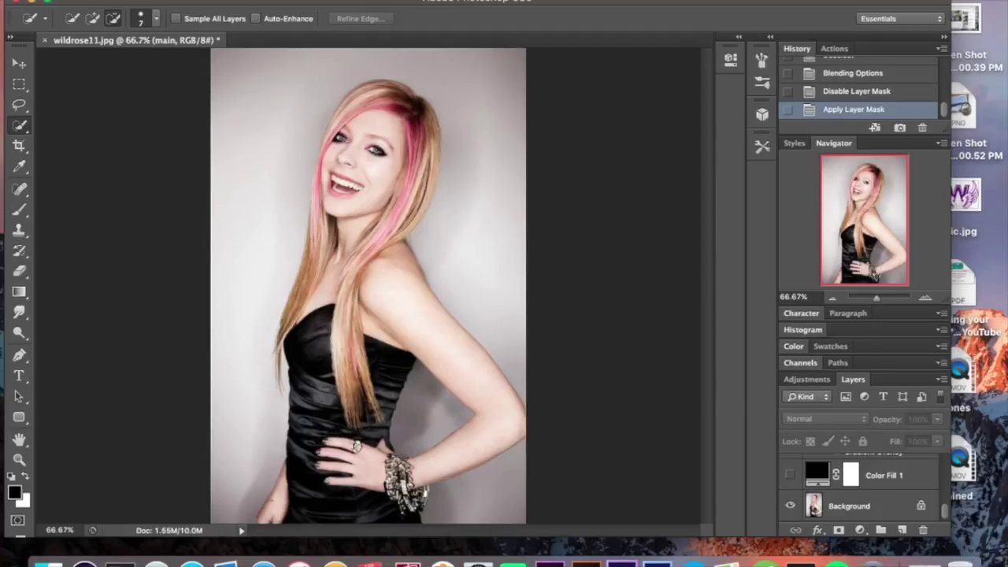
Select the layer named main and check the variants offered for the Quick Selection tool
{"action": "left_click", "coordinate": [831, 505]}
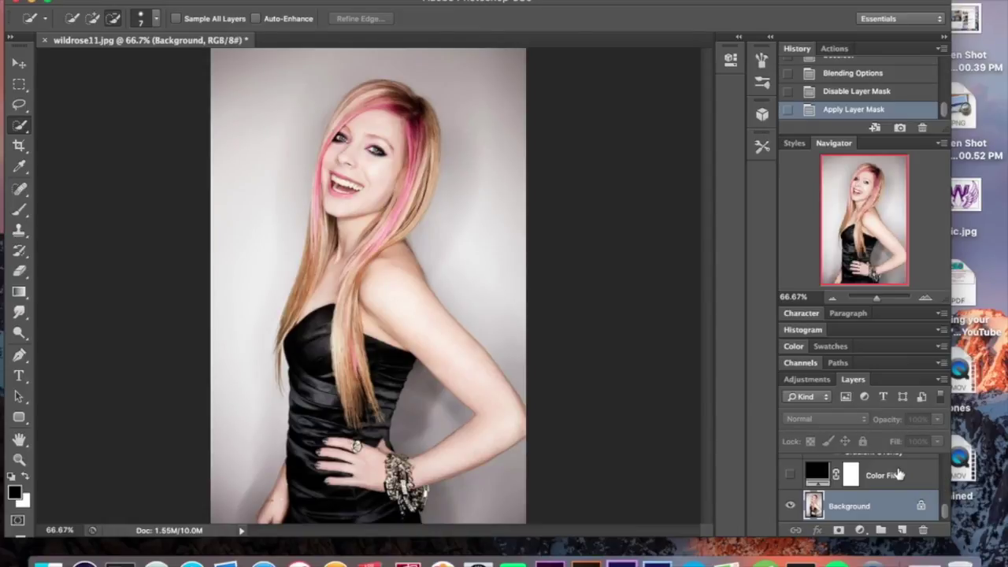
{"action": "scroll", "coordinate": [898, 474], "scroll_direction": "up", "scroll_amount": 3}
{"action": "scroll", "coordinate": [899, 473], "scroll_direction": "up", "scroll_amount": 2}
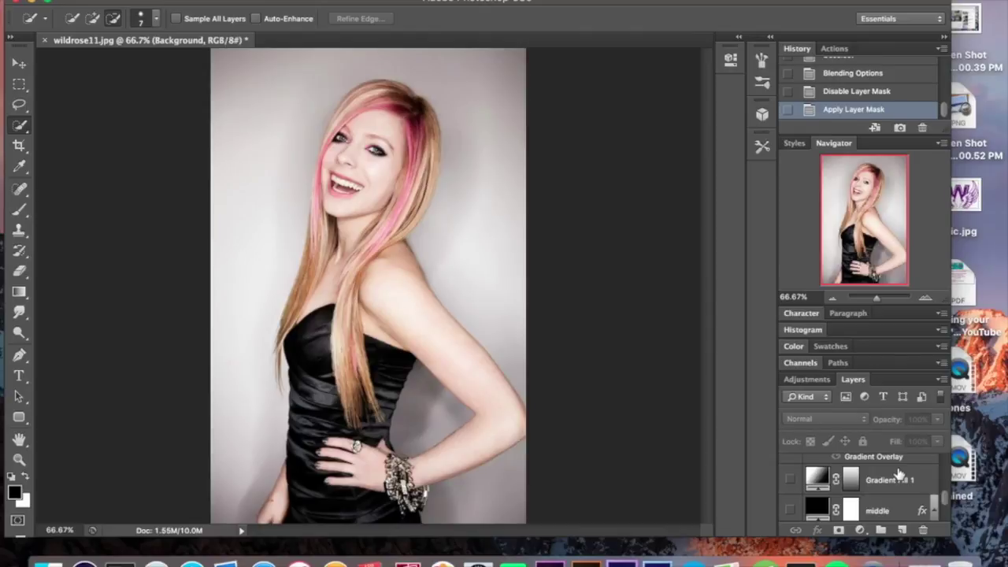
{"action": "scroll", "coordinate": [899, 473], "scroll_direction": "up", "scroll_amount": 3}
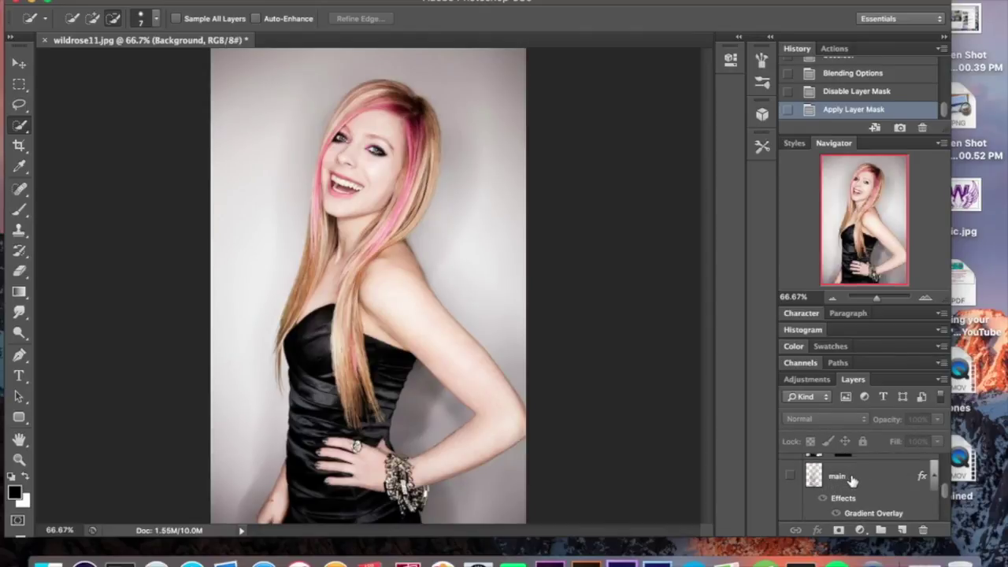
{"action": "left_click", "coordinate": [862, 481]}
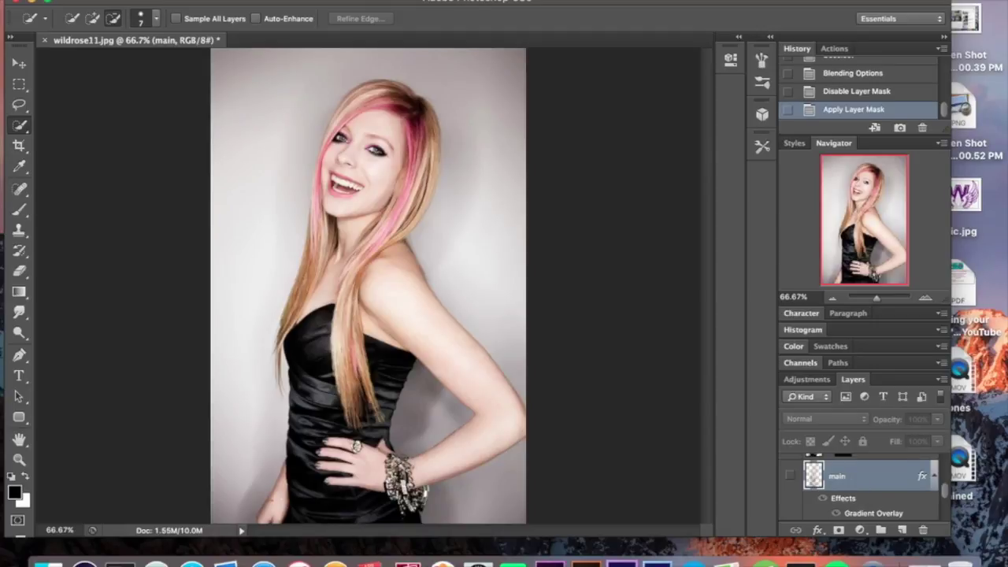
{"action": "left_click", "coordinate": [21, 131]}
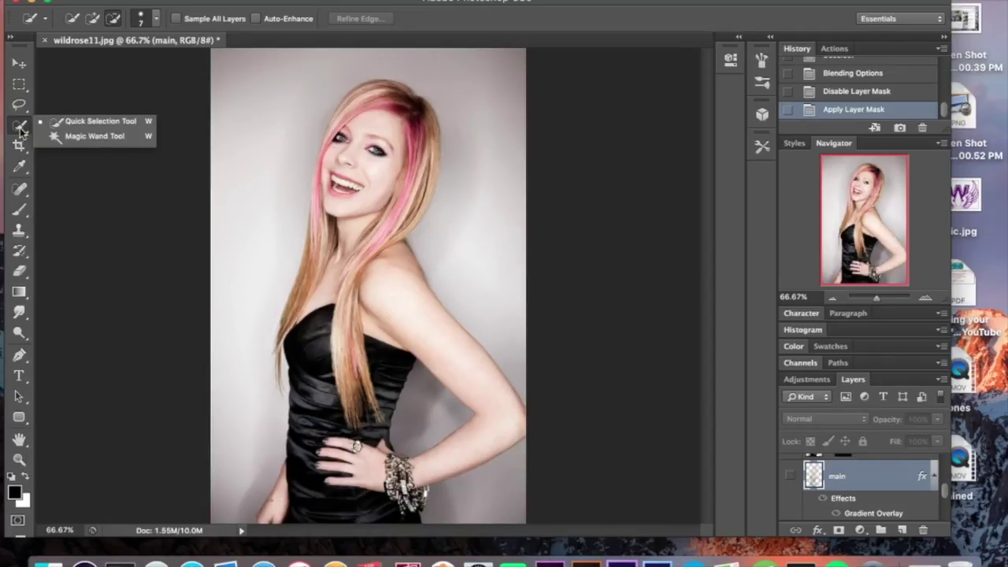
{"action": "left_click", "coordinate": [20, 130]}
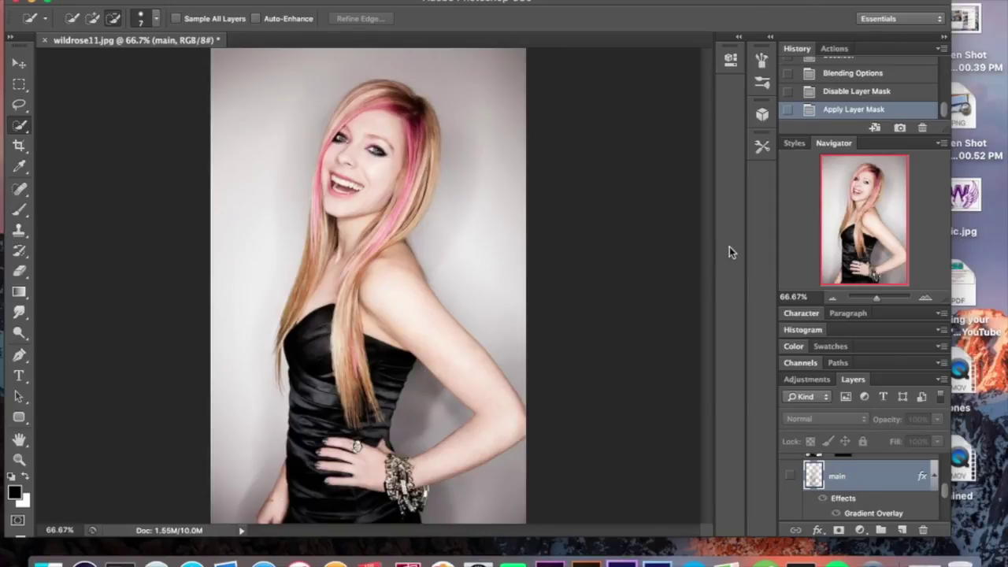
Load the main layer's pixels as a selection around the woman, leaving the layer hidden
{"action": "left_click", "coordinate": [814, 476], "text": "super"}
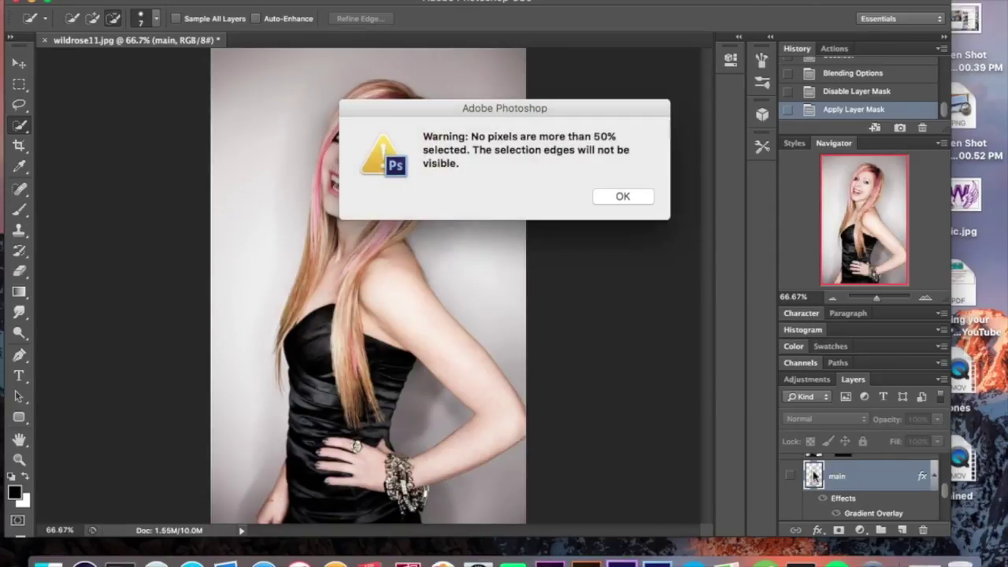
{"action": "left_click", "coordinate": [619, 198]}
{"action": "left_click", "coordinate": [791, 476]}
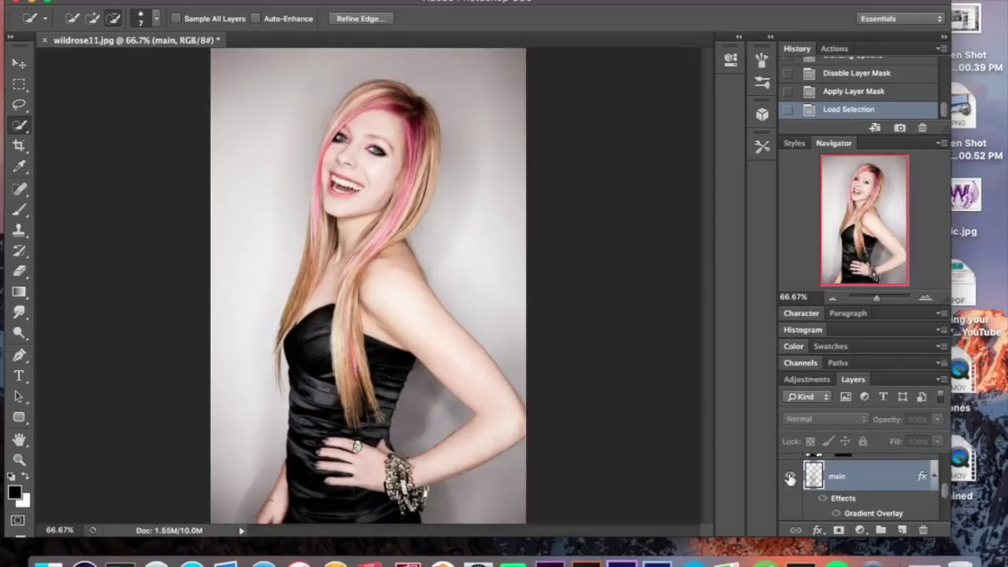
{"action": "left_click", "coordinate": [815, 479], "text": "super"}
{"action": "left_click", "coordinate": [622, 198]}
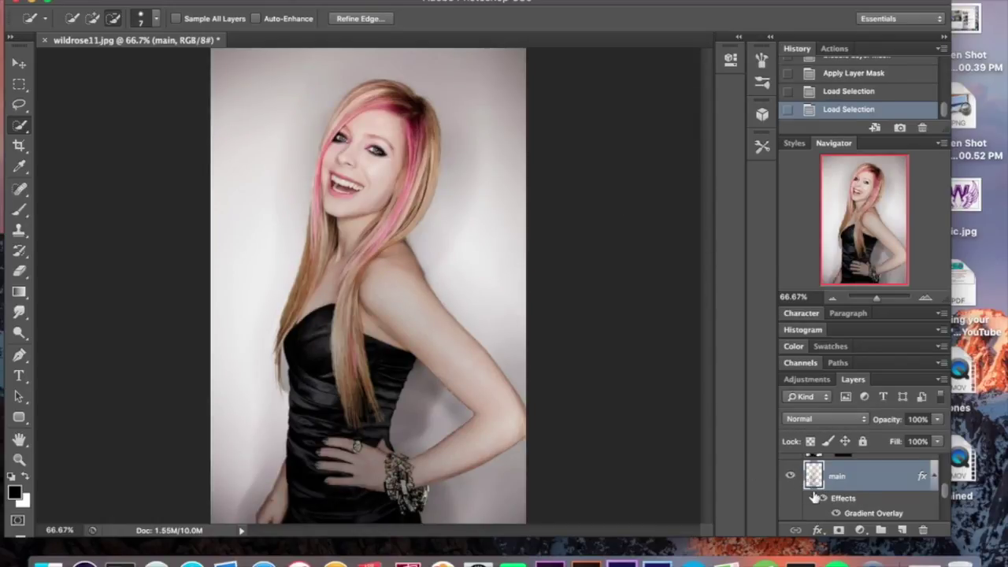
{"action": "left_click", "coordinate": [814, 479], "text": "super"}
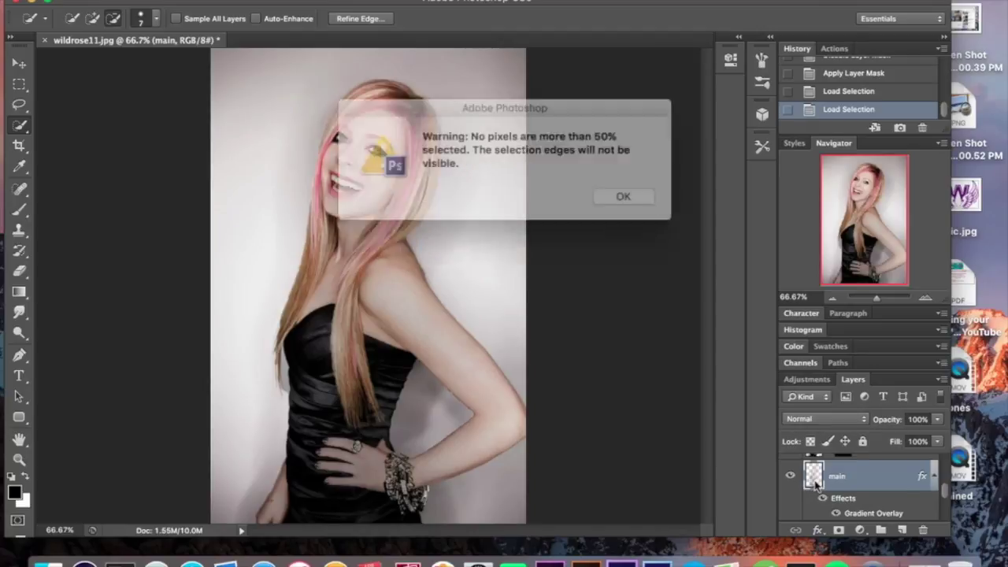
{"action": "key", "text": "Return"}
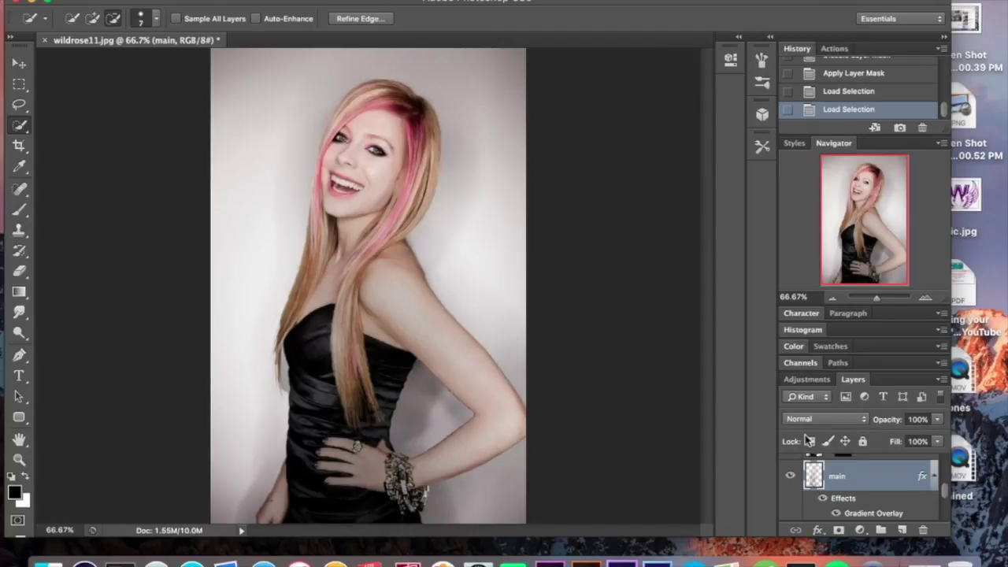
{"action": "left_click", "coordinate": [791, 476]}
{"action": "left_click", "coordinate": [824, 498]}
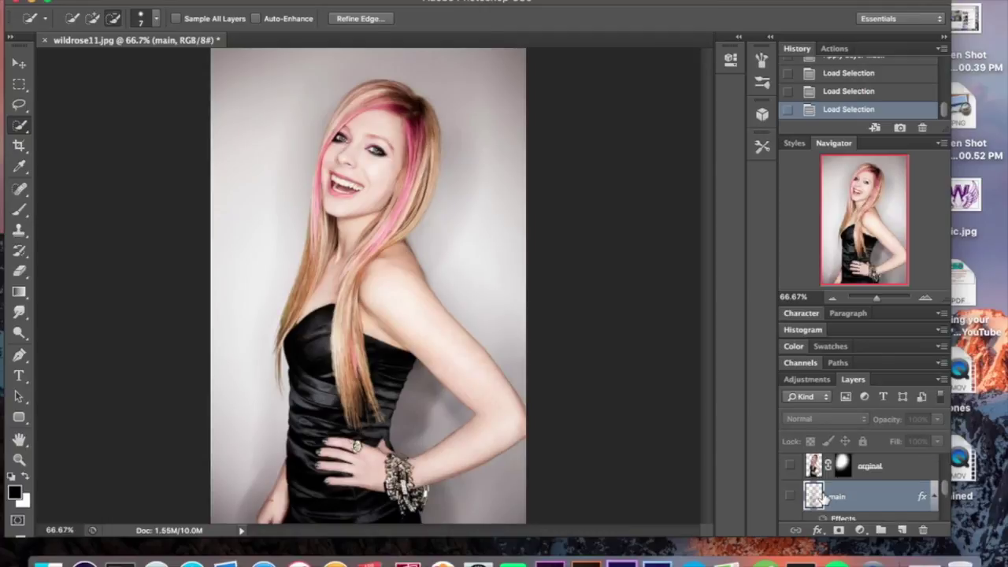
{"action": "left_click", "coordinate": [813, 495], "text": "super"}
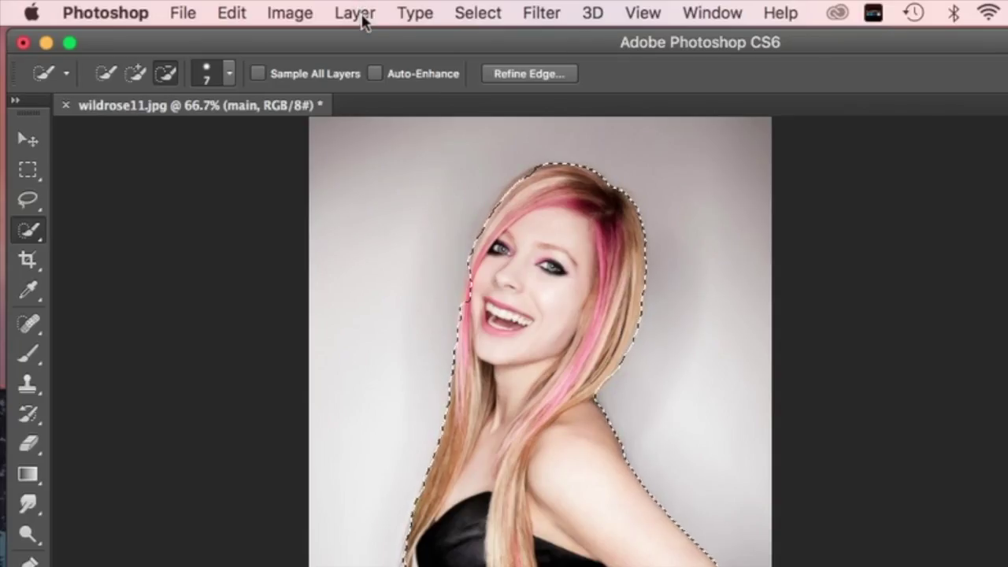
Look over the options for creating a new layer and the layer stack, and clear the selection around the woman
{"action": "left_click", "coordinate": [359, 9]}
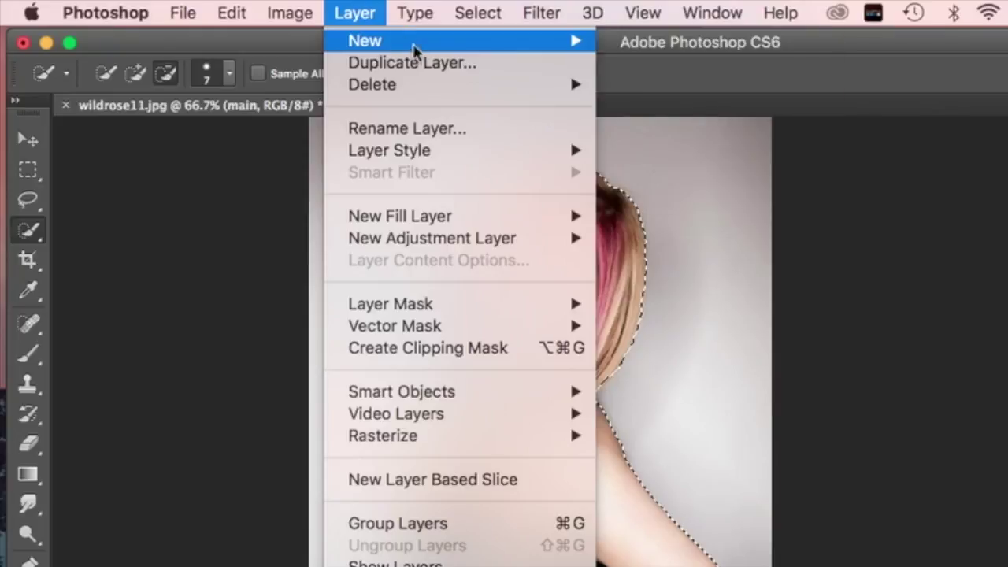
{"action": "mouse_move", "coordinate": [558, 50]}
{"action": "left_click", "coordinate": [357, 10]}
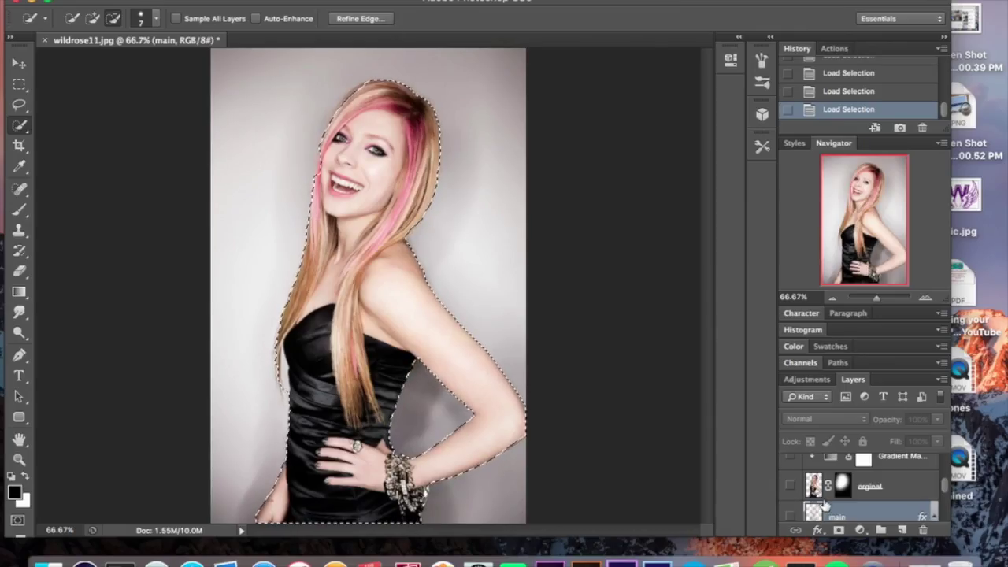
{"action": "scroll", "coordinate": [826, 504], "scroll_direction": "down", "scroll_amount": 1}
{"action": "scroll", "coordinate": [825, 504], "scroll_direction": "down", "scroll_amount": 3}
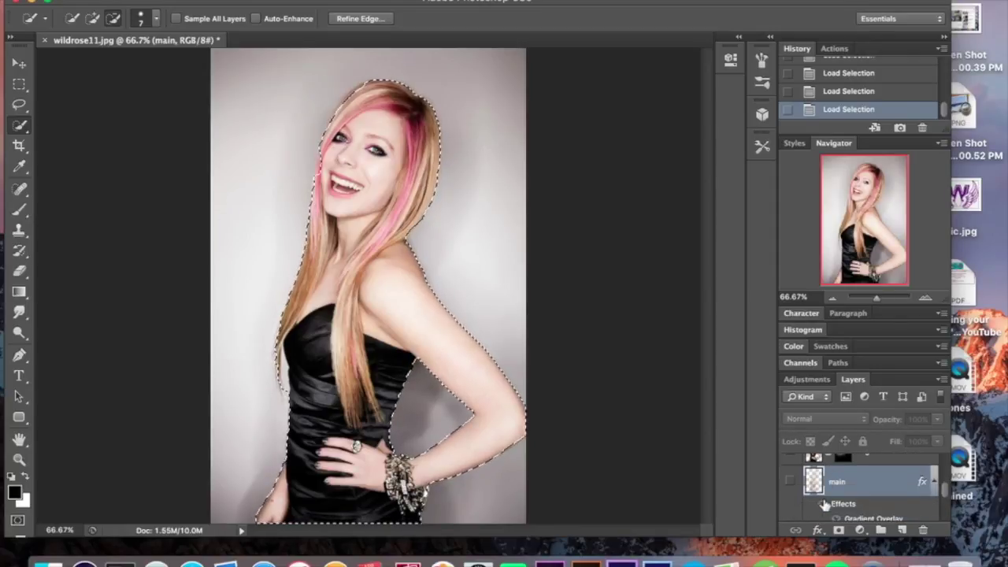
{"action": "scroll", "coordinate": [826, 504], "scroll_direction": "up", "scroll_amount": 5}
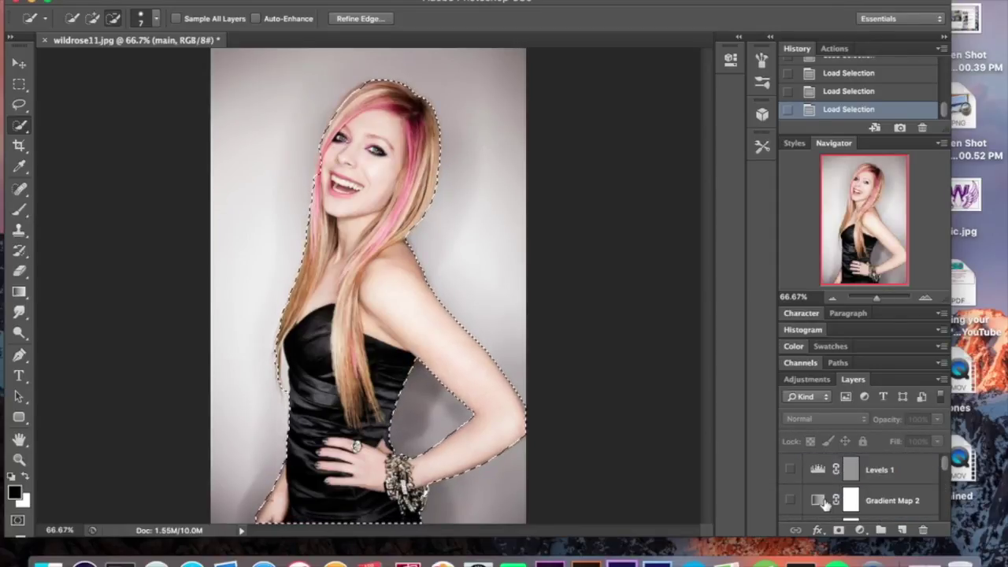
{"action": "scroll", "coordinate": [826, 505], "scroll_direction": "up", "scroll_amount": 2}
{"action": "scroll", "coordinate": [826, 505], "scroll_direction": "down", "scroll_amount": 5}
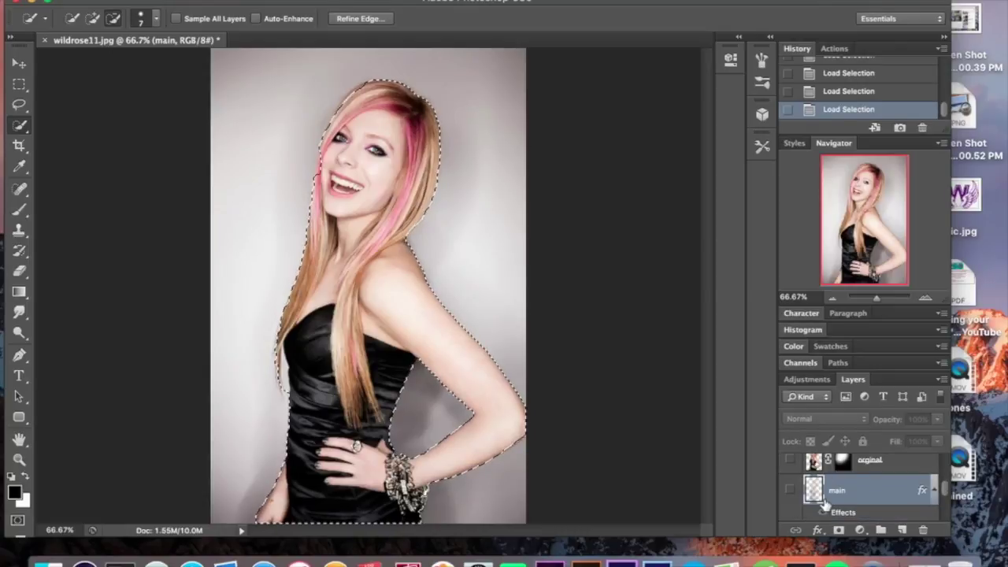
{"action": "key", "text": "super+d"}
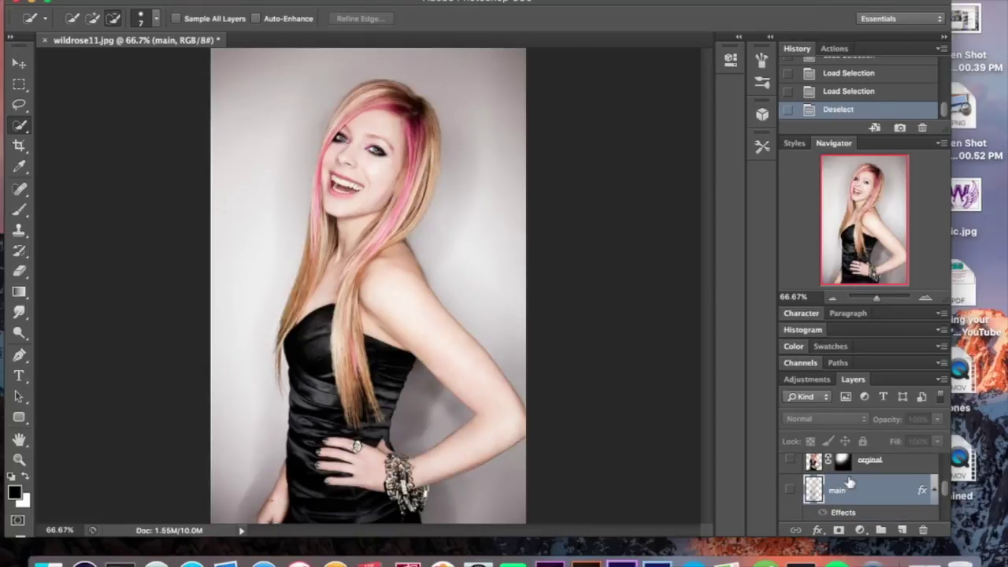
Select the black Color Fill 1 layer above the Background and make it visible
{"action": "scroll", "coordinate": [811, 478], "scroll_direction": "up", "scroll_amount": 2}
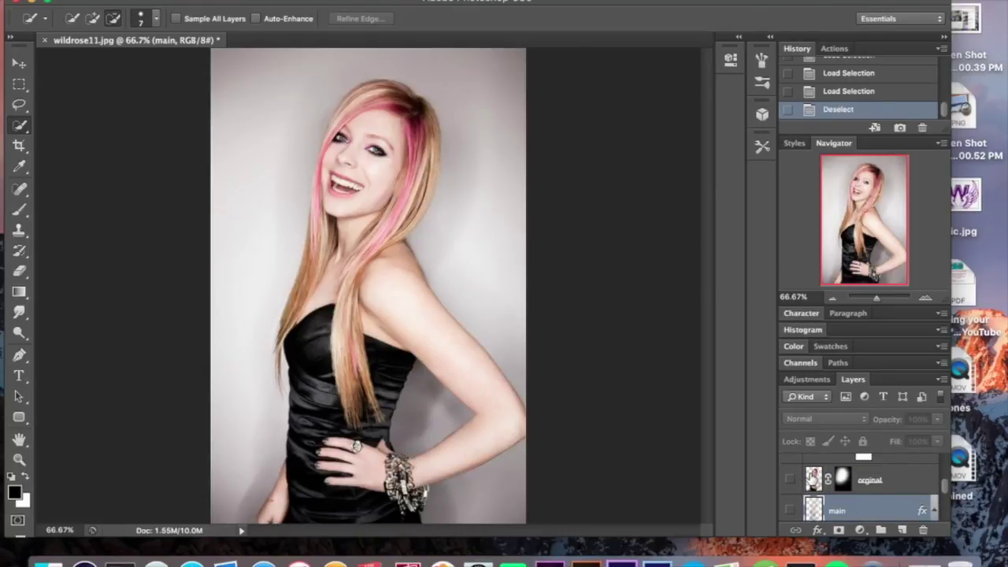
{"action": "scroll", "coordinate": [812, 478], "scroll_direction": "down", "scroll_amount": 1}
{"action": "scroll", "coordinate": [808, 478], "scroll_direction": "down", "scroll_amount": 3}
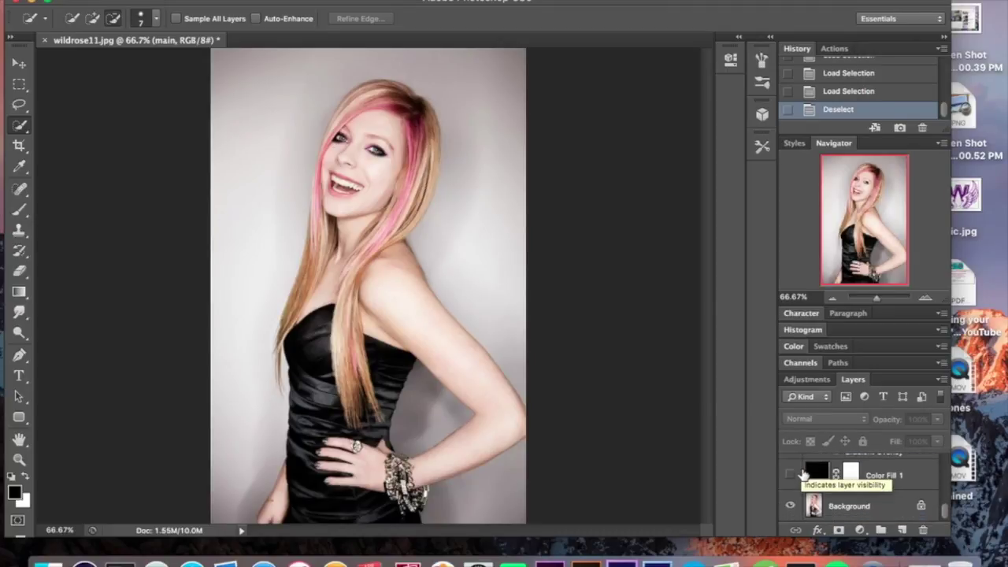
{"action": "scroll", "coordinate": [802, 493], "scroll_direction": "down", "scroll_amount": 1}
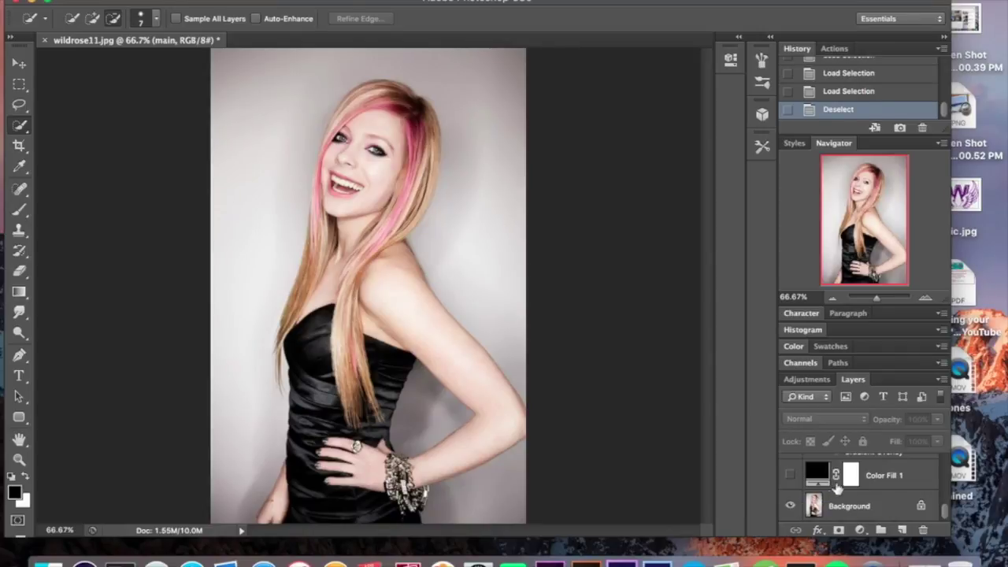
{"action": "left_click", "coordinate": [896, 477]}
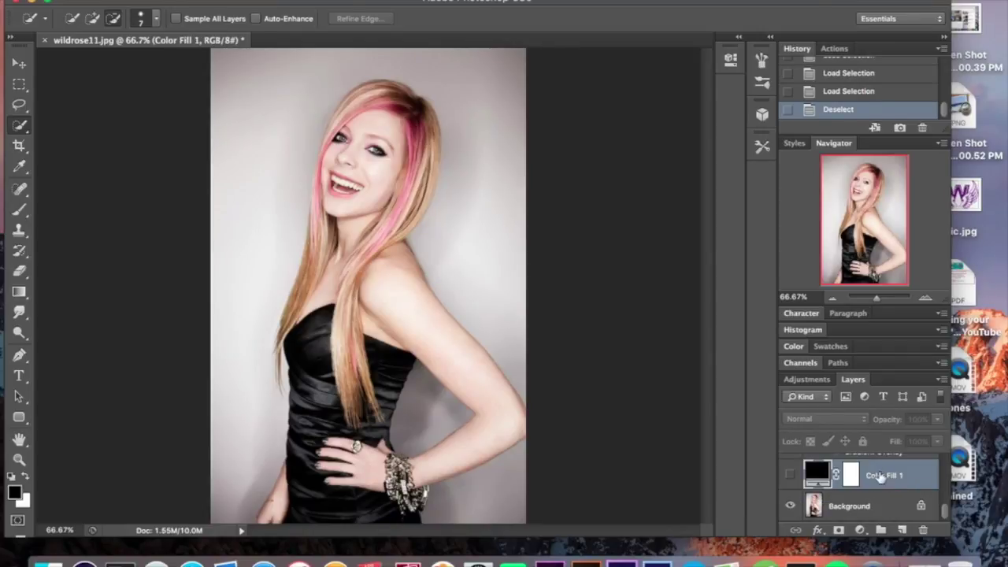
{"action": "left_click", "coordinate": [791, 478]}
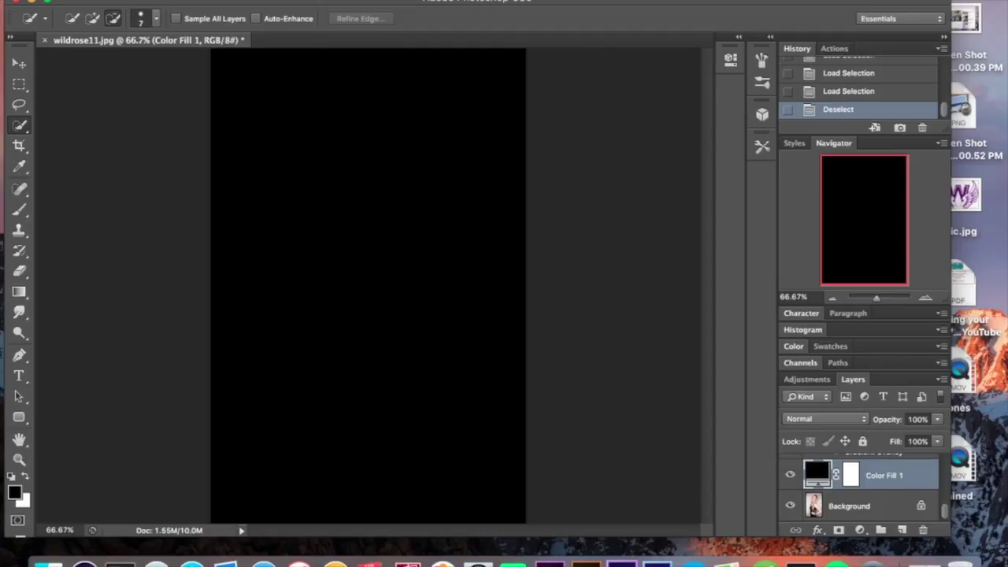
Examine which types of new fill layer are available
{"action": "left_click", "coordinate": [241, 0]}
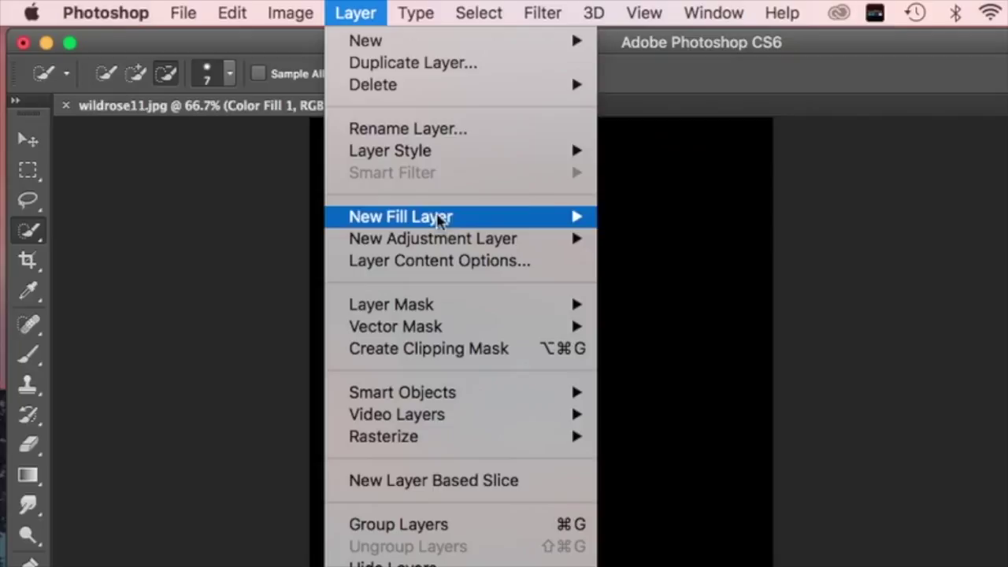
{"action": "mouse_move", "coordinate": [444, 218]}
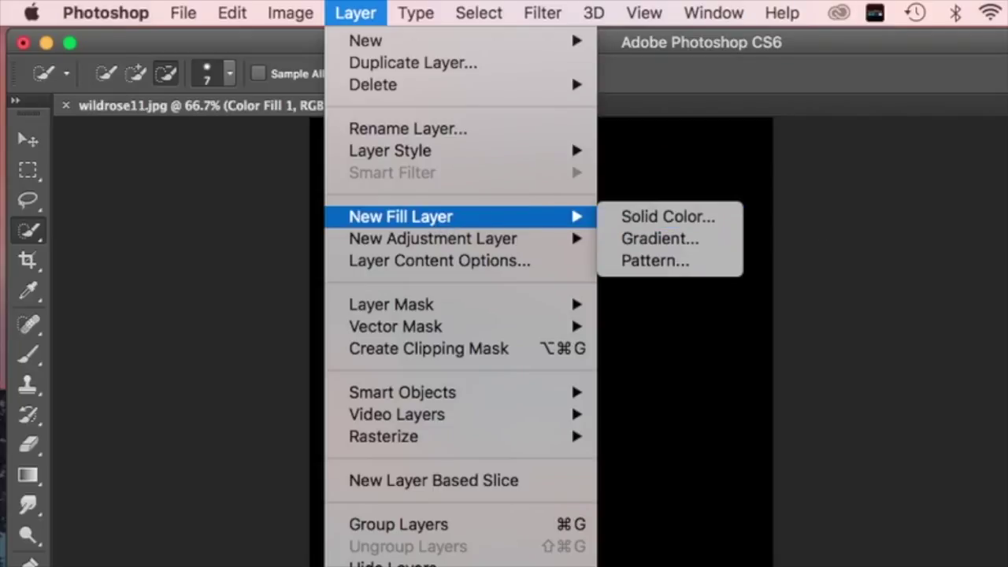
{"action": "key", "text": "Escape"}
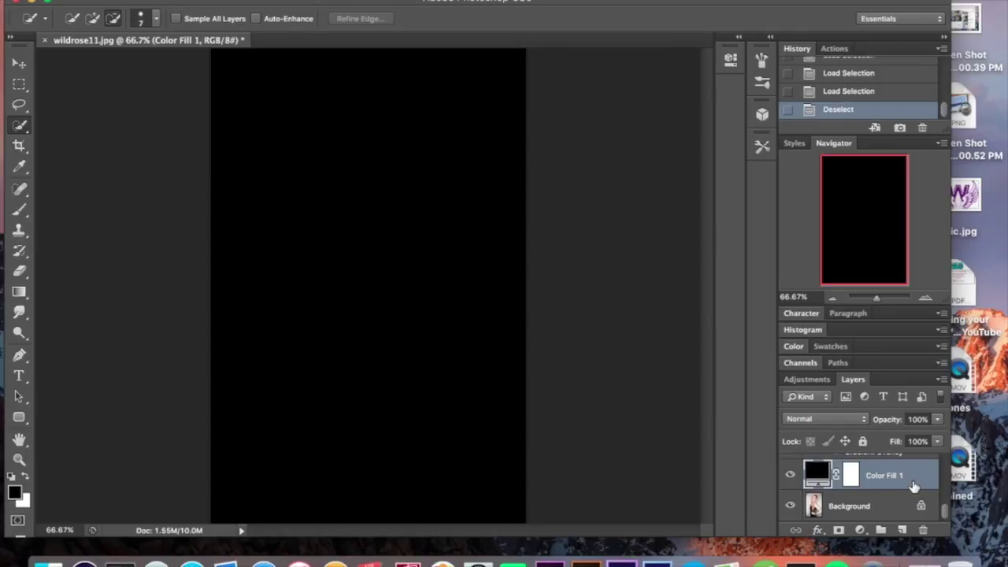
Review the middle layer's Gradient Overlay settings, accept them, and make the layer visible
{"action": "scroll", "coordinate": [914, 487], "scroll_direction": "up", "scroll_amount": 3}
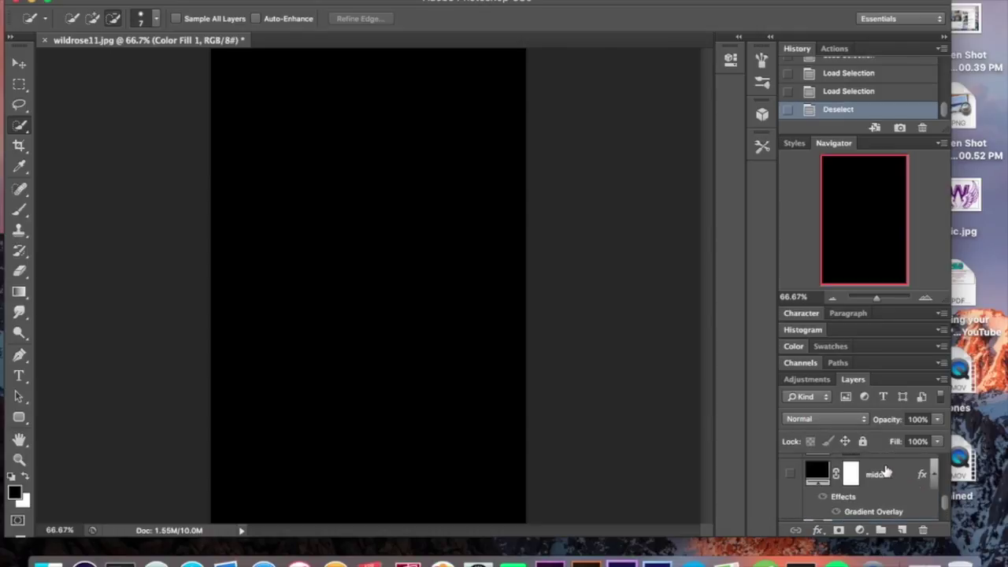
{"action": "double_click", "coordinate": [900, 473]}
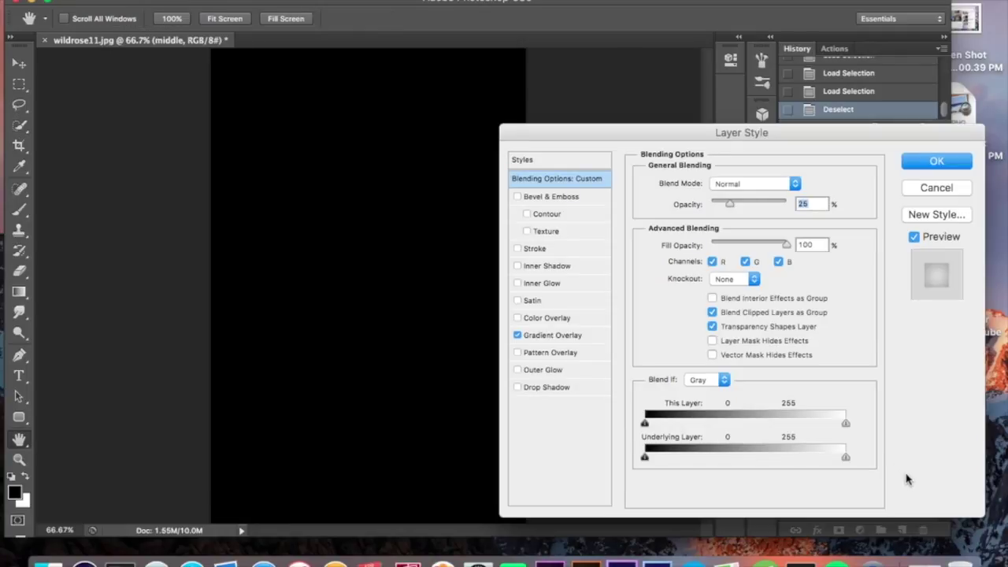
{"action": "left_click", "coordinate": [583, 339]}
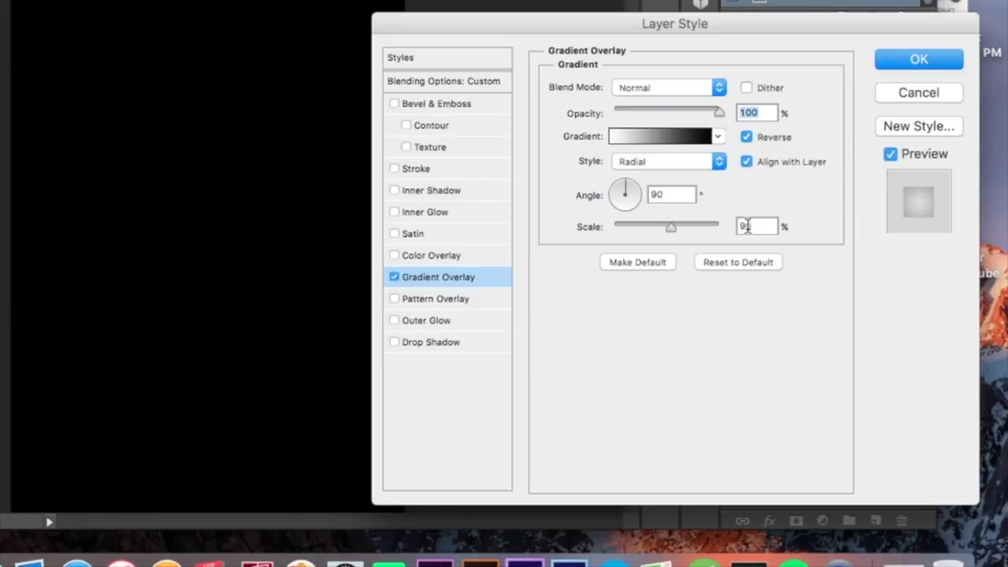
{"action": "left_click", "coordinate": [907, 70]}
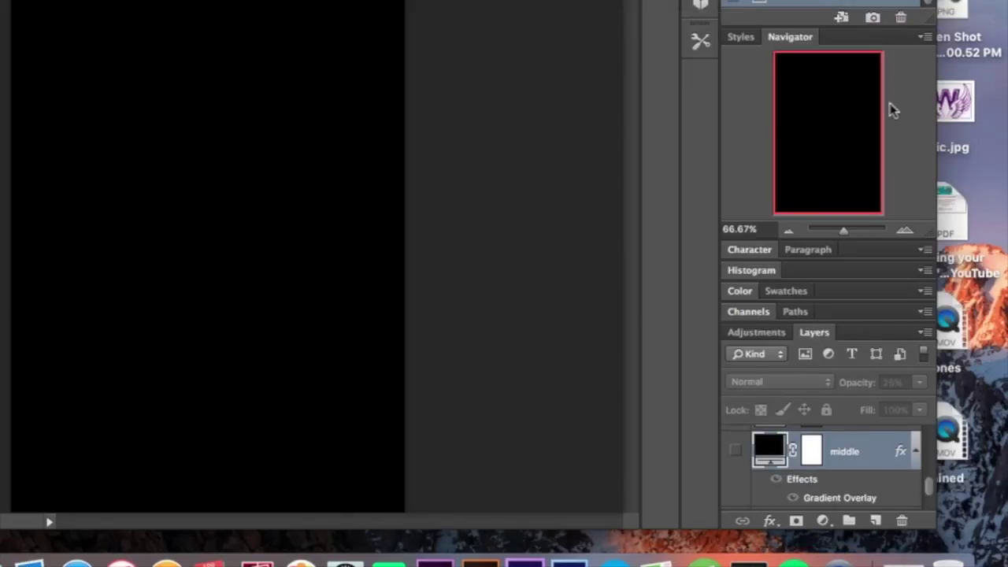
{"action": "left_click", "coordinate": [735, 451]}
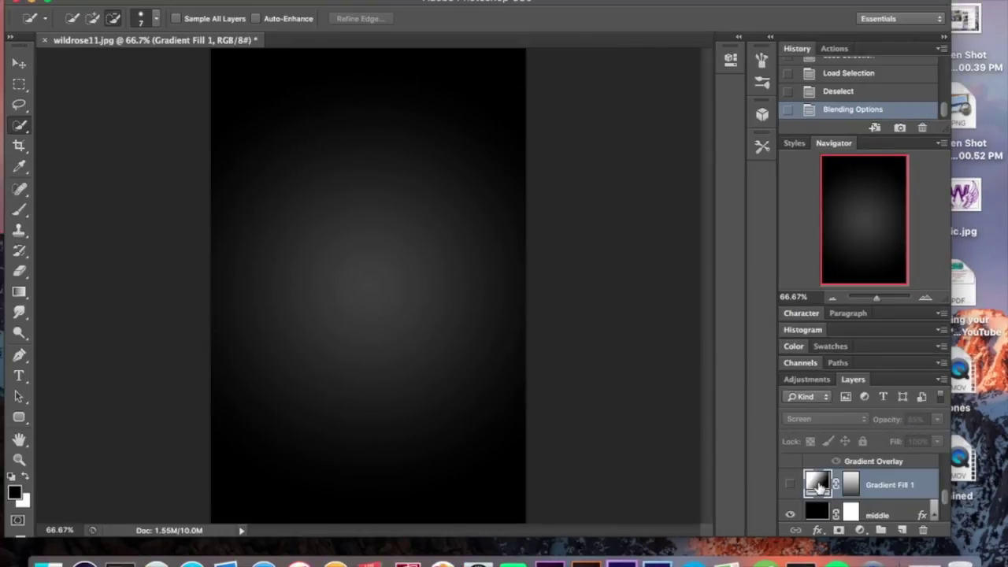
Make the Gradient Fill 1 layer visible and select its layer mask
{"action": "left_click", "coordinate": [861, 532]}
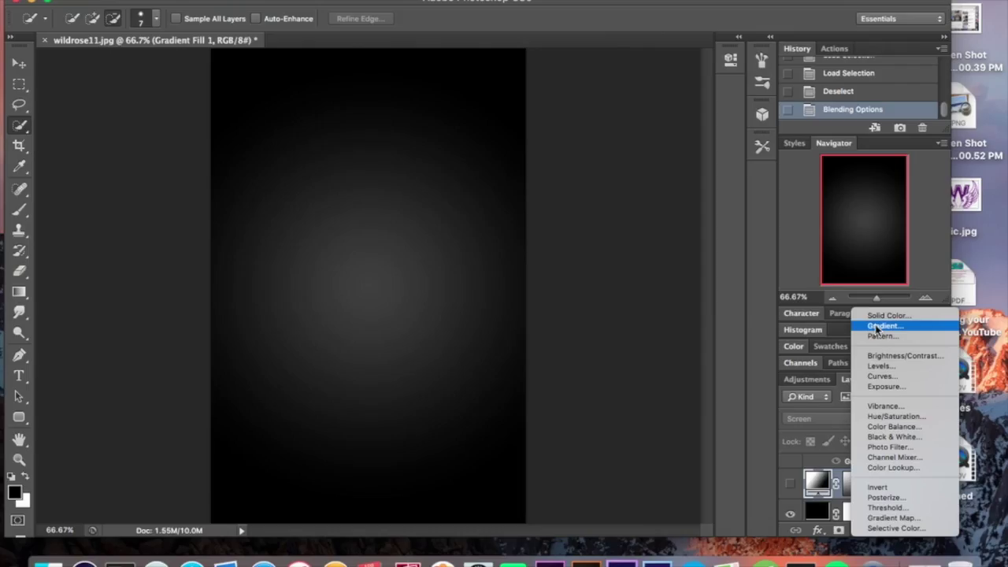
{"action": "left_click", "coordinate": [819, 482]}
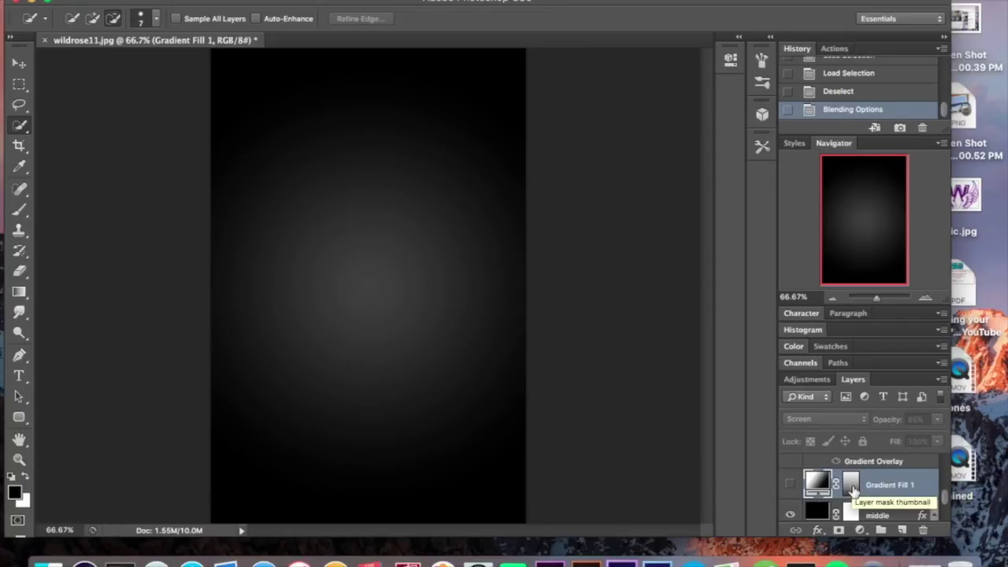
{"action": "left_click", "coordinate": [852, 488]}
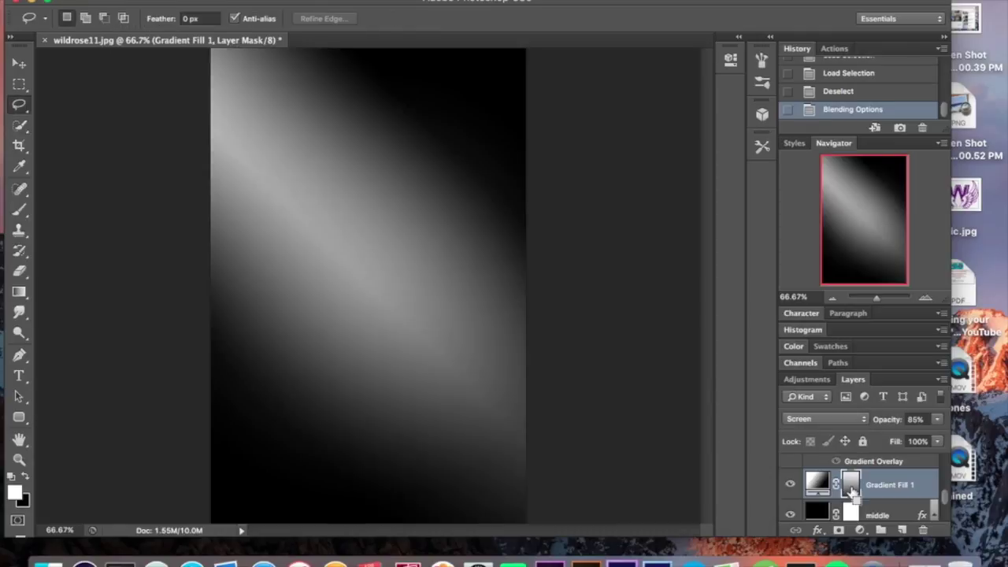
Try squashing the Gradient Fill 1 layer mask from its top edge to about 49% height with Free Transform
{"action": "key", "text": "super+t"}
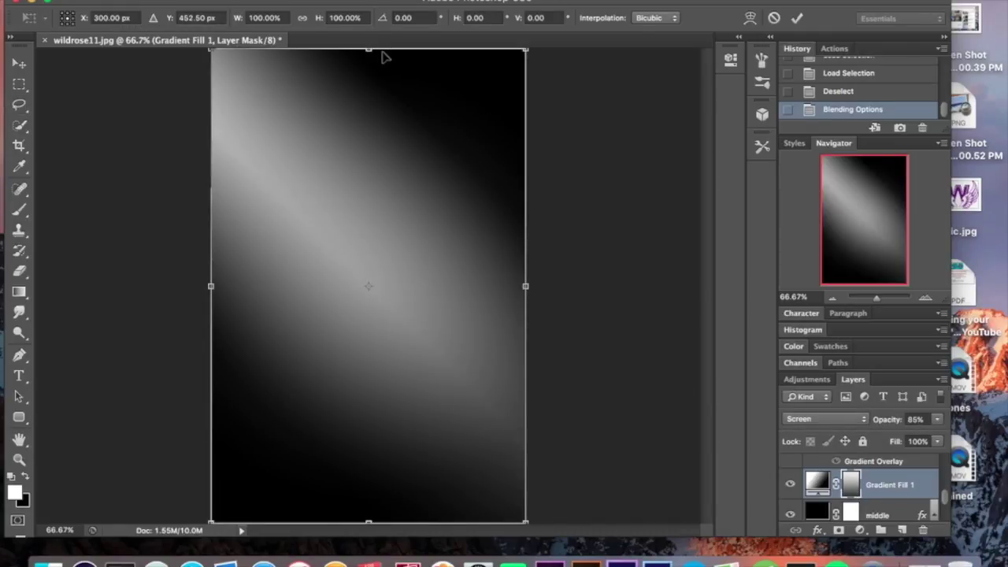
{"action": "left_click_drag", "start_coordinate": [368, 52], "coordinate": [380, 293]}
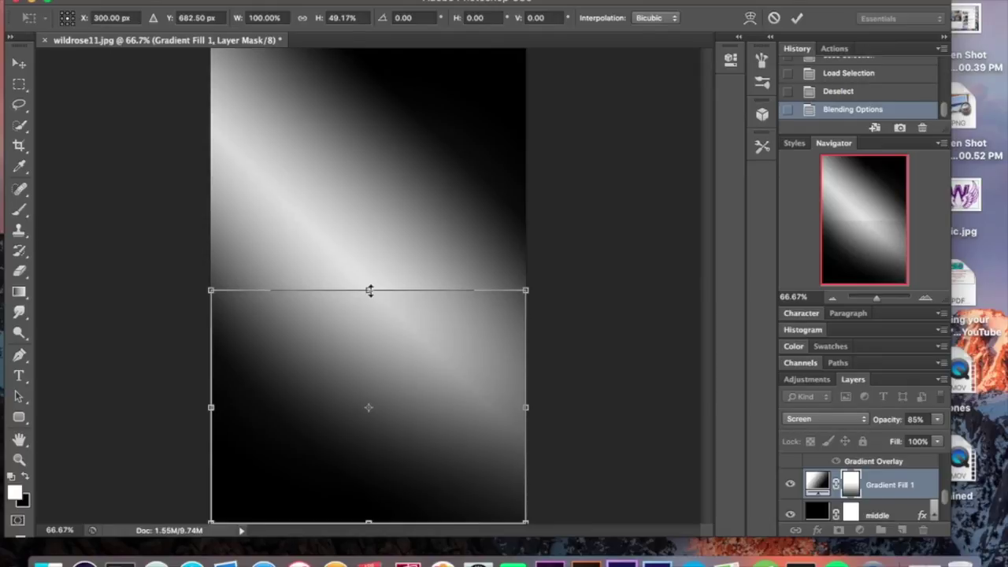
{"action": "key", "text": "super+z"}
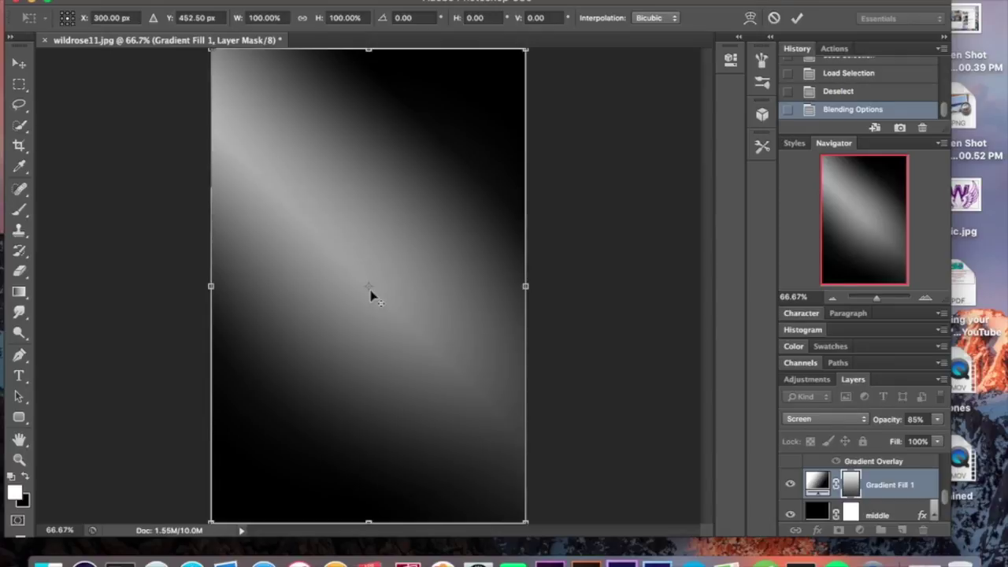
{"action": "key", "text": "super+shift+z"}
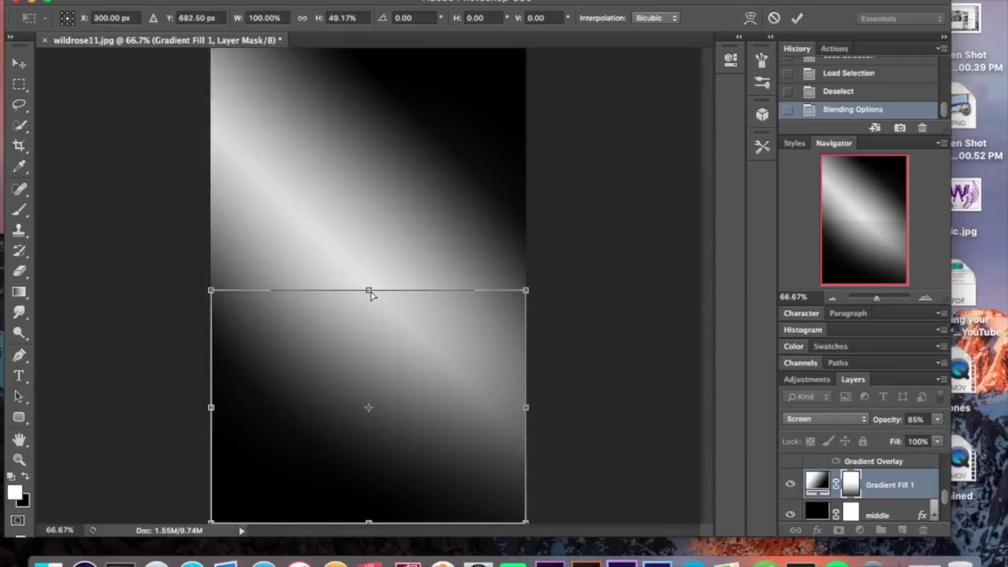
{"action": "key", "text": "Return"}
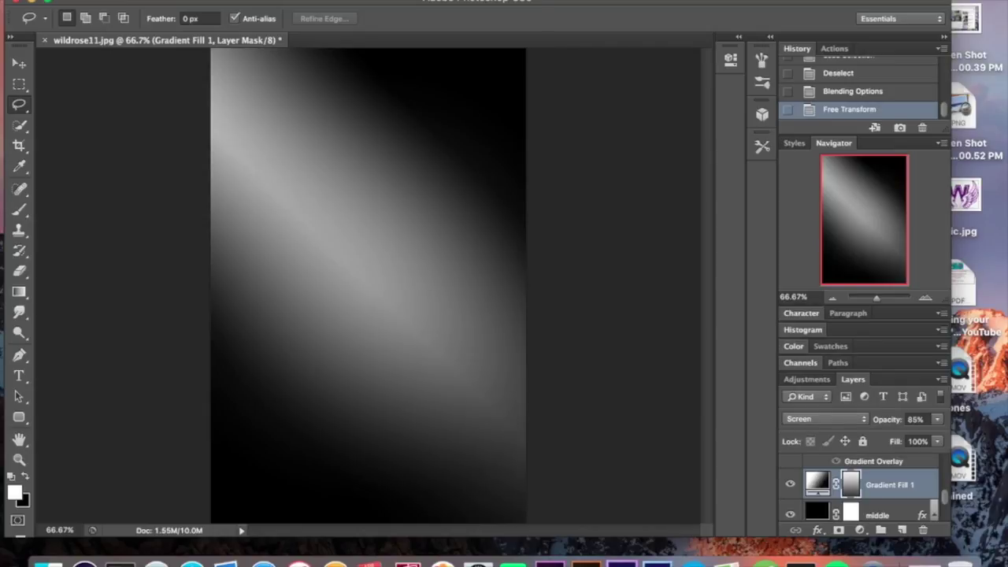
Review the Gaussian Blur settings for the Gradient Fill 1 mask and cancel without applying them
{"action": "left_click", "coordinate": [390, 1]}
{"action": "mouse_move", "coordinate": [426, 154]}
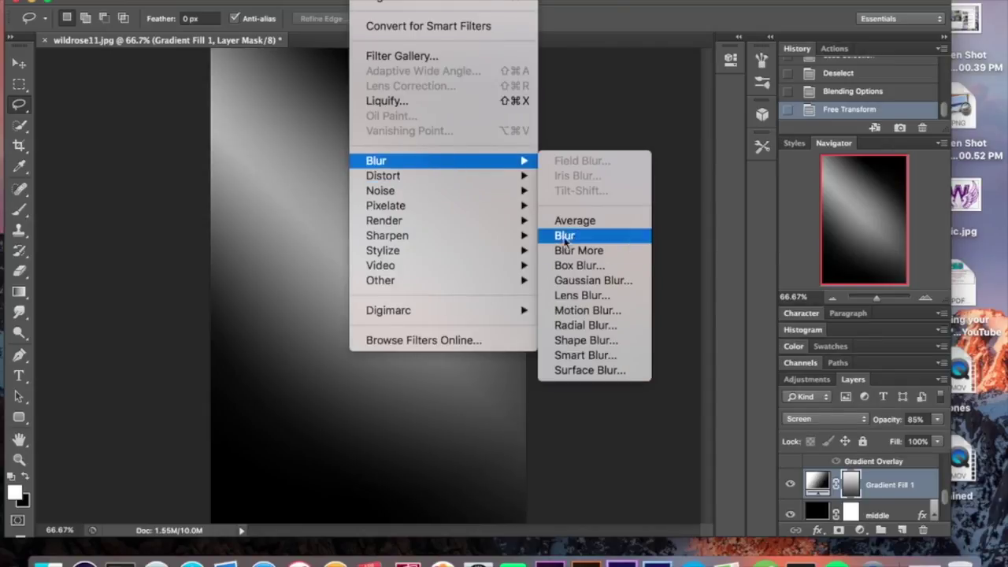
{"action": "left_click", "coordinate": [587, 281]}
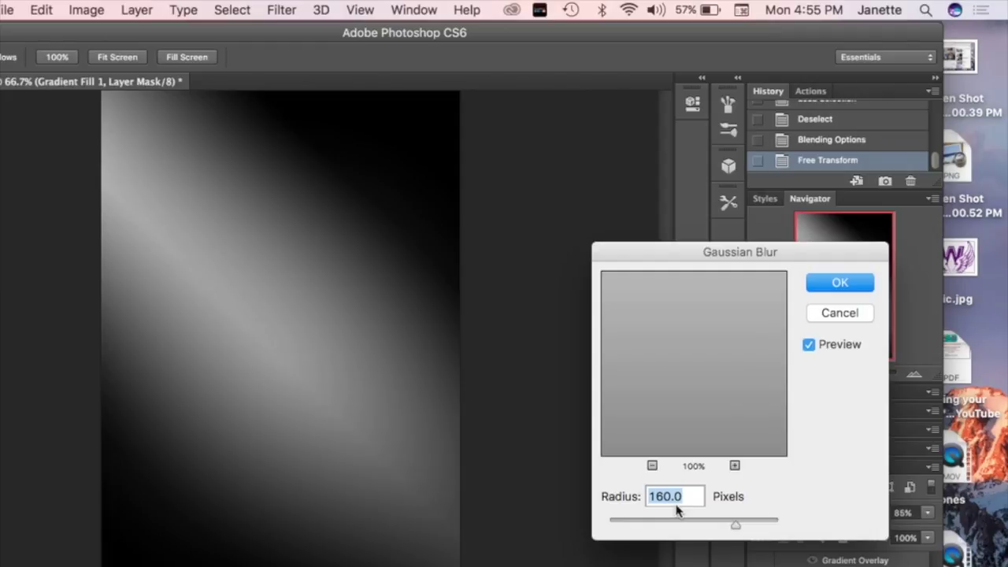
{"action": "left_click", "coordinate": [838, 314]}
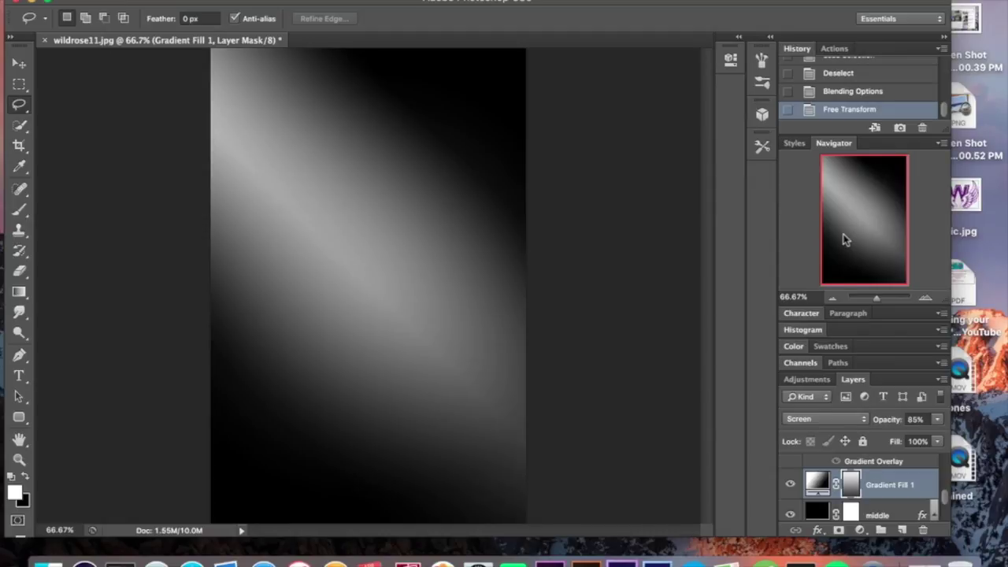
Make the main layer above Gradient Fill 1 visible and select it
{"action": "scroll", "coordinate": [879, 490], "scroll_direction": "up", "scroll_amount": 1}
{"action": "scroll", "coordinate": [880, 492], "scroll_direction": "up", "scroll_amount": 1}
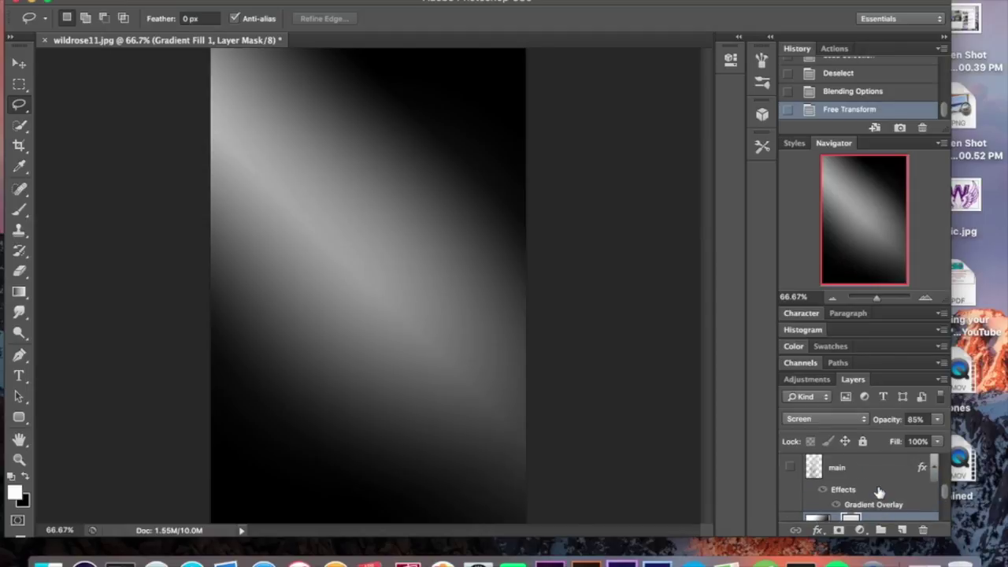
{"action": "left_click", "coordinate": [791, 467]}
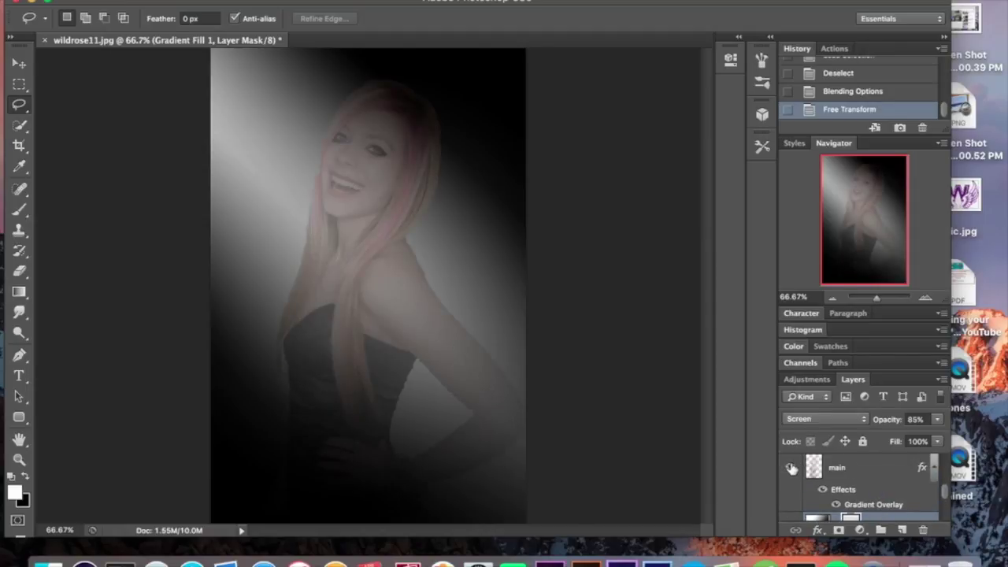
{"action": "left_click", "coordinate": [861, 473]}
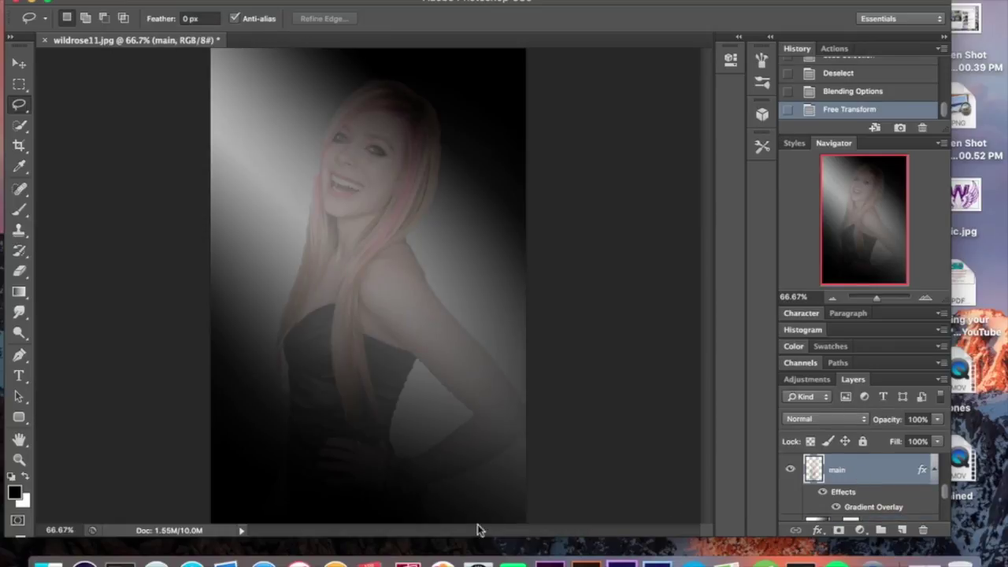
Select the Gradient Fill 1 layer and check its blend mode
{"action": "scroll", "coordinate": [898, 480], "scroll_direction": "down", "scroll_amount": 2}
{"action": "left_click", "coordinate": [898, 473]}
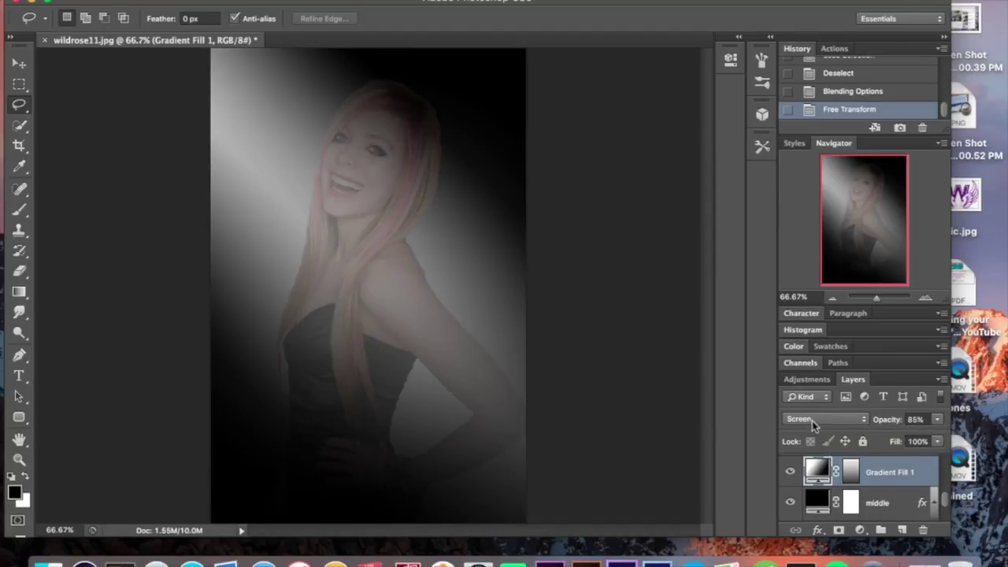
{"action": "scroll", "coordinate": [863, 504], "scroll_direction": "down", "scroll_amount": 2}
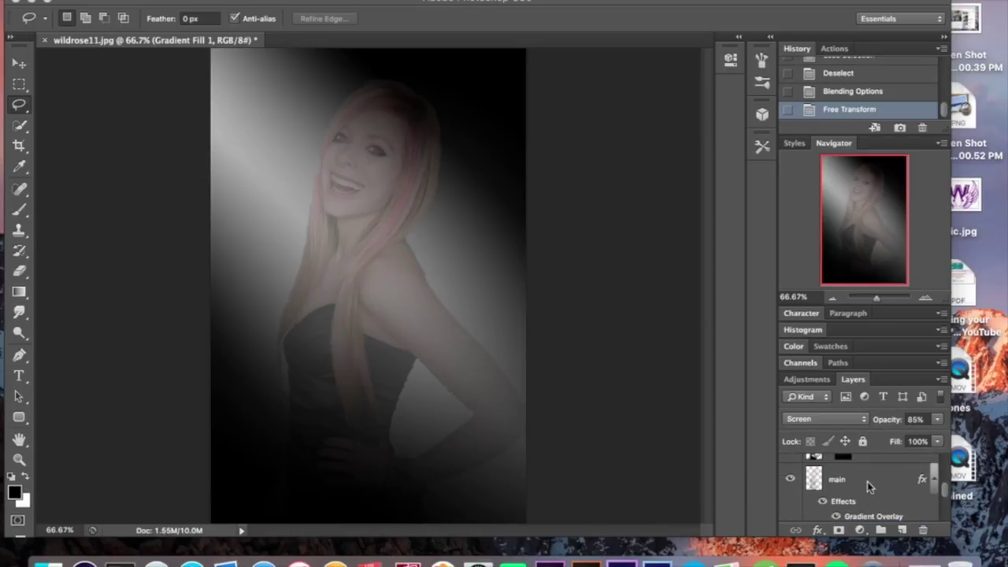
Select the main layer, review its Gradient Overlay settings, and accept them
{"action": "left_click", "coordinate": [867, 477]}
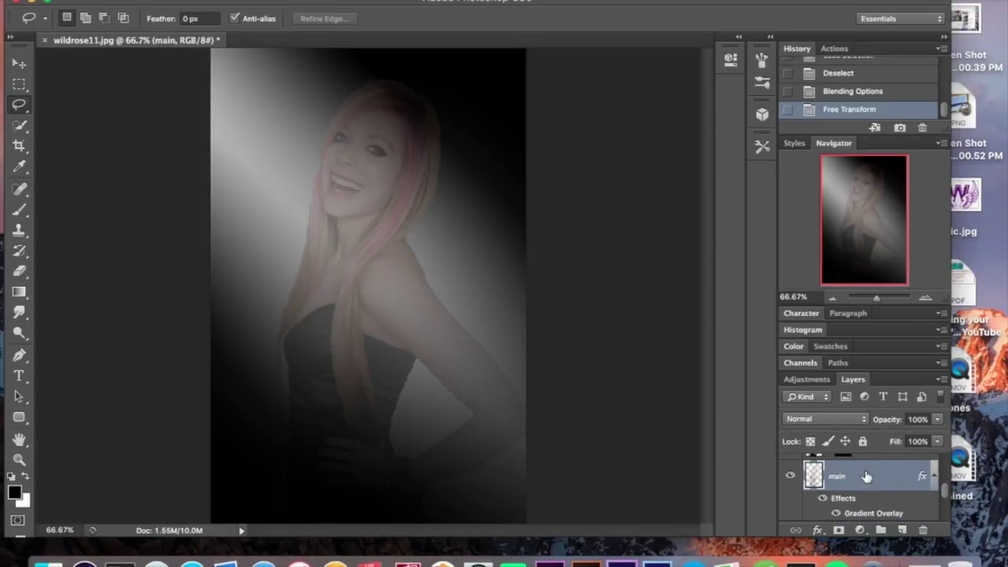
{"action": "double_click", "coordinate": [866, 476]}
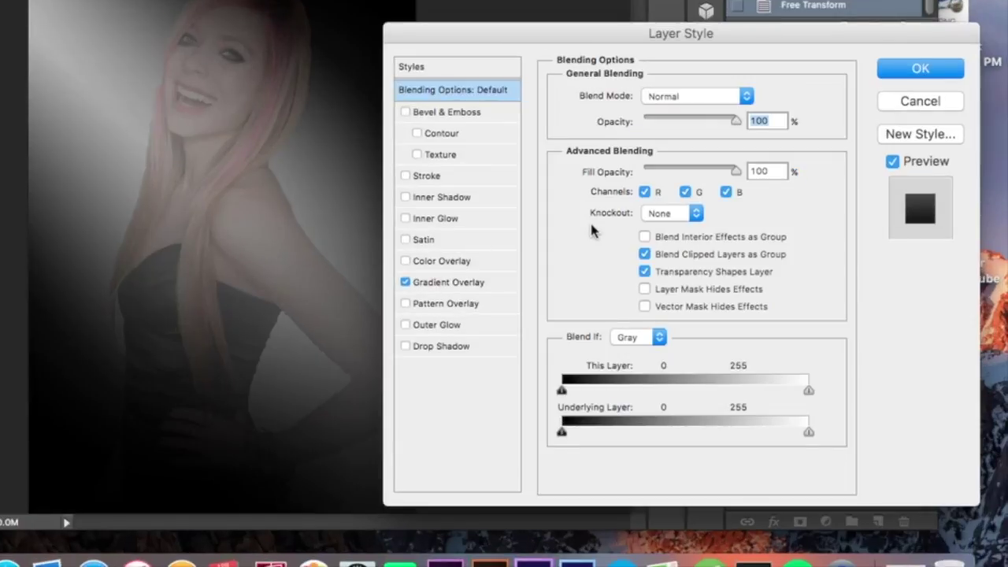
{"action": "left_click", "coordinate": [448, 283]}
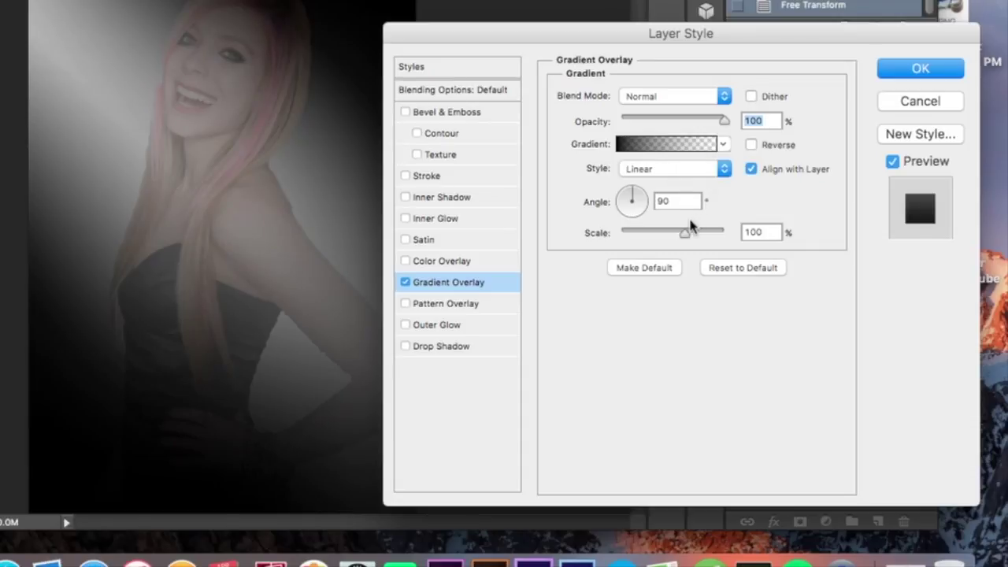
{"action": "left_click", "coordinate": [884, 70]}
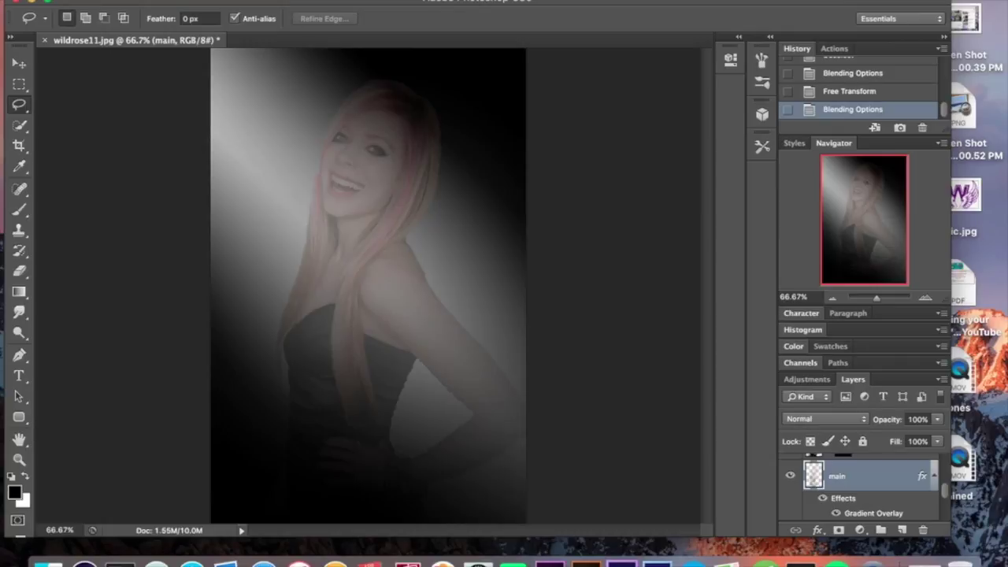
Examine the selection commands and the layer mask options available for the main layer
{"action": "left_click", "coordinate": [334, 11]}
{"action": "mouse_move", "coordinate": [446, 21]}
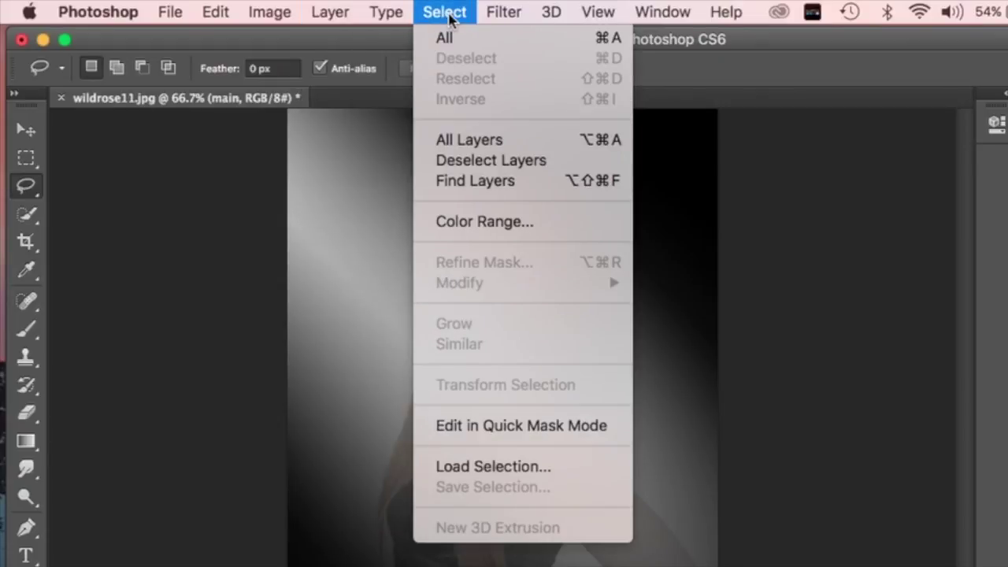
{"action": "left_click", "coordinate": [200, 218]}
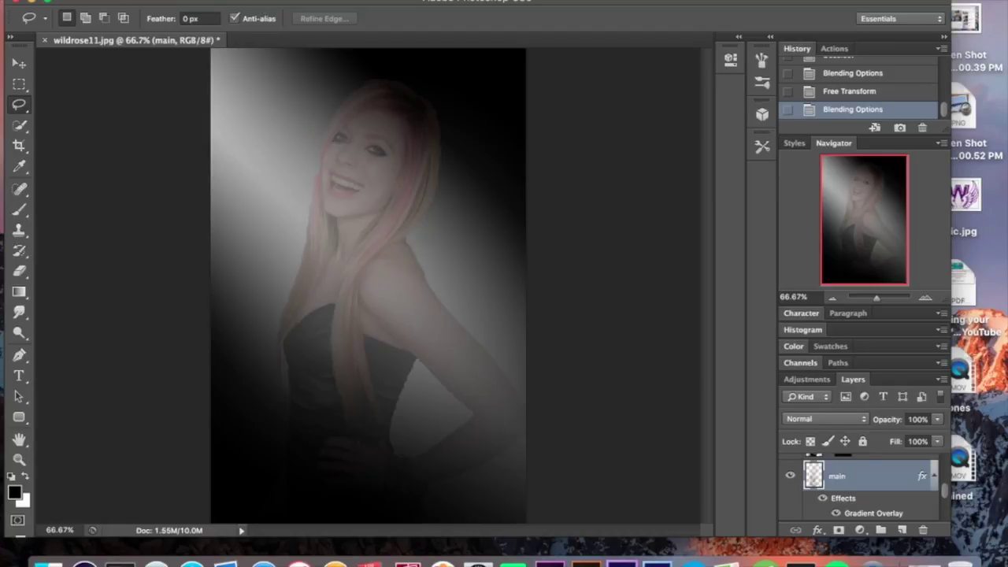
{"action": "left_click", "coordinate": [235, 0]}
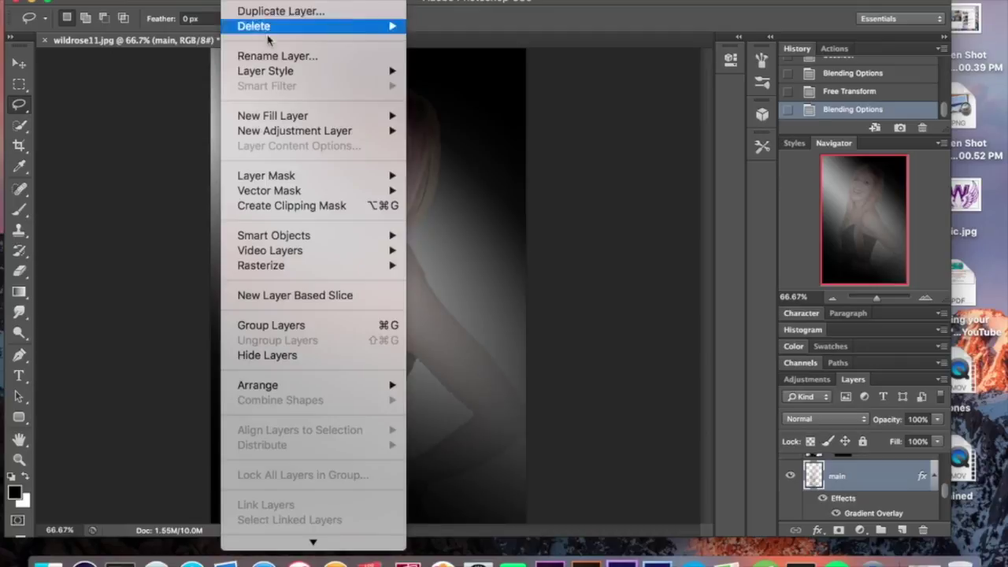
{"action": "mouse_move", "coordinate": [278, 70]}
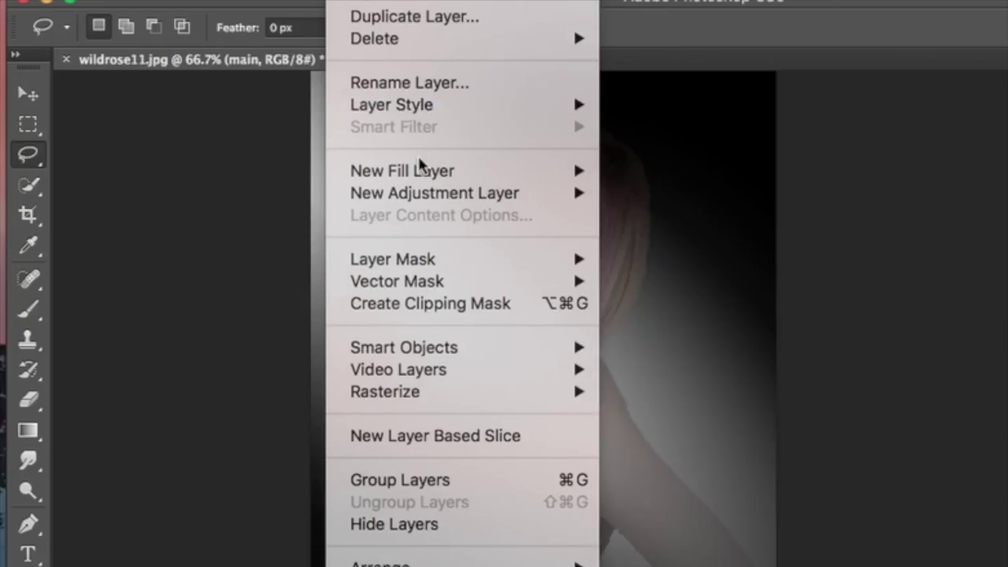
{"action": "mouse_move", "coordinate": [450, 265]}
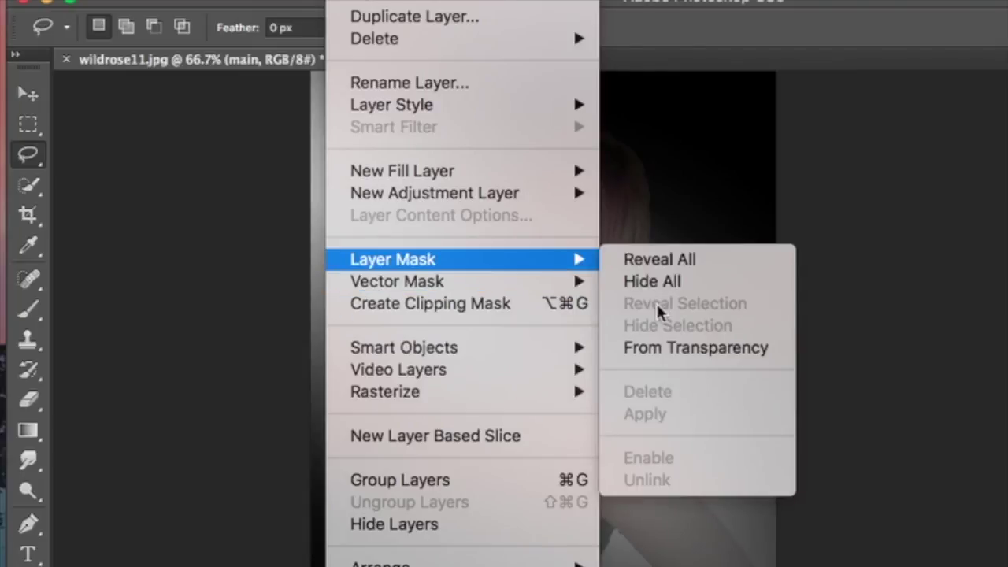
{"action": "left_click", "coordinate": [180, 252]}
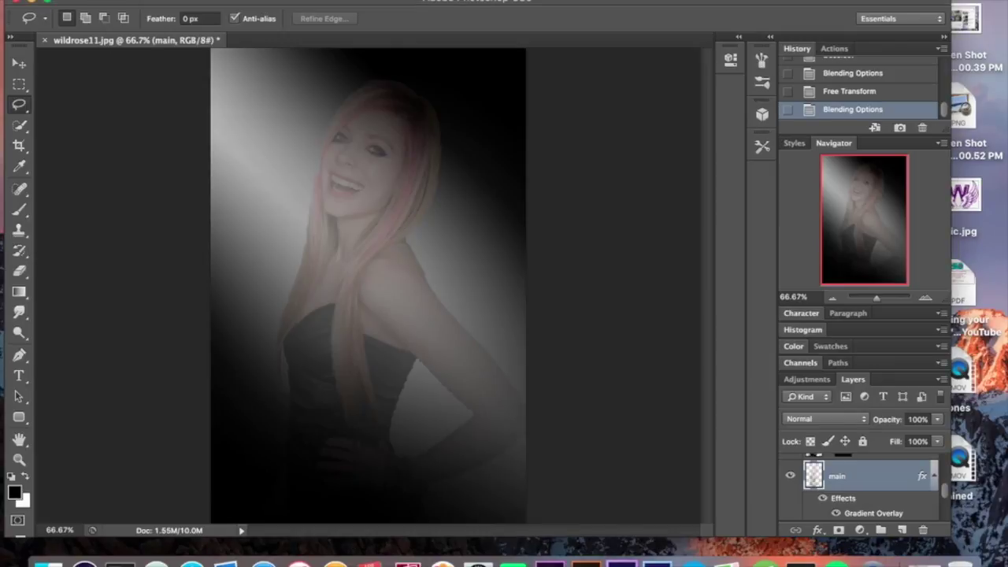
Preview a Gaussian Blur on the main layer and cancel it
{"action": "left_click", "coordinate": [367, 0]}
{"action": "mouse_move", "coordinate": [422, 235]}
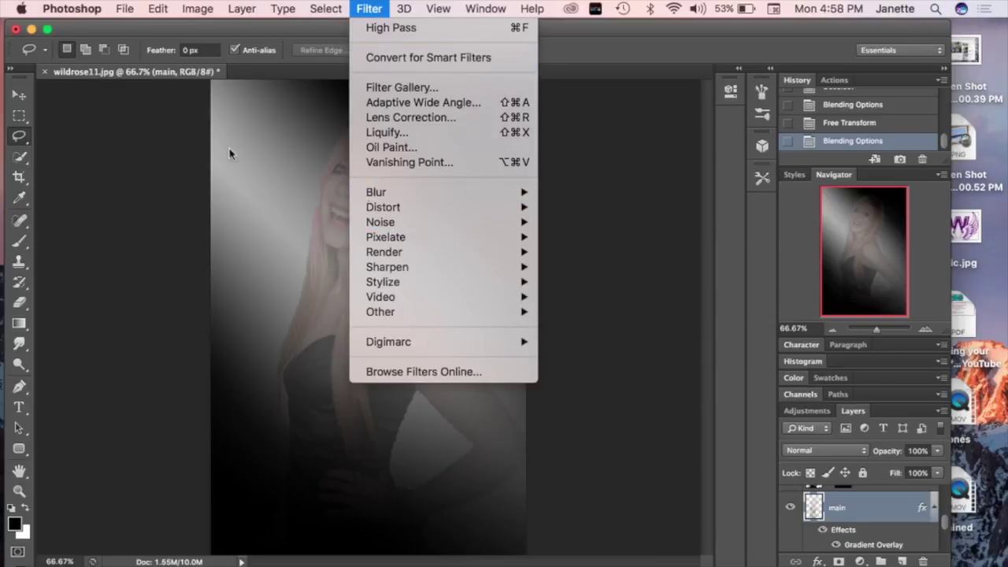
{"action": "mouse_move", "coordinate": [444, 192]}
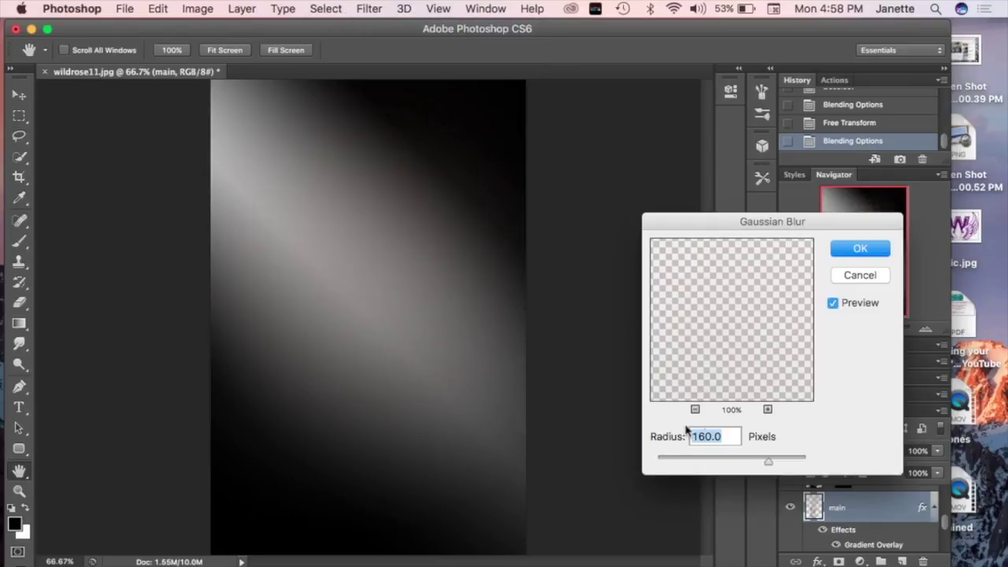
{"action": "left_click", "coordinate": [846, 282]}
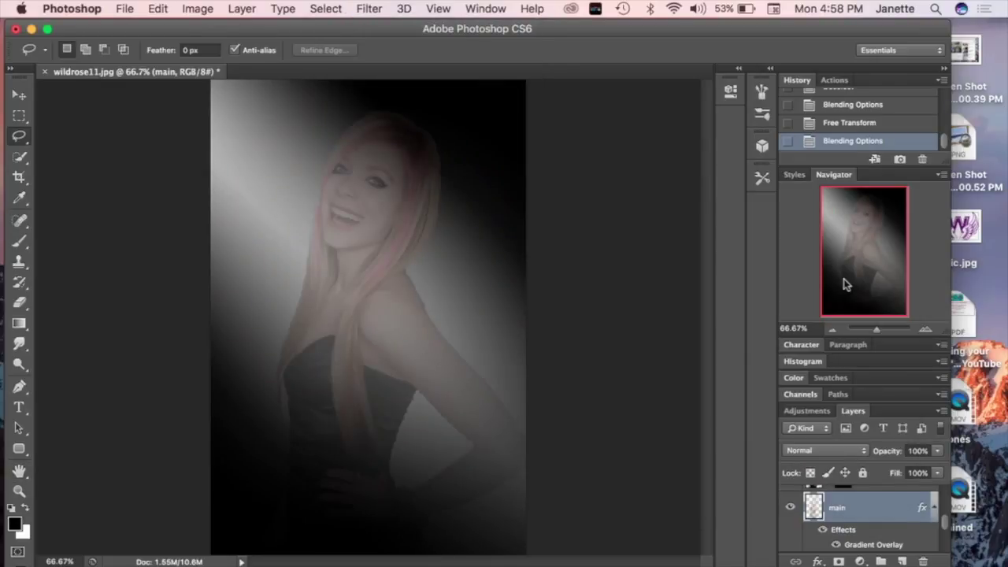
Select the masked orginal layer directly above the main layer
{"action": "scroll", "coordinate": [836, 520], "scroll_direction": "up", "scroll_amount": 2}
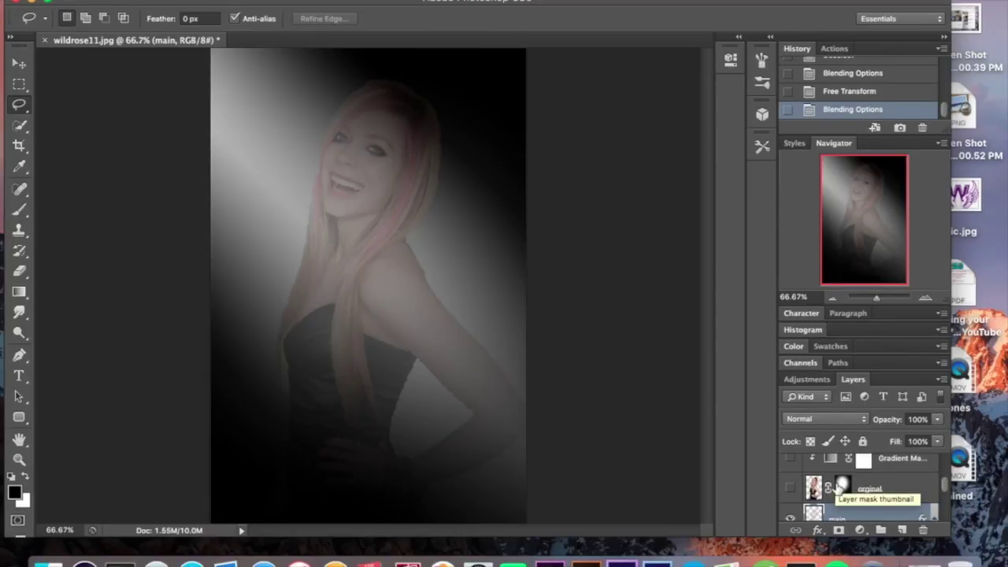
{"action": "left_click", "coordinate": [840, 487]}
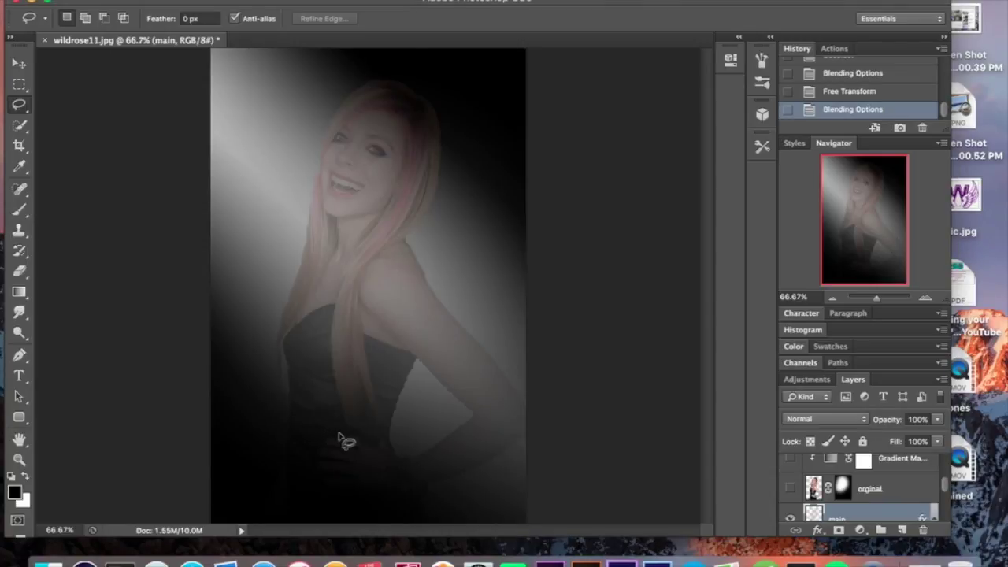
{"action": "scroll", "coordinate": [856, 507], "scroll_direction": "down", "scroll_amount": 1}
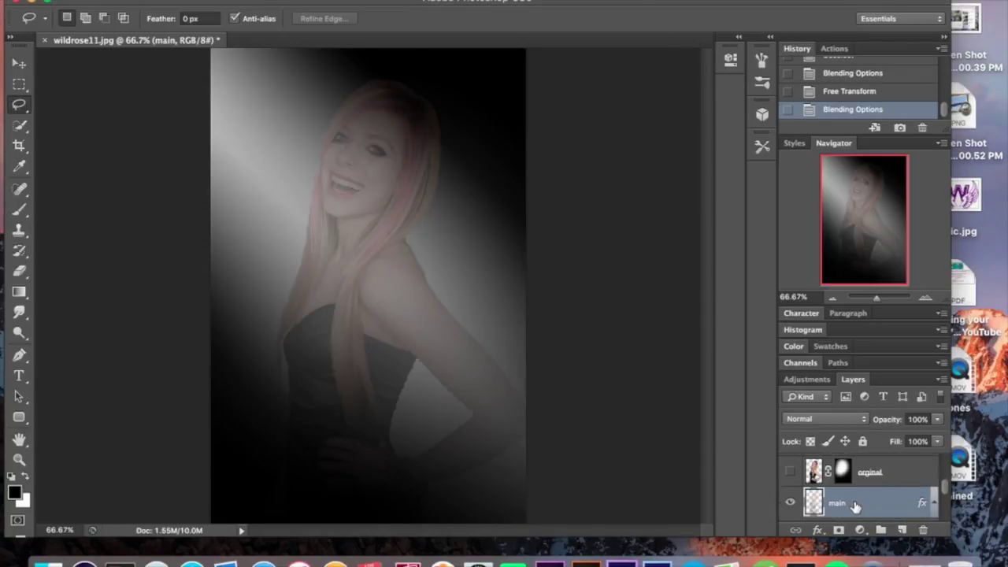
{"action": "left_click", "coordinate": [896, 475]}
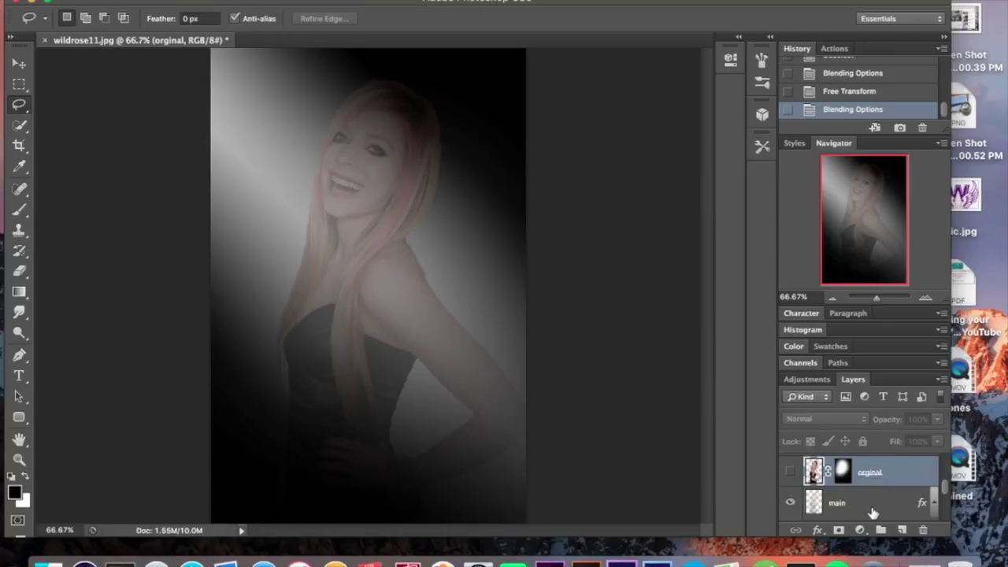
Make the orginal layer visible and select its layer mask
{"action": "scroll", "coordinate": [873, 513], "scroll_direction": "down", "scroll_amount": 5}
{"action": "scroll", "coordinate": [873, 513], "scroll_direction": "up", "scroll_amount": 3}
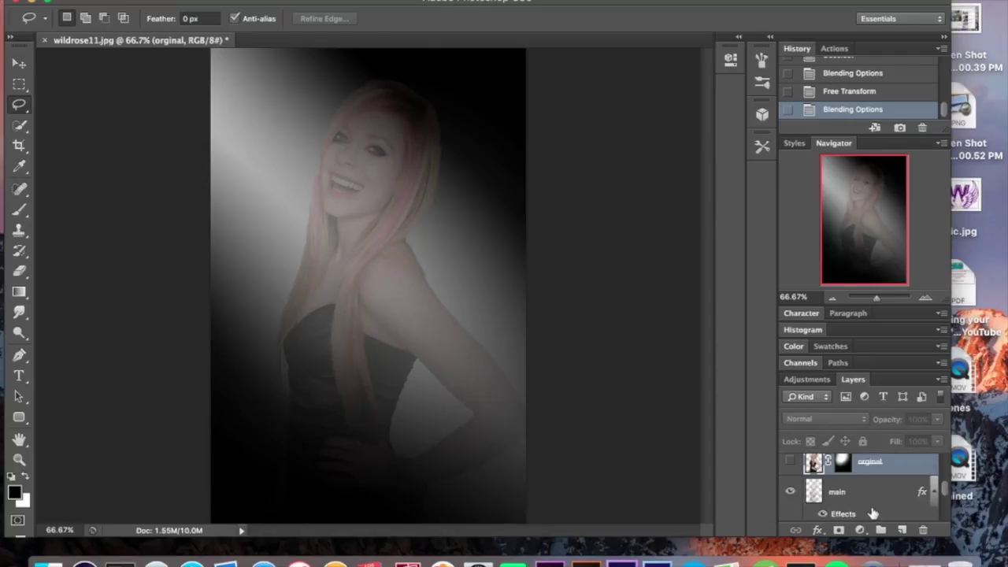
{"action": "scroll", "coordinate": [873, 513], "scroll_direction": "up", "scroll_amount": 2}
{"action": "right_click", "coordinate": [900, 486]}
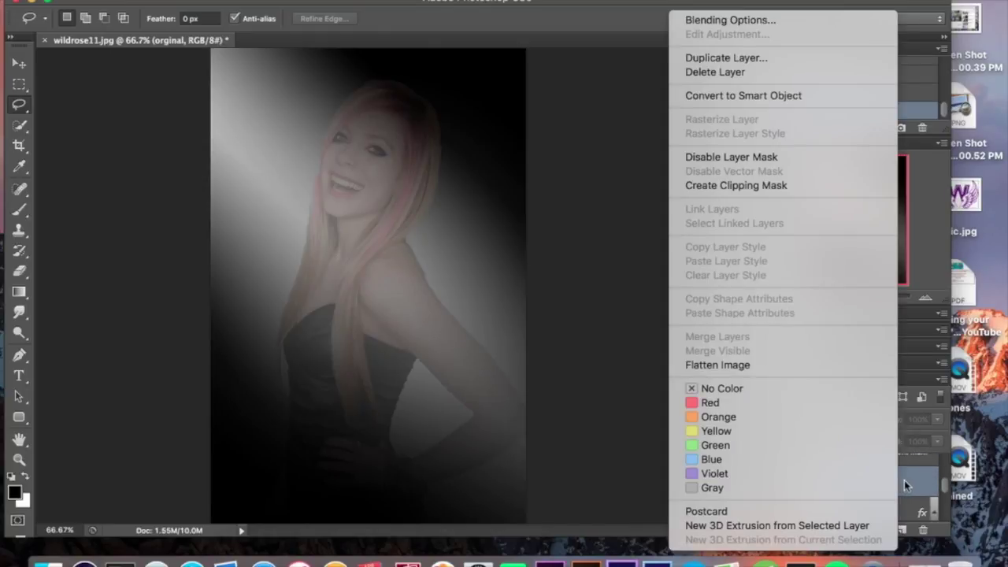
{"action": "left_click", "coordinate": [905, 484]}
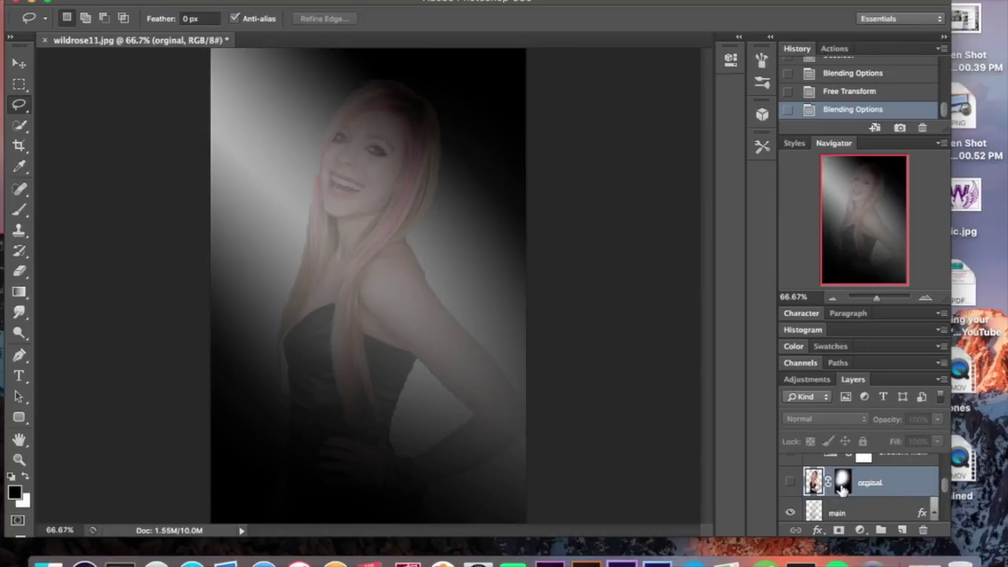
{"action": "left_click", "coordinate": [790, 484]}
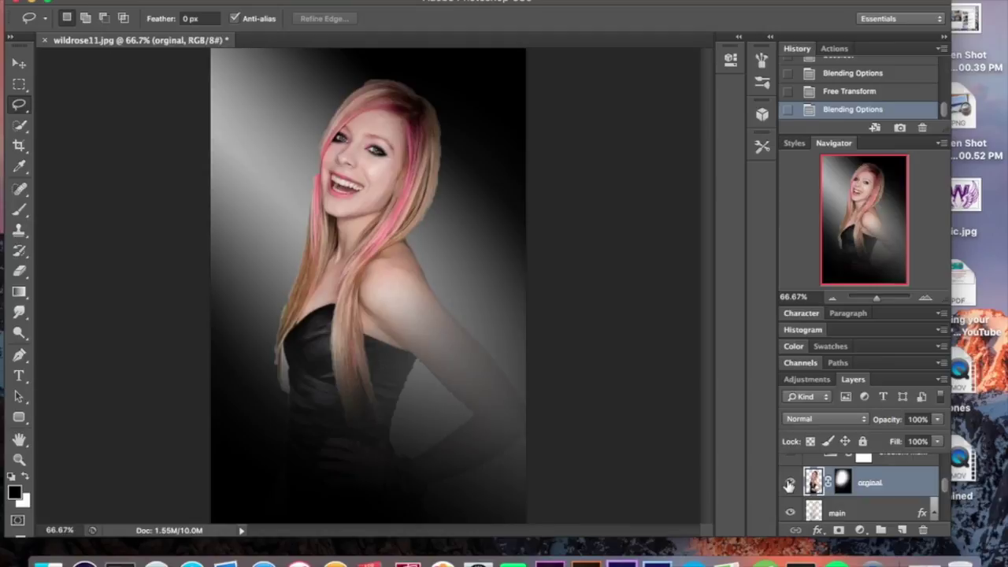
{"action": "left_click", "coordinate": [843, 482]}
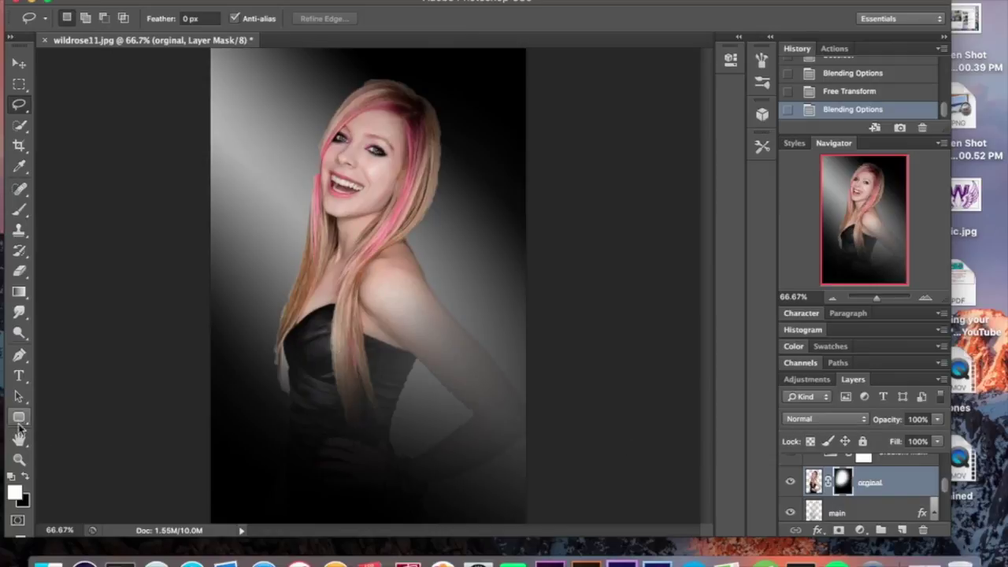
Paint white on the orginal layer's mask over the chest and dress with a 437 px brush, and undo the extra dab at the shoulder
{"action": "left_click", "coordinate": [19, 211]}
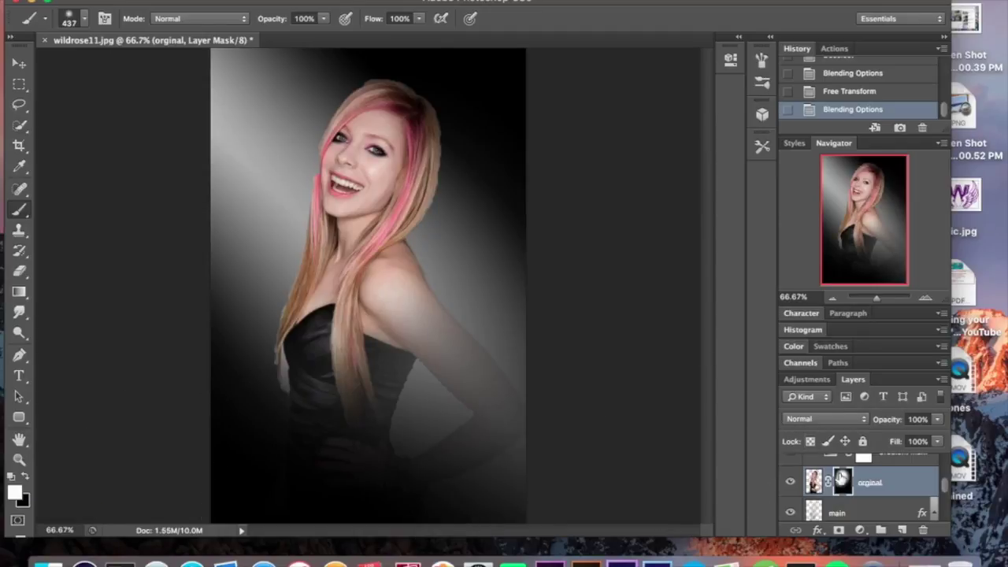
{"action": "left_click", "coordinate": [329, 296]}
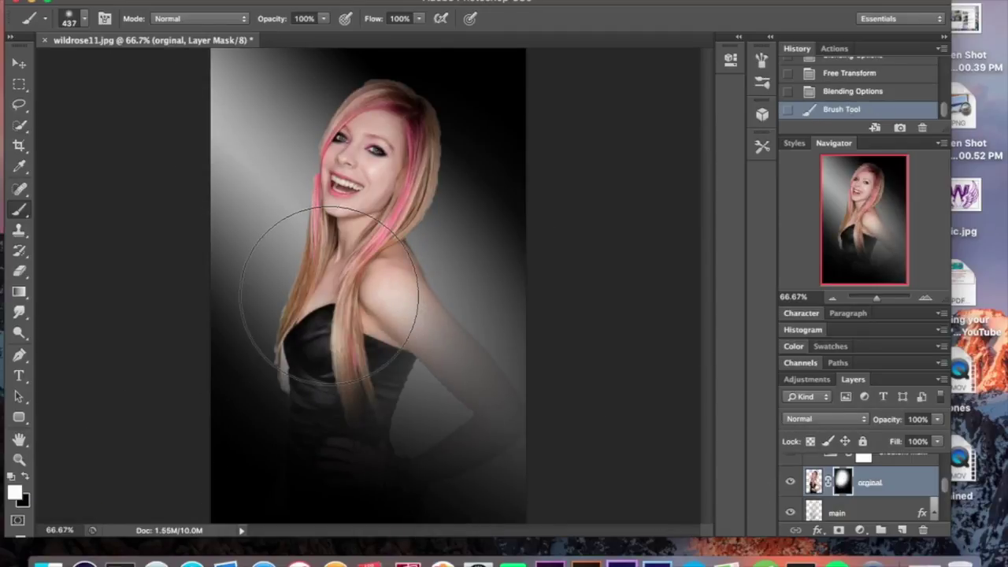
{"action": "left_click", "coordinate": [441, 304]}
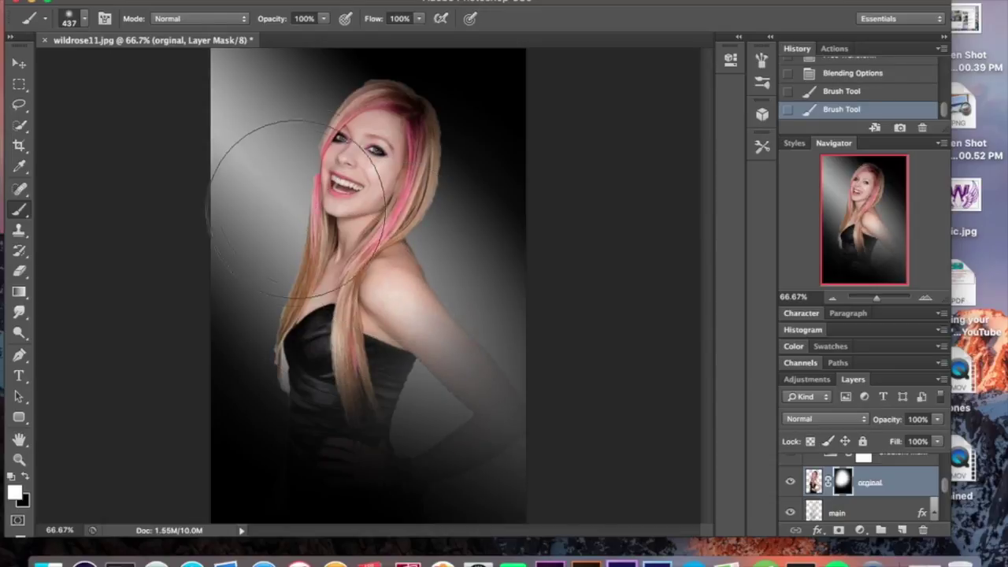
{"action": "key", "text": "super+z"}
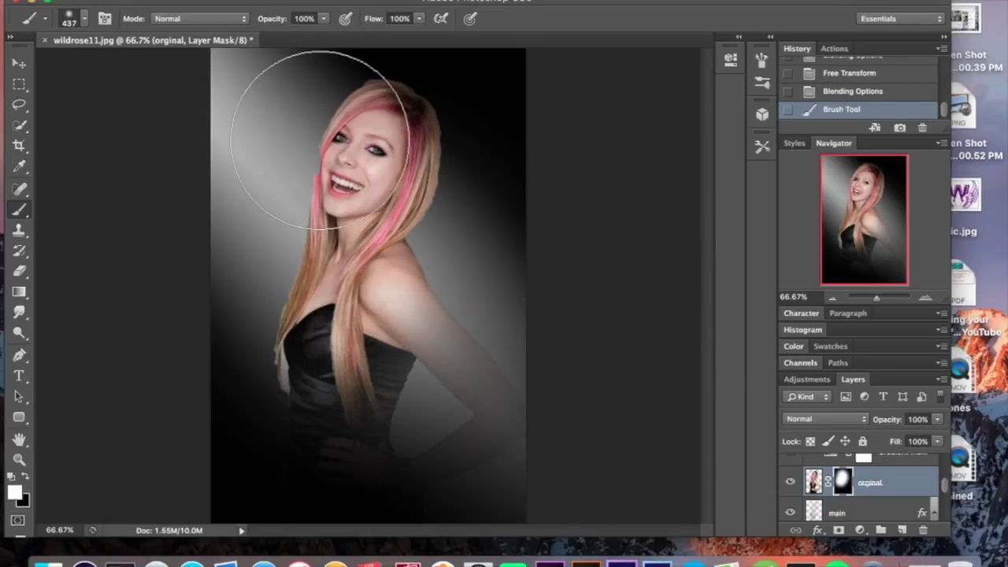
{"action": "left_click", "coordinate": [20, 63]}
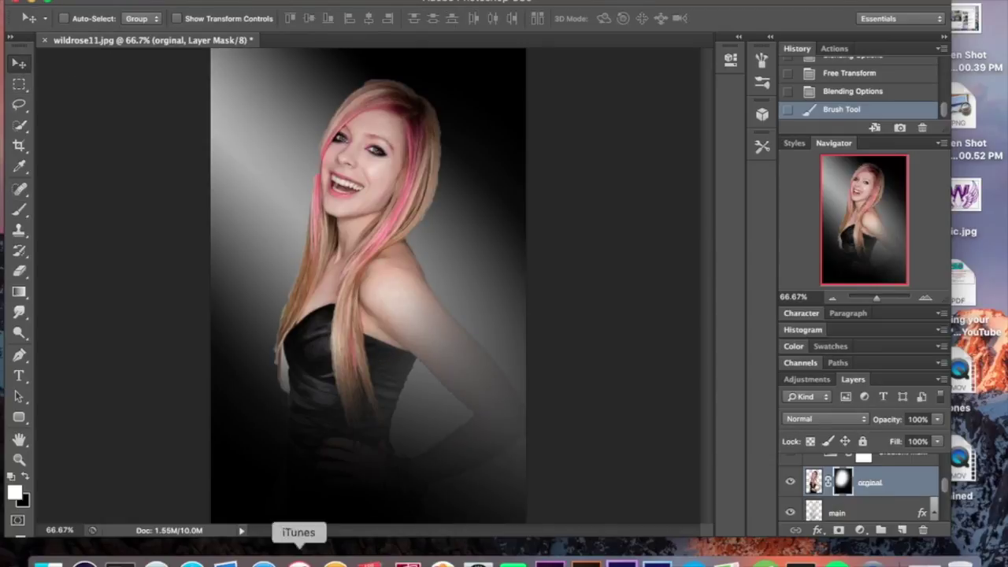
Make the Gradient Map adjustment layer clipped above the orginal layer visible
{"action": "scroll", "coordinate": [867, 483], "scroll_direction": "up", "scroll_amount": 3}
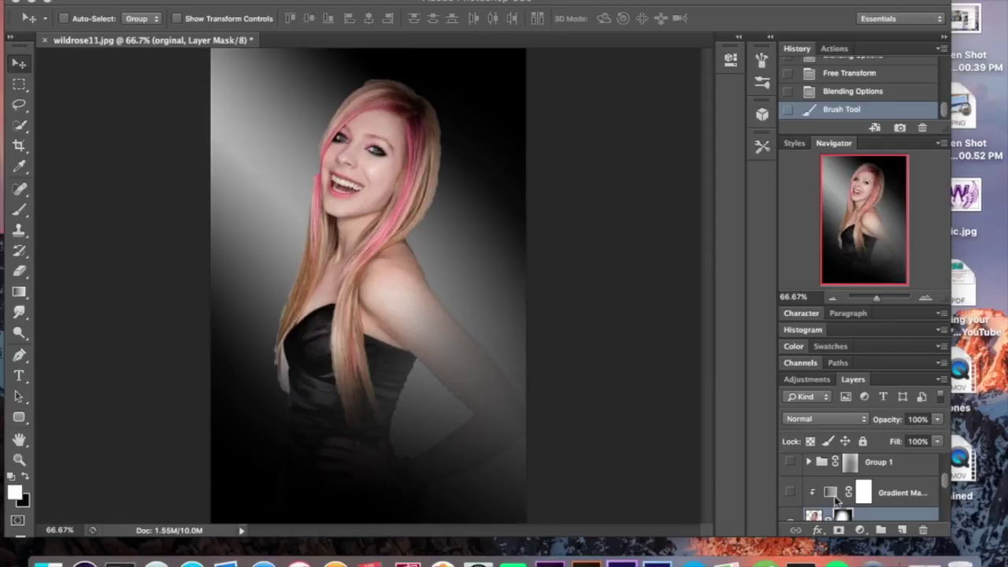
{"action": "left_click", "coordinate": [860, 532]}
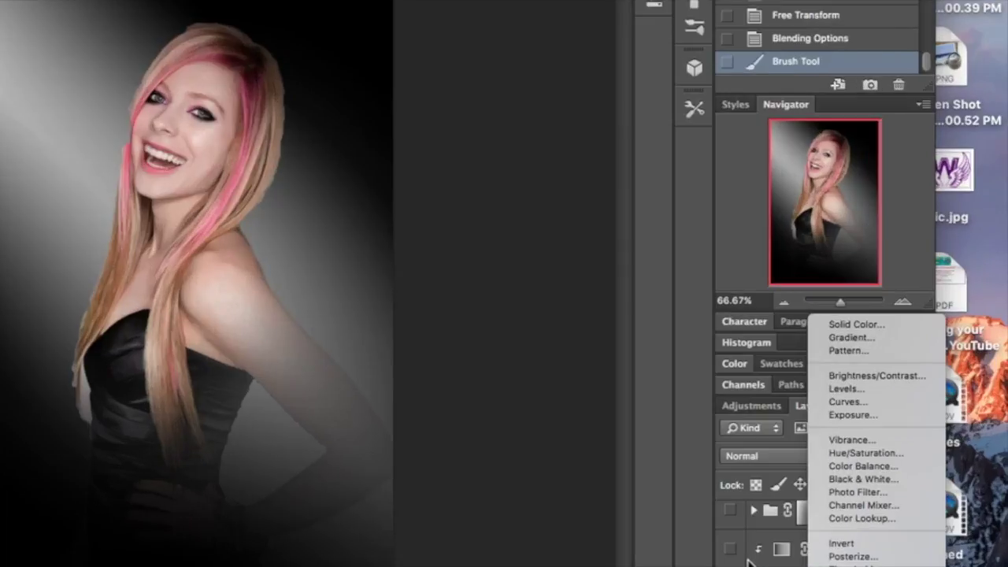
{"action": "left_click", "coordinate": [804, 501]}
{"action": "left_click", "coordinate": [791, 491]}
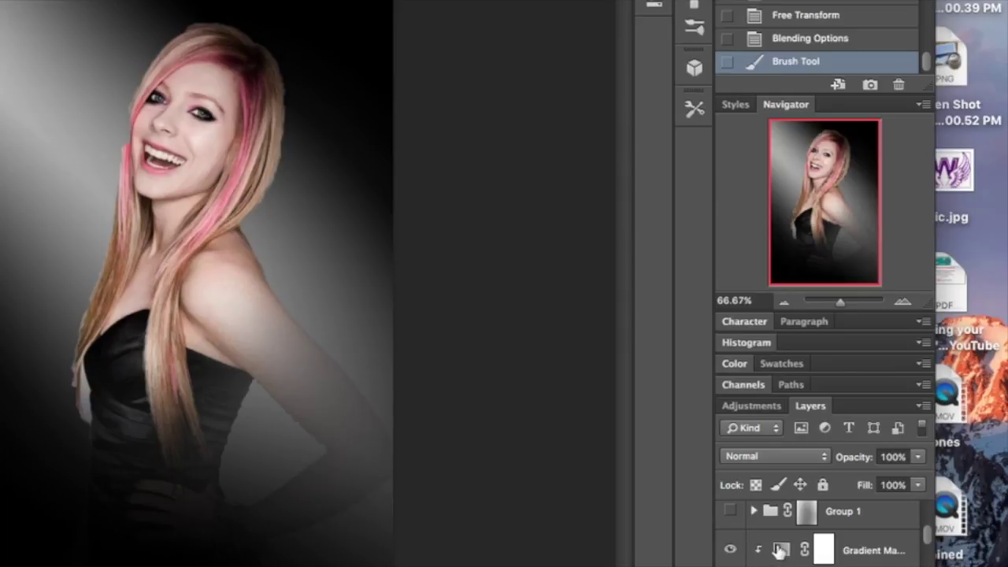
Examine the Gradient Map's gradient settings and compare the portrait with that layer hidden and shown
{"action": "double_click", "coordinate": [783, 550]}
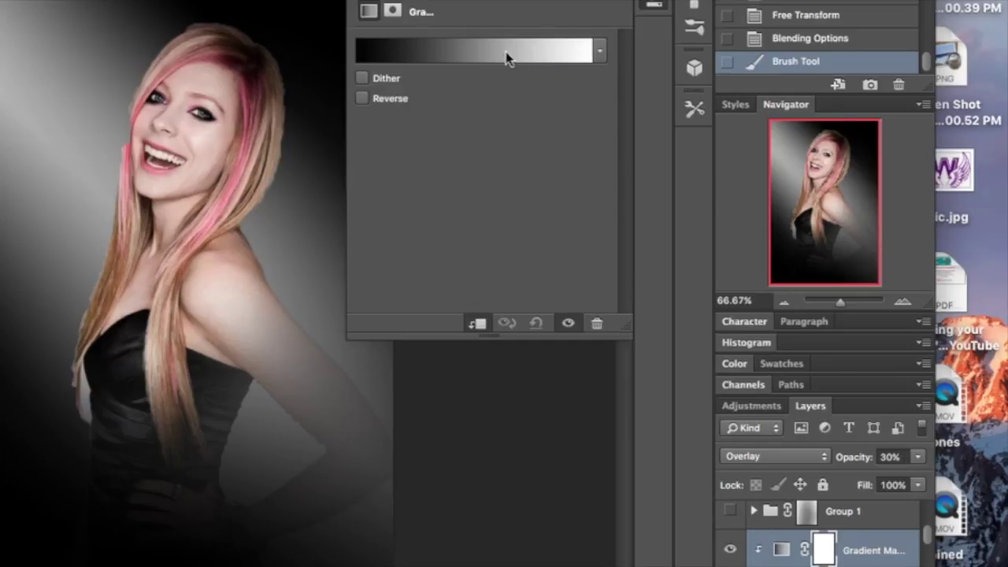
{"action": "left_click", "coordinate": [608, 4]}
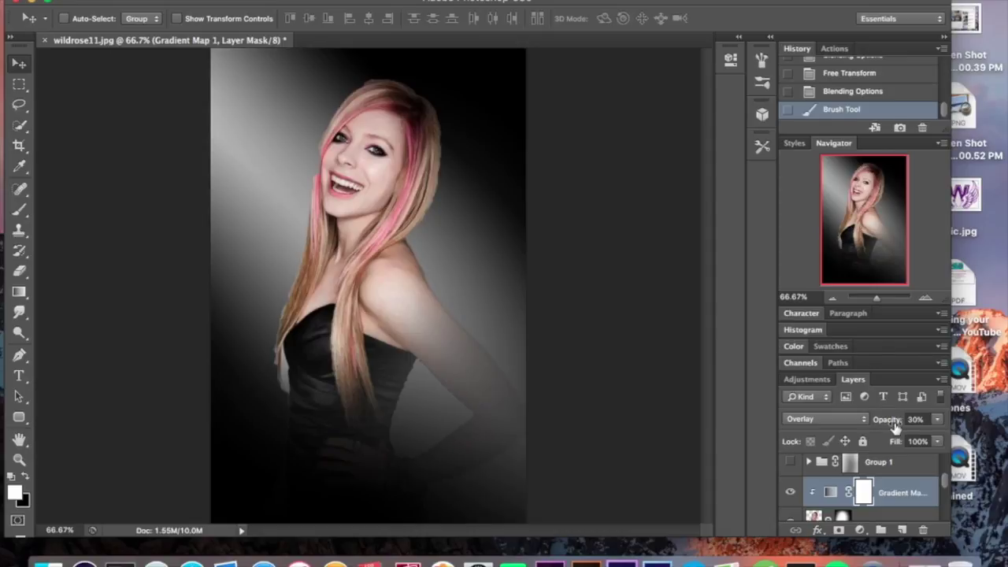
{"action": "left_click", "coordinate": [791, 492]}
{"action": "left_click", "coordinate": [791, 493]}
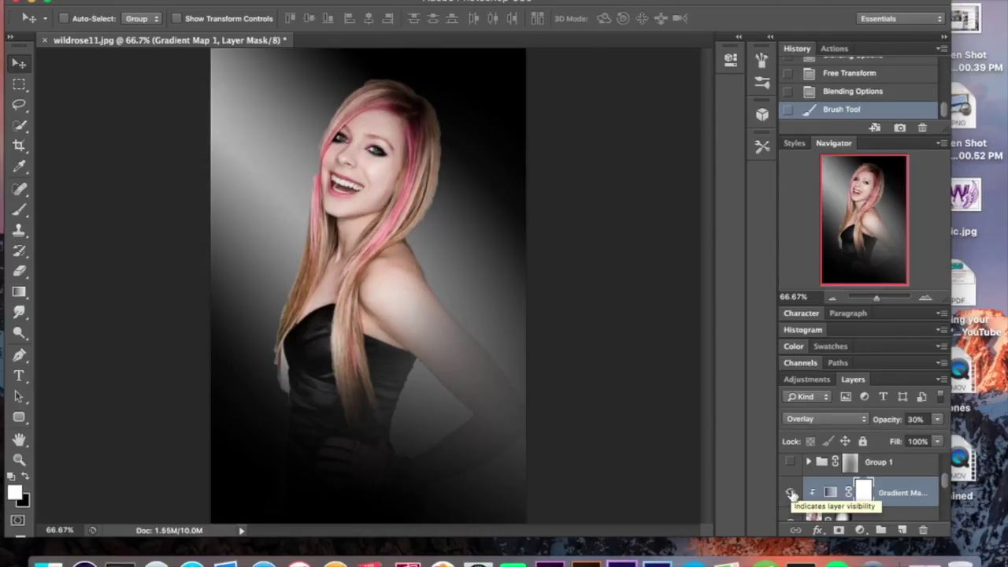
Make Group 1 visible, check the effect of its Layer 1 by toggling its visibility, and collapse the group
{"action": "scroll", "coordinate": [812, 500], "scroll_direction": "up", "scroll_amount": 3}
{"action": "scroll", "coordinate": [813, 501], "scroll_direction": "down", "scroll_amount": 2}
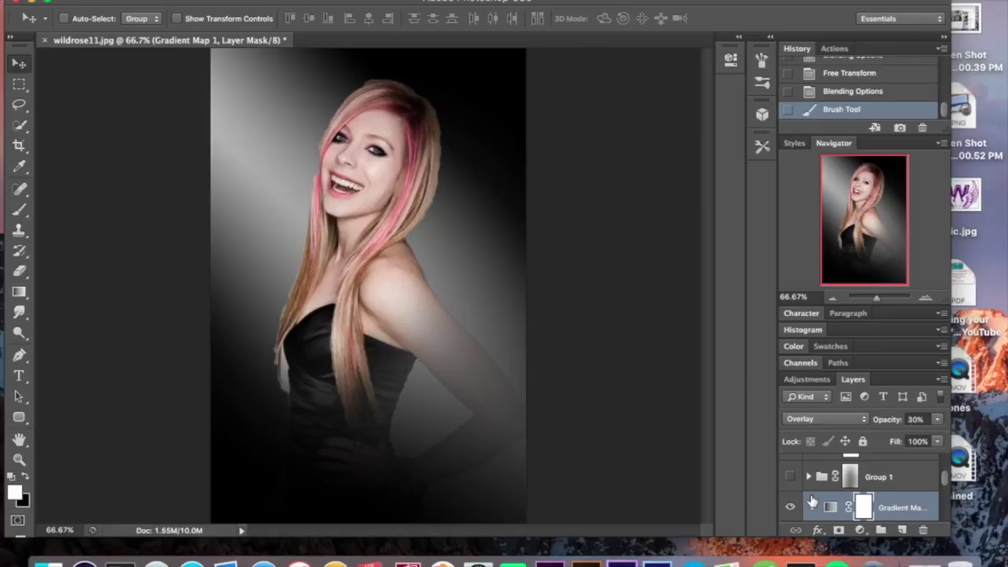
{"action": "left_click", "coordinate": [813, 501], "text": "alt"}
{"action": "left_click", "coordinate": [809, 477]}
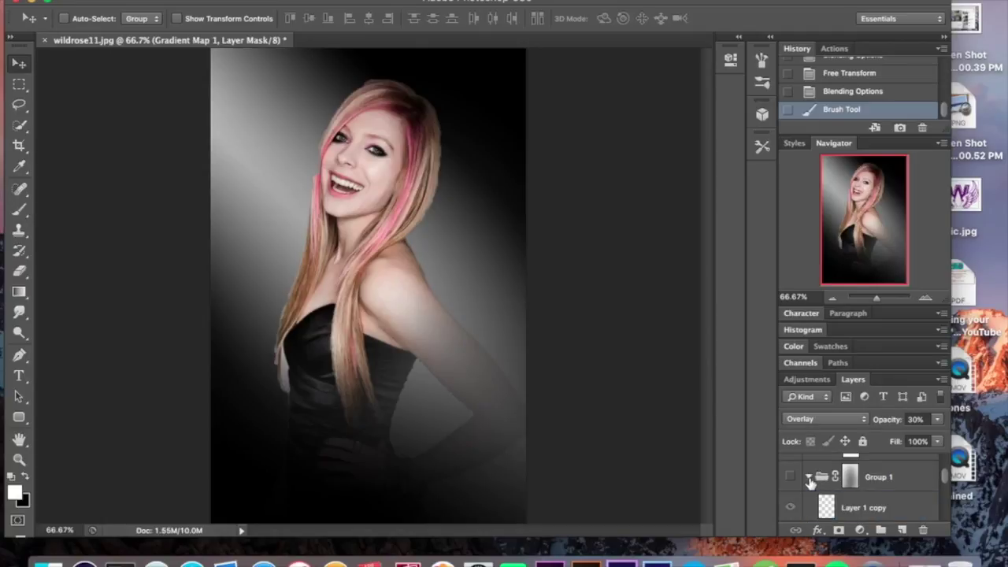
{"action": "scroll", "coordinate": [809, 480], "scroll_direction": "down", "scroll_amount": 2}
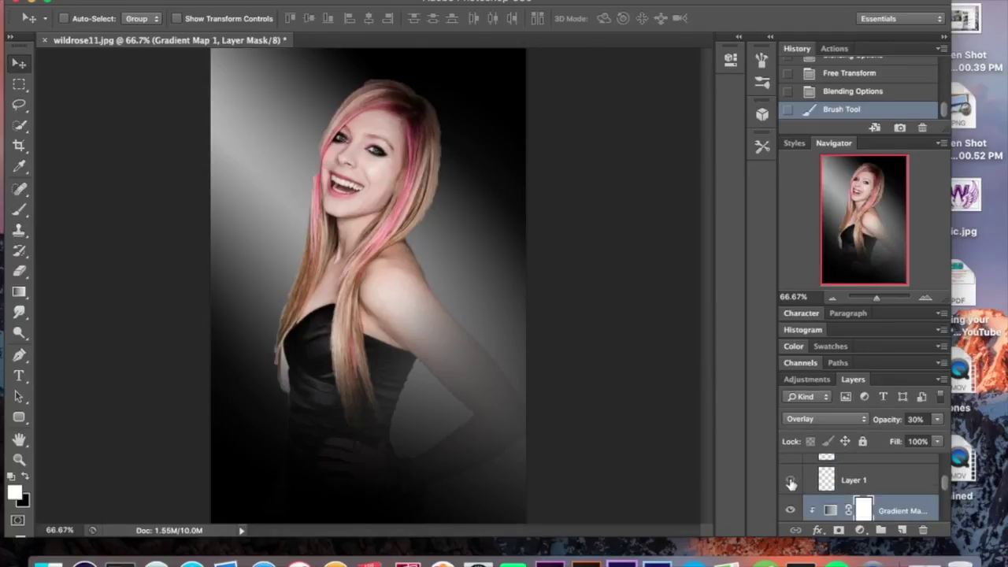
{"action": "scroll", "coordinate": [794, 476], "scroll_direction": "up", "scroll_amount": 2}
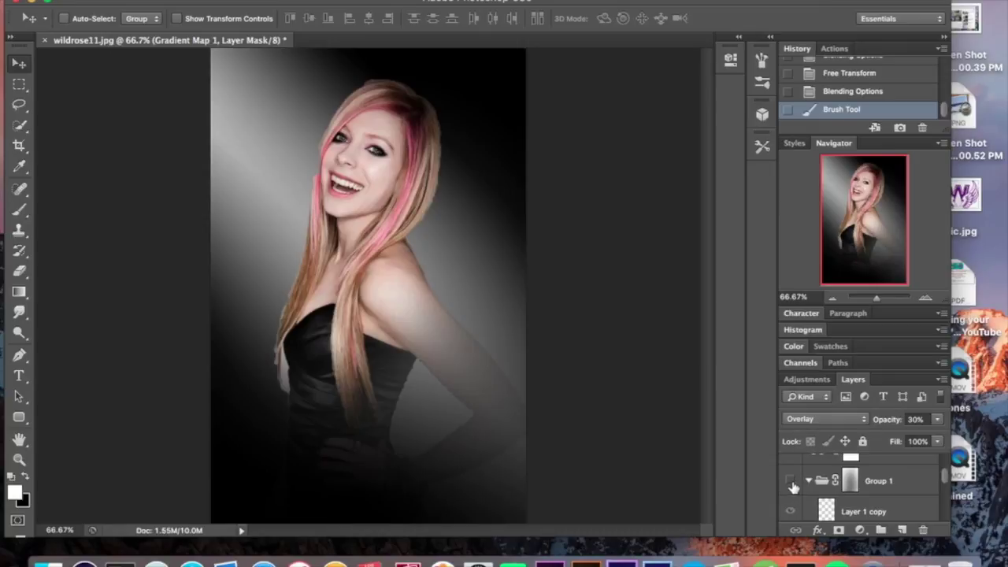
{"action": "scroll", "coordinate": [793, 482], "scroll_direction": "down", "scroll_amount": 2}
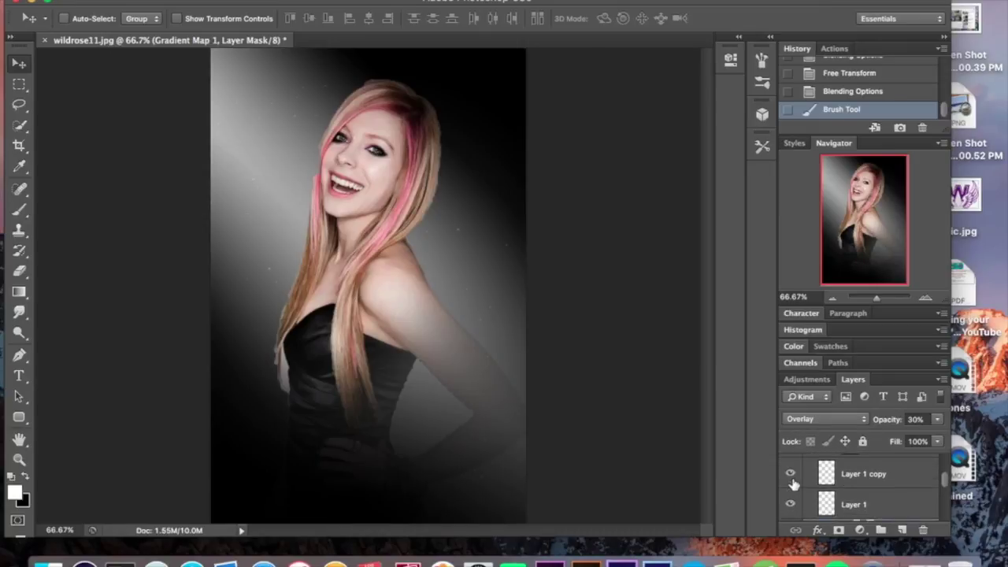
{"action": "left_click", "coordinate": [791, 489]}
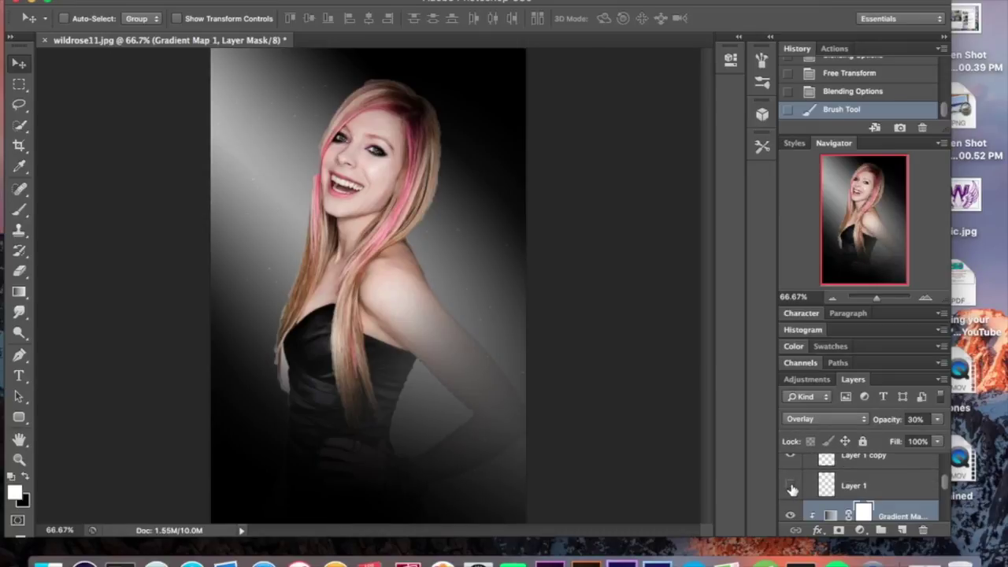
{"action": "scroll", "coordinate": [792, 488], "scroll_direction": "up", "scroll_amount": 2}
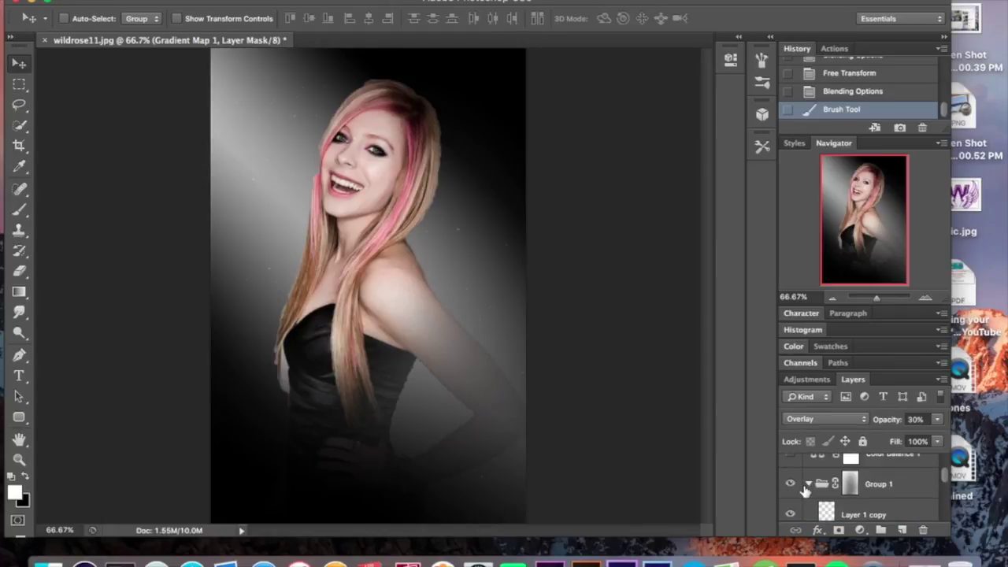
{"action": "left_click", "coordinate": [809, 485]}
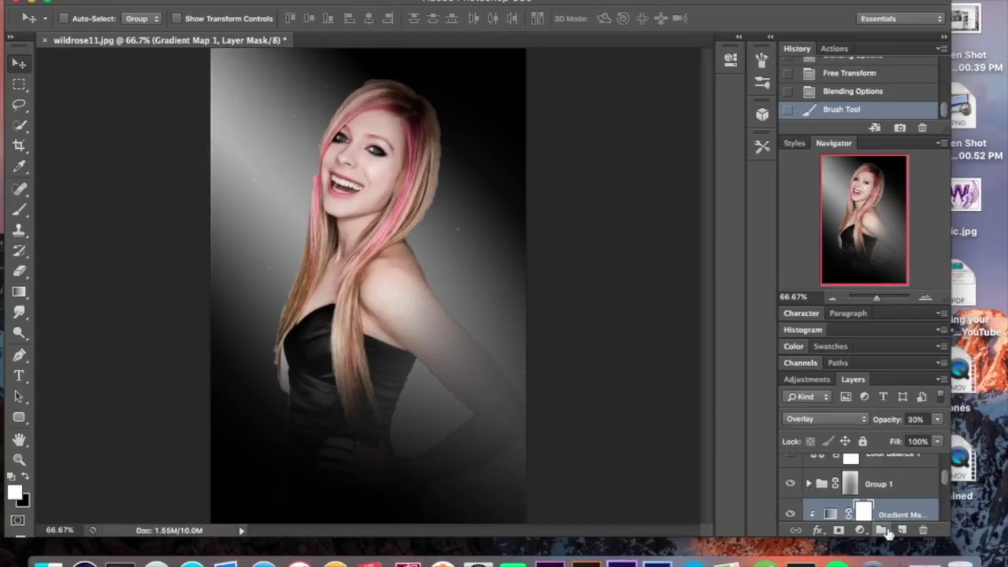
Fill a new layer between the Gradient Map and Group 1 with black and apply a Mezzotint filter with Coarse Dots
{"action": "left_click", "coordinate": [902, 531]}
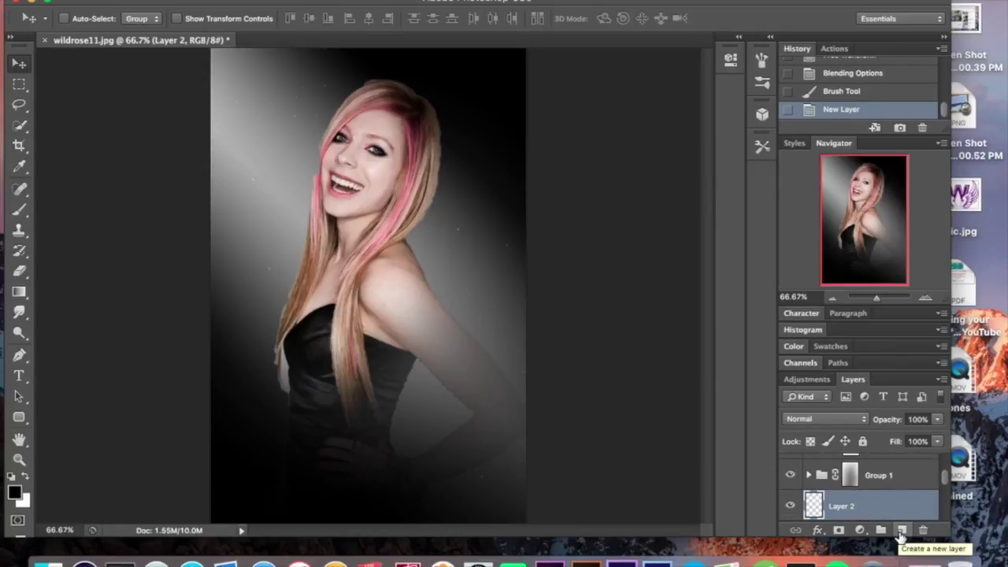
{"action": "key", "text": "alt+BackSpace"}
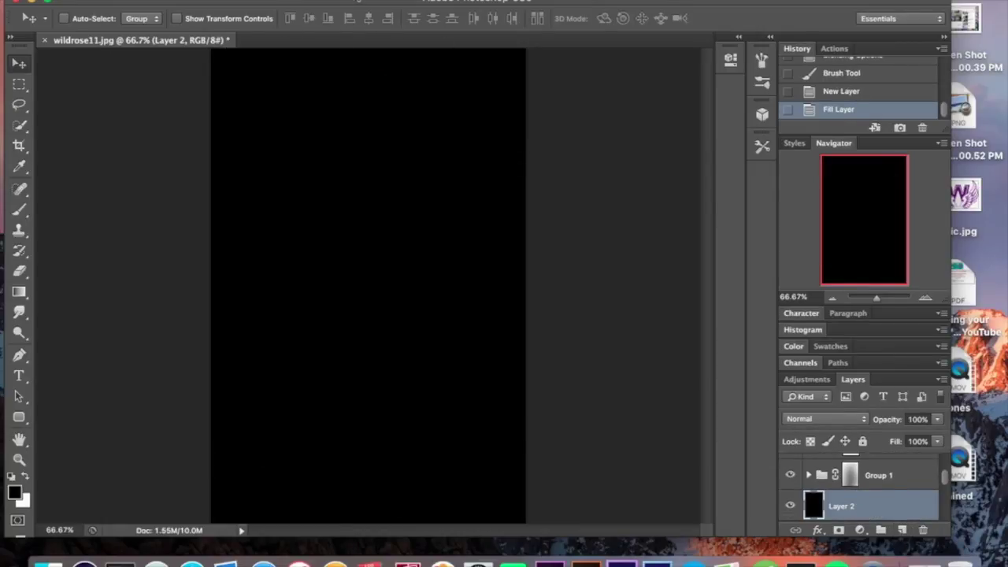
{"action": "left_click", "coordinate": [161, 12]}
{"action": "mouse_move", "coordinate": [438, 238]}
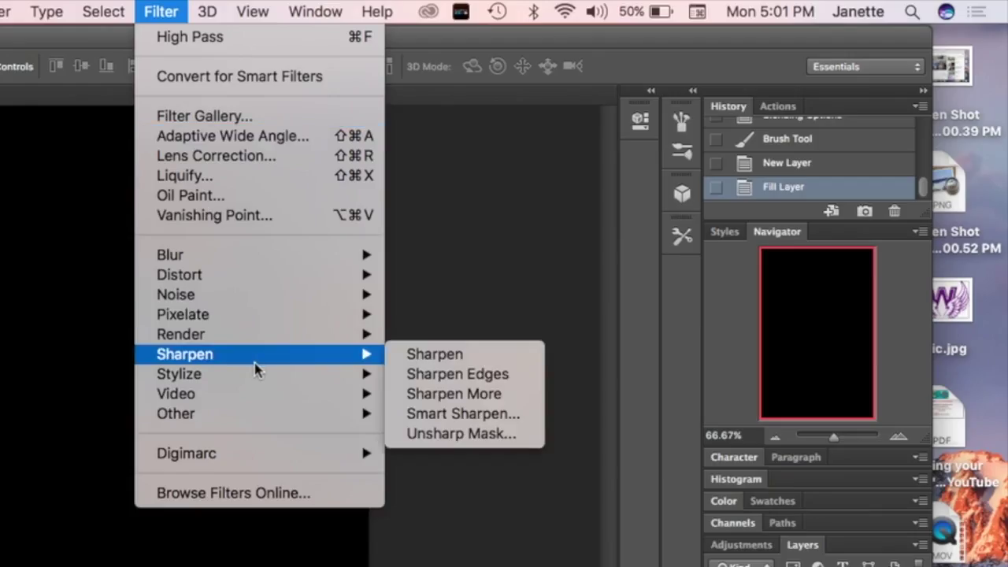
{"action": "mouse_move", "coordinate": [263, 429]}
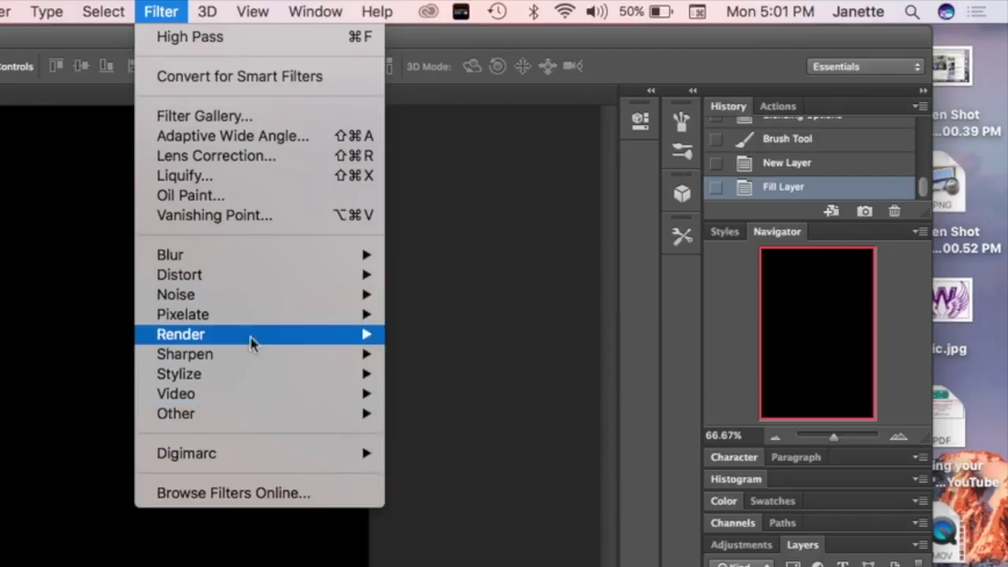
{"action": "mouse_move", "coordinate": [252, 315]}
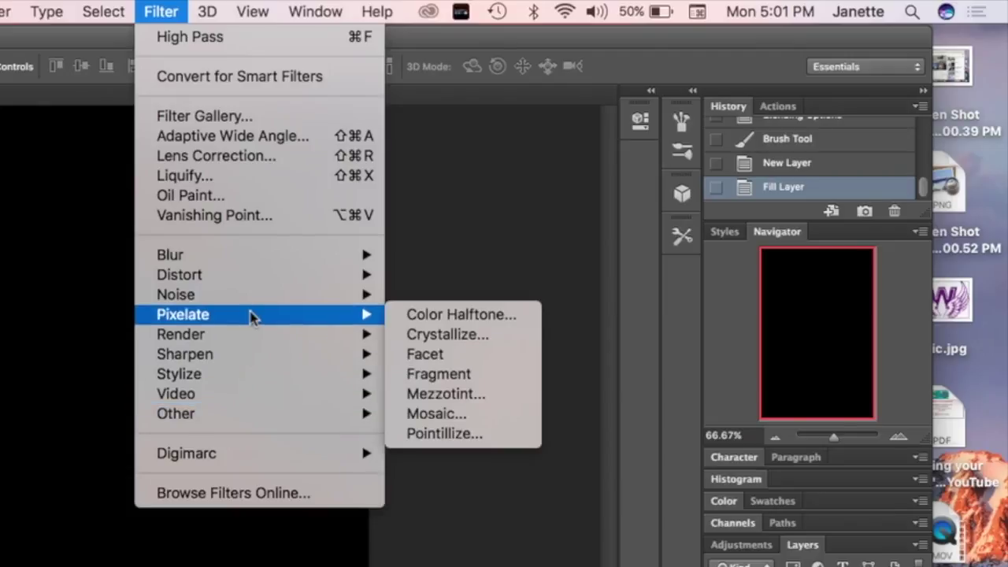
{"action": "left_click", "coordinate": [446, 394]}
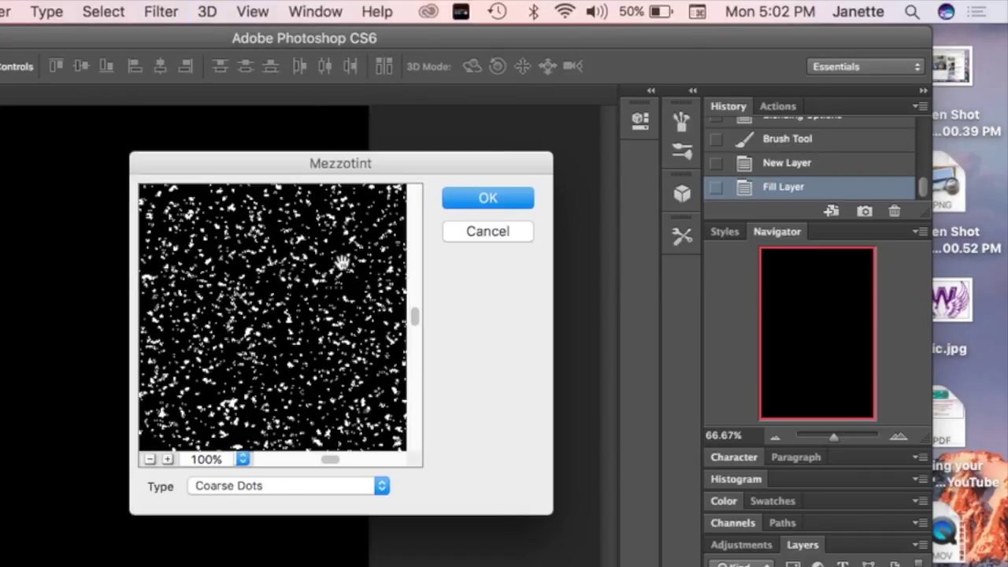
{"action": "left_click", "coordinate": [282, 492]}
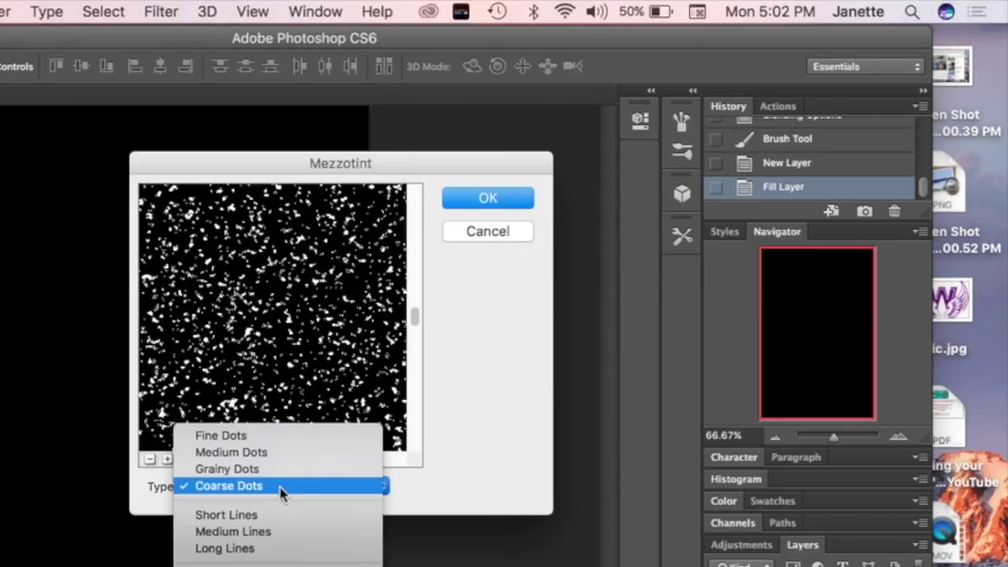
{"action": "left_click", "coordinate": [282, 486]}
{"action": "left_click", "coordinate": [488, 198]}
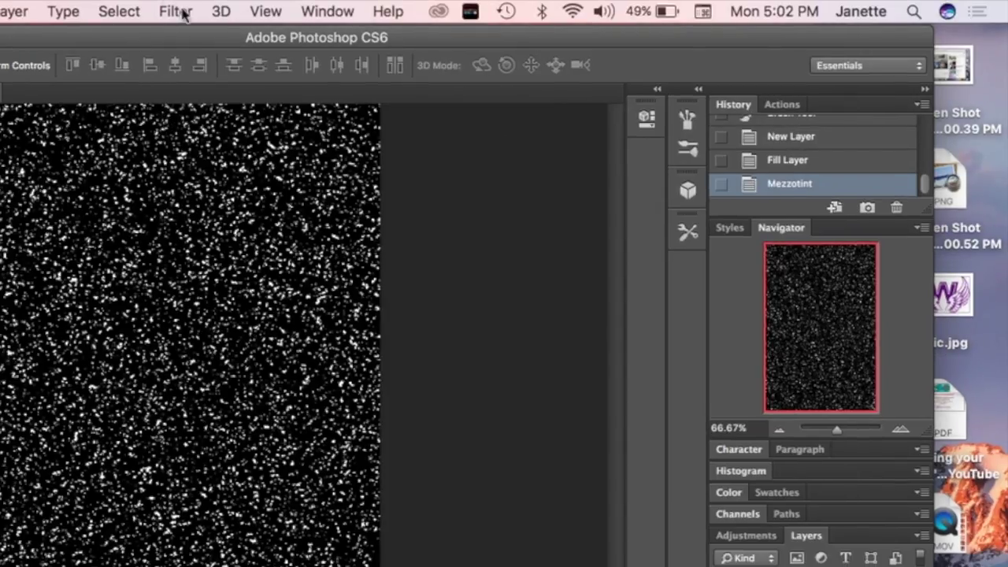
Select the white dots on the speckled layer with Color Range, using Sampled Colors at a fuzziness of 200
{"action": "left_click", "coordinate": [176, 12]}
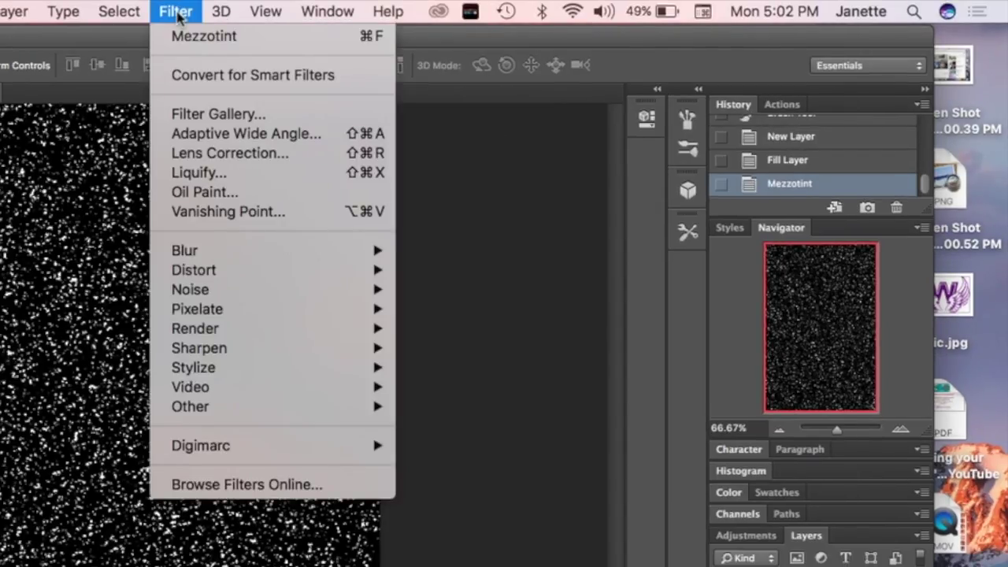
{"action": "mouse_move", "coordinate": [117, 17]}
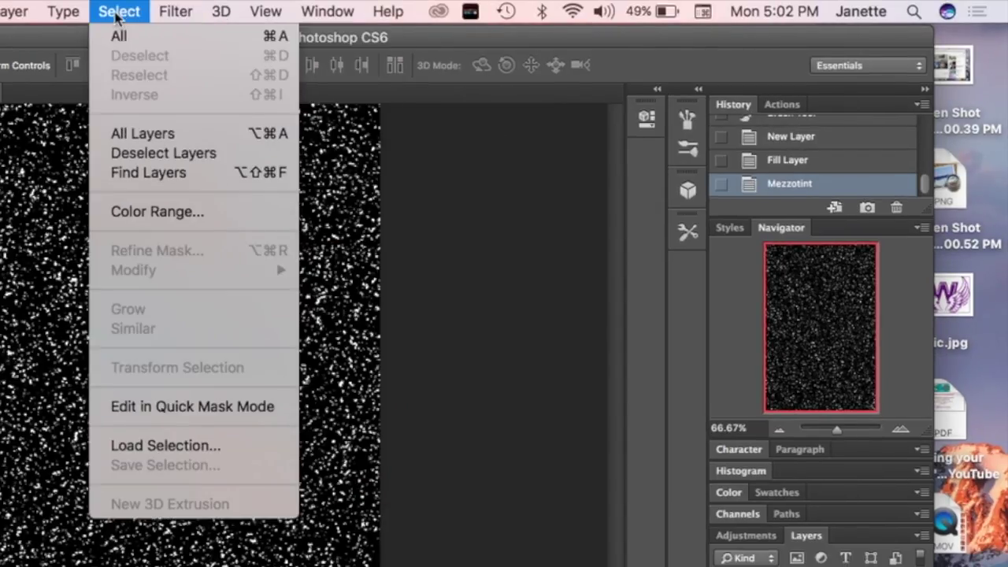
{"action": "left_click", "coordinate": [149, 213]}
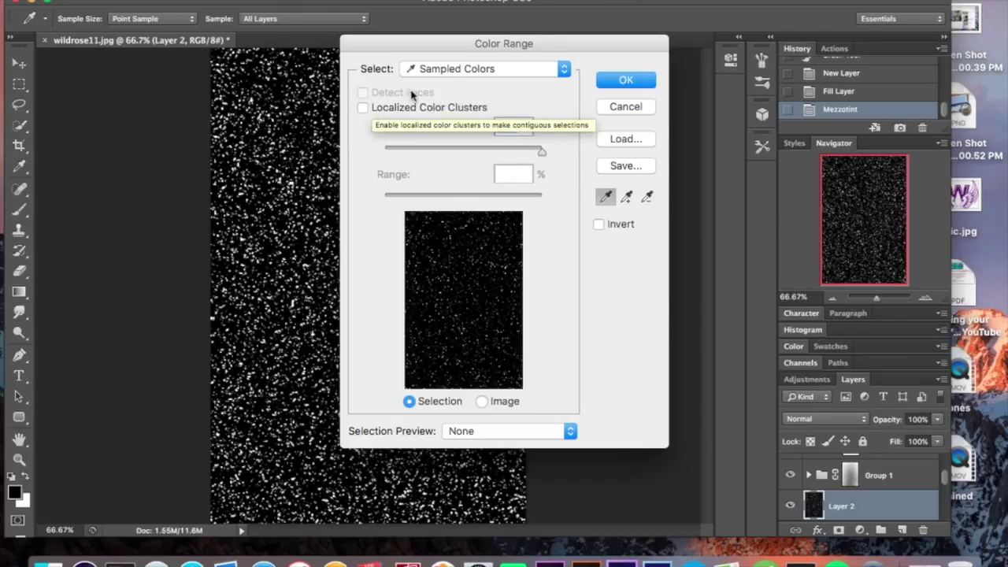
{"action": "left_click", "coordinate": [286, 259]}
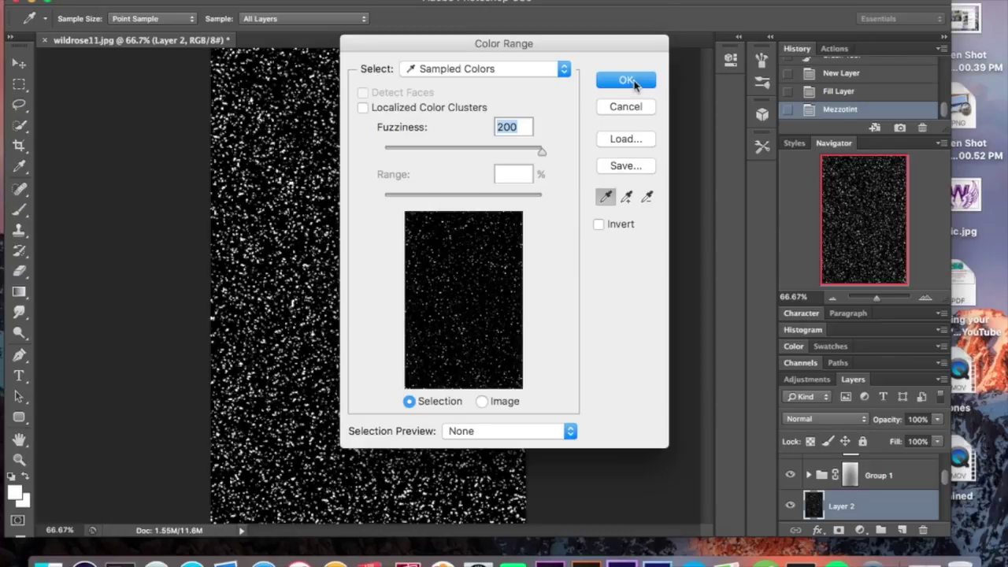
{"action": "left_click", "coordinate": [270, 147]}
{"action": "left_click", "coordinate": [626, 81]}
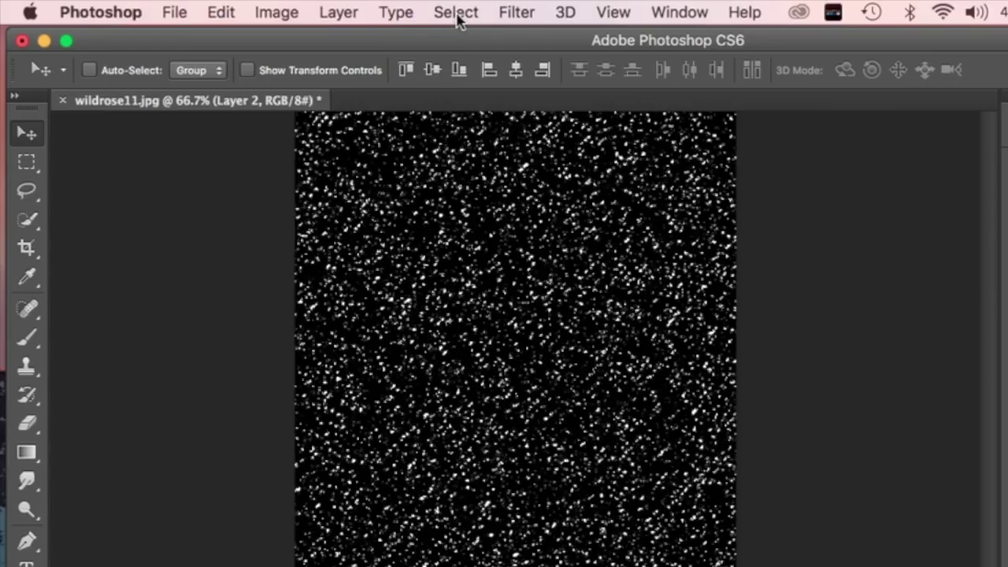
Refine the white dots selection's edge with a 1 px feather, 25% contrast and a -5% edge shift
{"action": "left_click", "coordinate": [456, 13]}
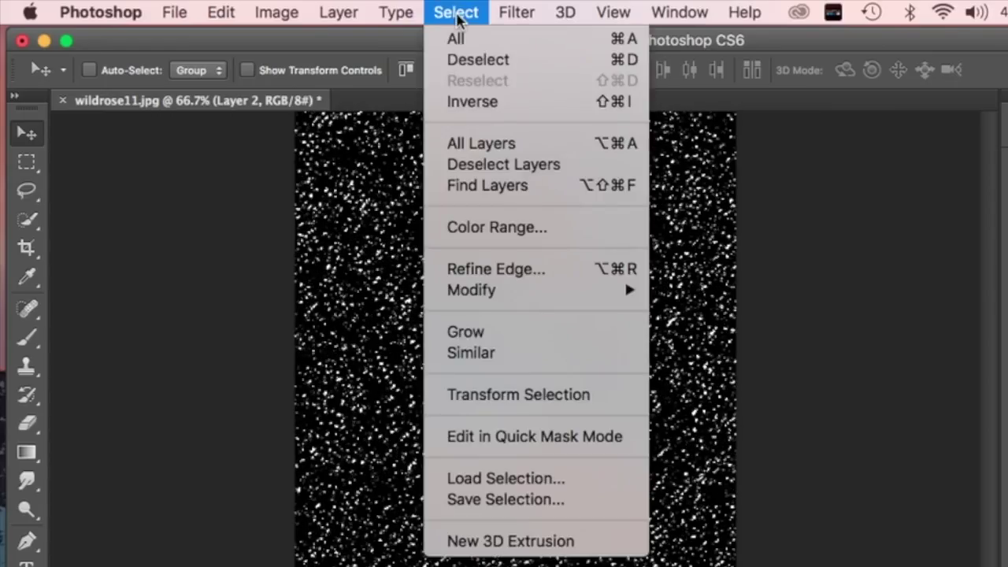
{"action": "left_click", "coordinate": [540, 270]}
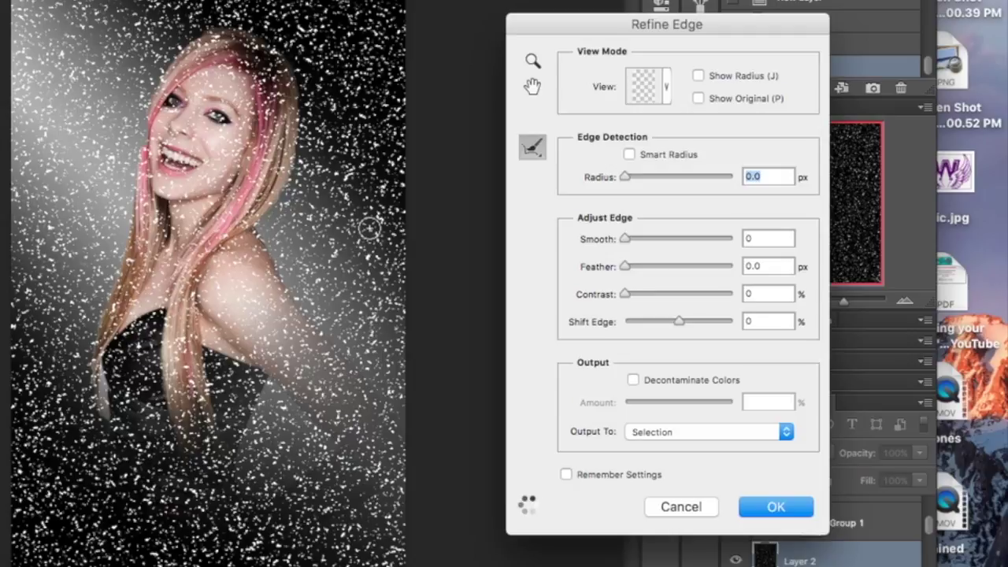
{"action": "left_click", "coordinate": [776, 266]}
{"action": "type", "text": "1"}
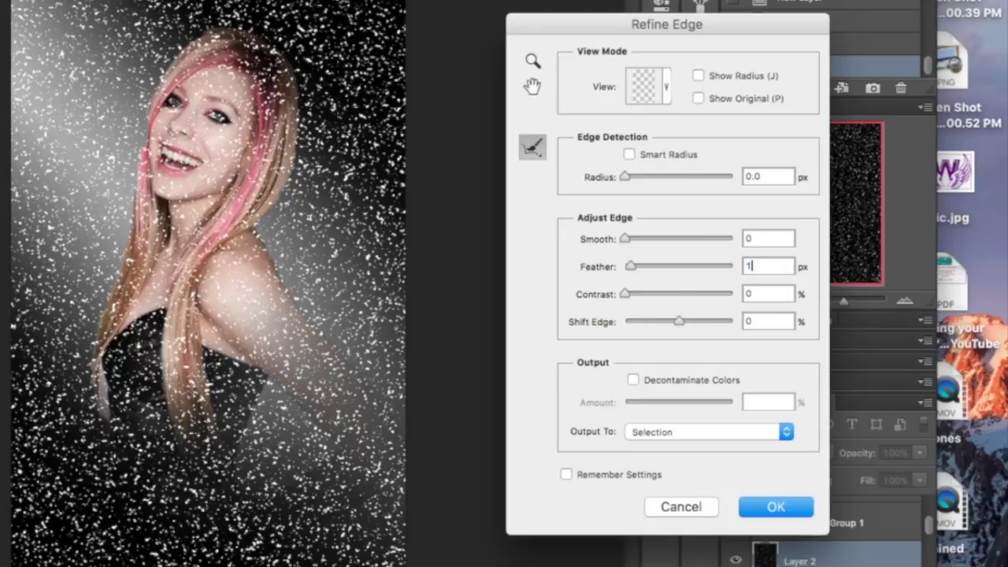
{"action": "key", "text": "Tab"}
{"action": "type", "text": "25"}
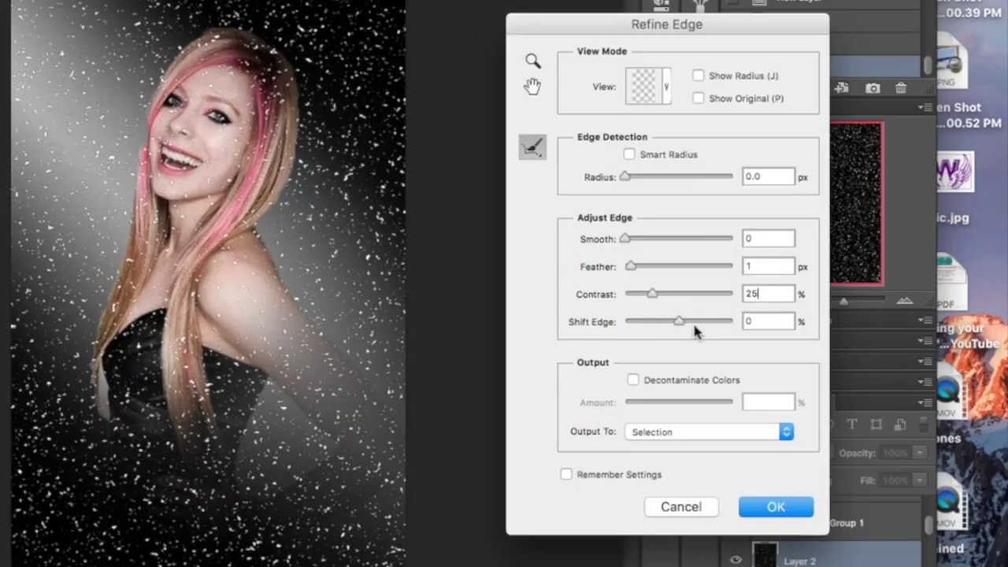
{"action": "left_click", "coordinate": [756, 320]}
{"action": "type", "text": "-5"}
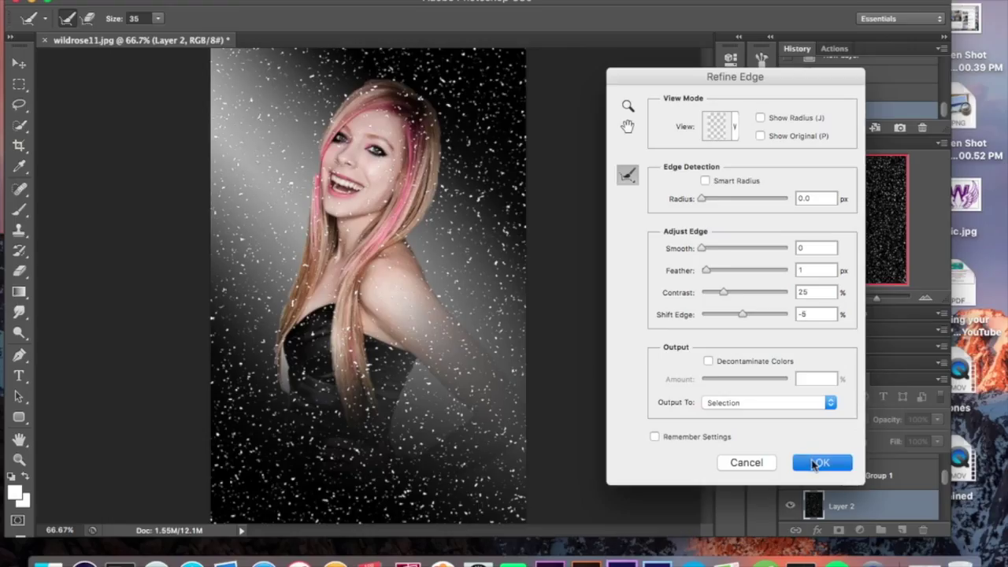
{"action": "left_click", "coordinate": [775, 507]}
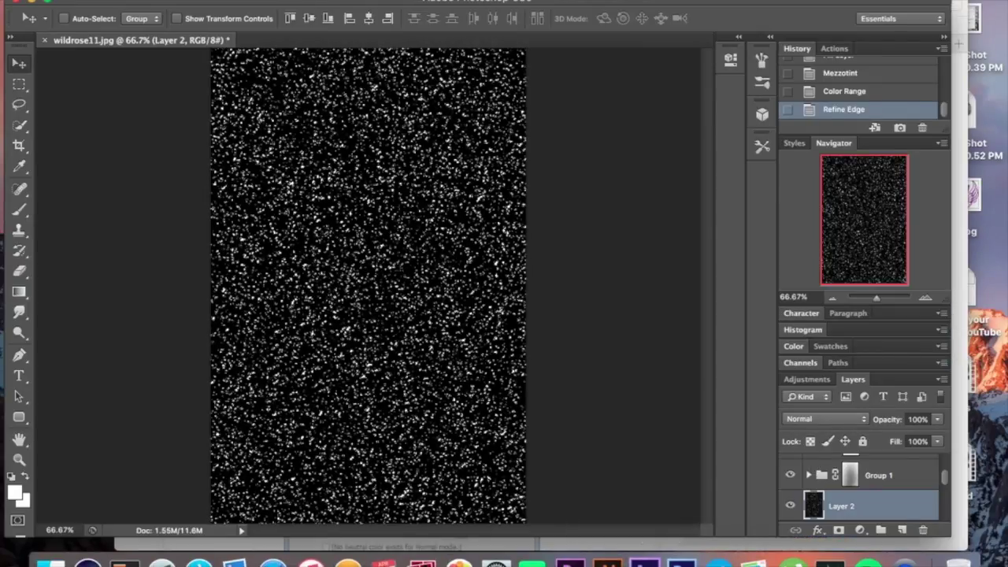
Undo the last Refine Edge on the dots selection
{"action": "left_click", "coordinate": [325, 1]}
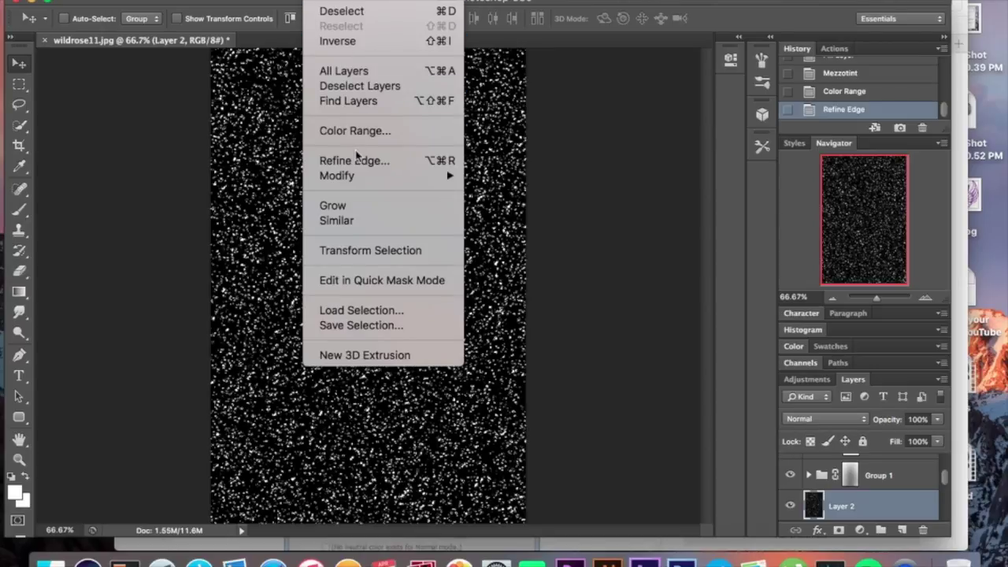
{"action": "left_click", "coordinate": [147, 129]}
{"action": "key", "text": "ctrl+z"}
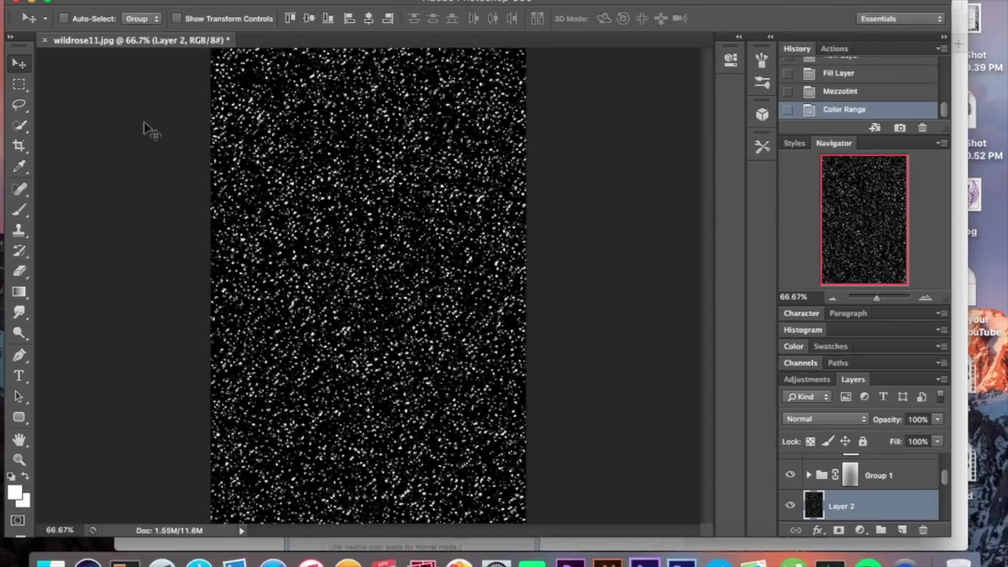
Refine the dots selection's edge with smooth 10, feather 1 px, contrast 25% and shift edge -5%
{"action": "left_click", "coordinate": [335, 2]}
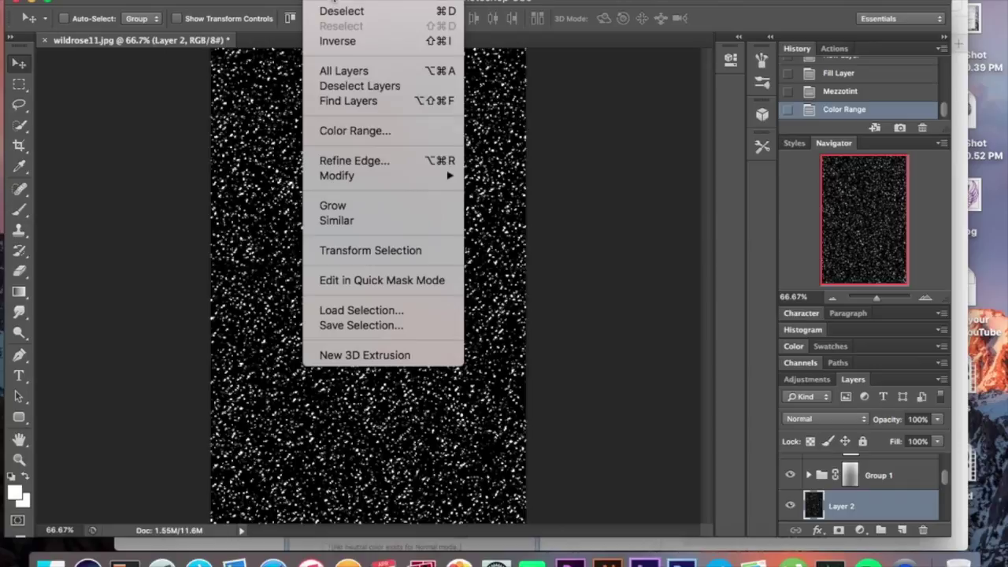
{"action": "left_click", "coordinate": [366, 162]}
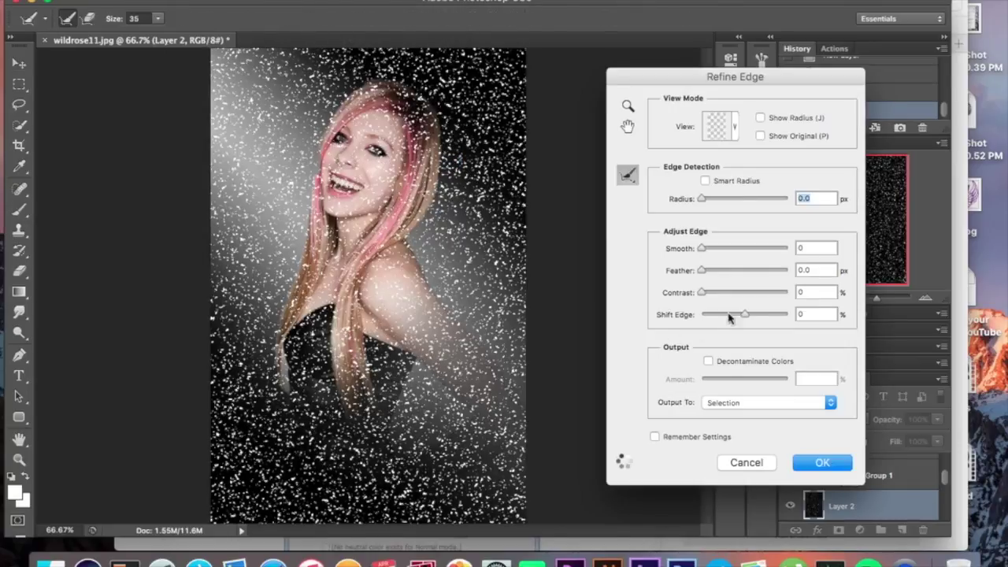
{"action": "left_click", "coordinate": [824, 248]}
{"action": "type", "text": "10"}
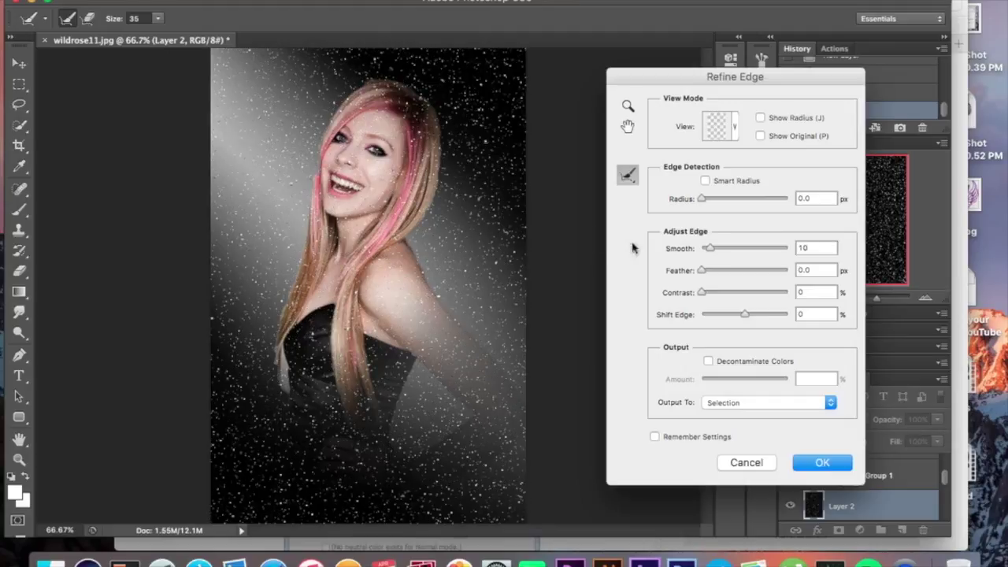
{"action": "left_click", "coordinate": [819, 270]}
{"action": "type", "text": "1"}
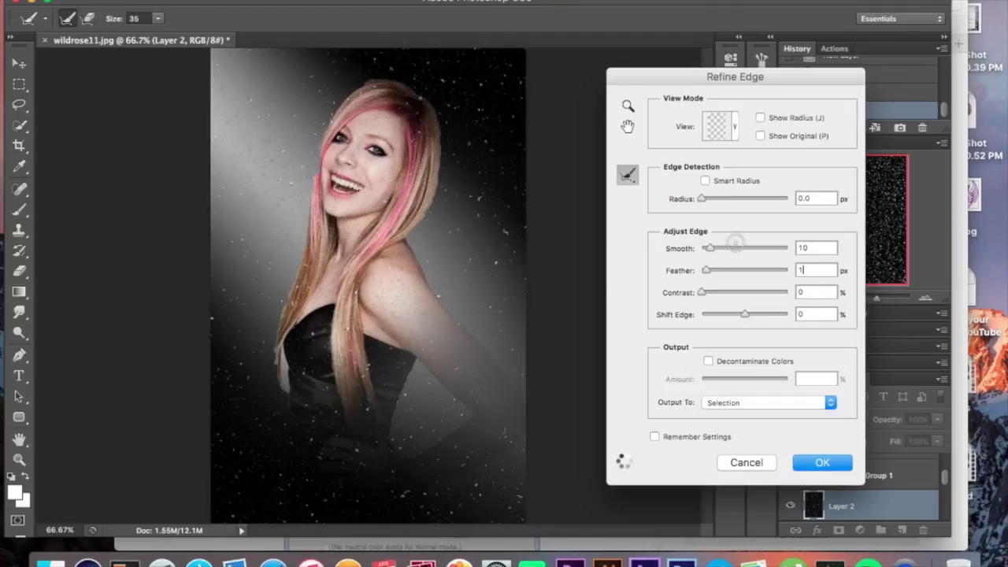
{"action": "left_click", "coordinate": [829, 292]}
{"action": "type", "text": "25"}
{"action": "left_click", "coordinate": [810, 315]}
{"action": "type", "text": "-5"}
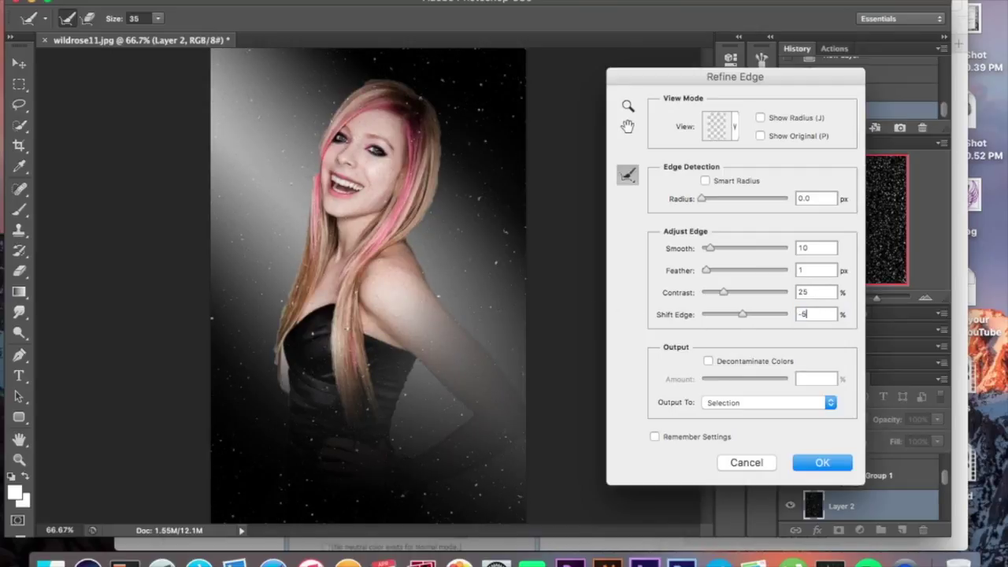
{"action": "left_click", "coordinate": [818, 467]}
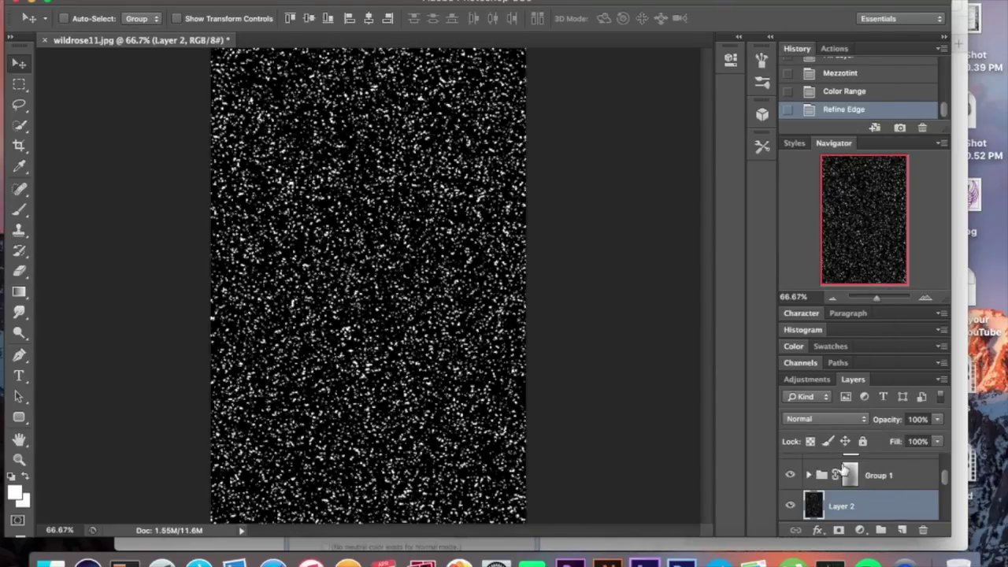
Mask the speckled Layer 2 with the refined dots selection and apply the mask to the layer
{"action": "scroll", "coordinate": [865, 522], "scroll_direction": "up", "scroll_amount": 1}
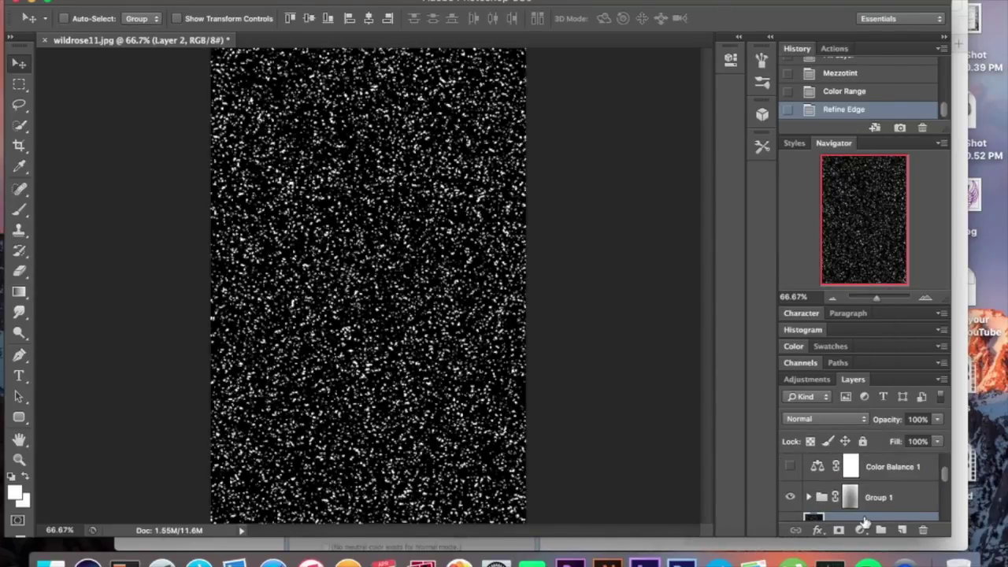
{"action": "scroll", "coordinate": [865, 522], "scroll_direction": "down", "scroll_amount": 3}
{"action": "scroll", "coordinate": [865, 522], "scroll_direction": "up", "scroll_amount": 1}
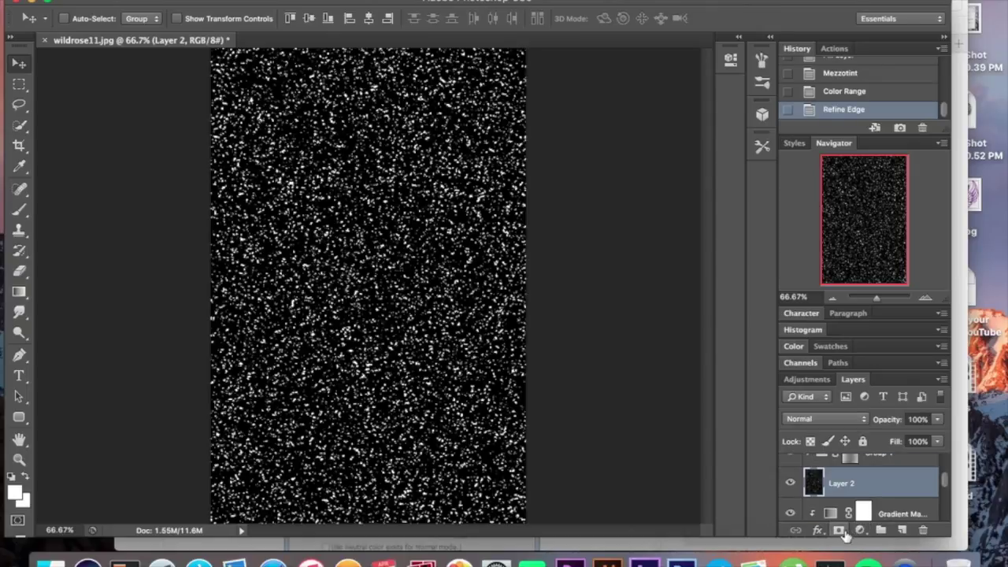
{"action": "left_click", "coordinate": [840, 532]}
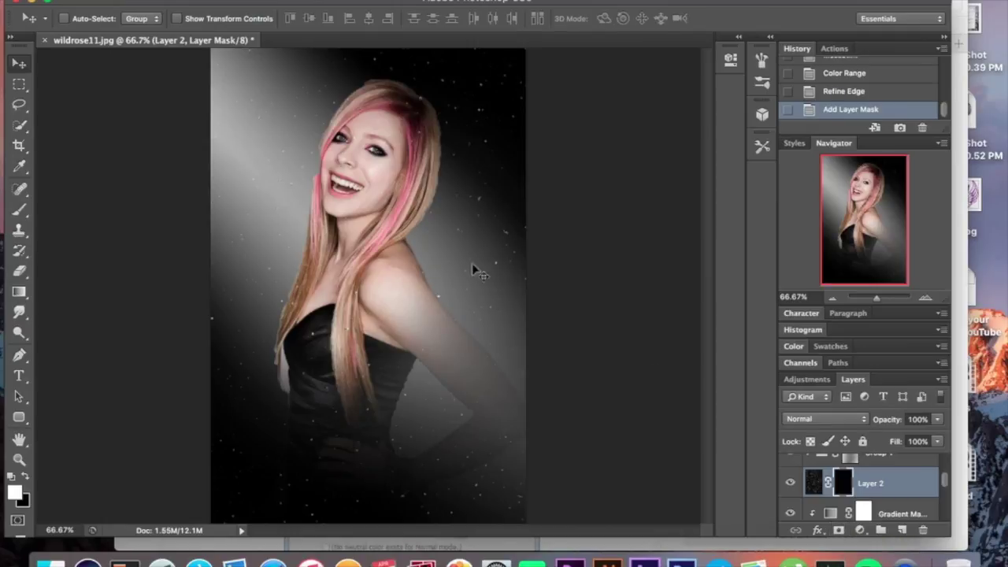
{"action": "right_click", "coordinate": [841, 485]}
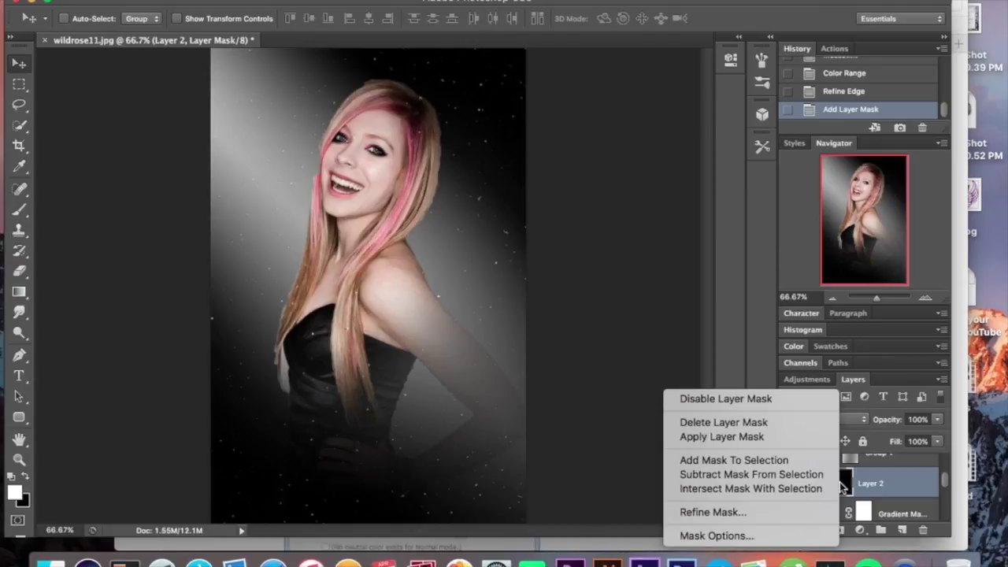
{"action": "left_click", "coordinate": [811, 443]}
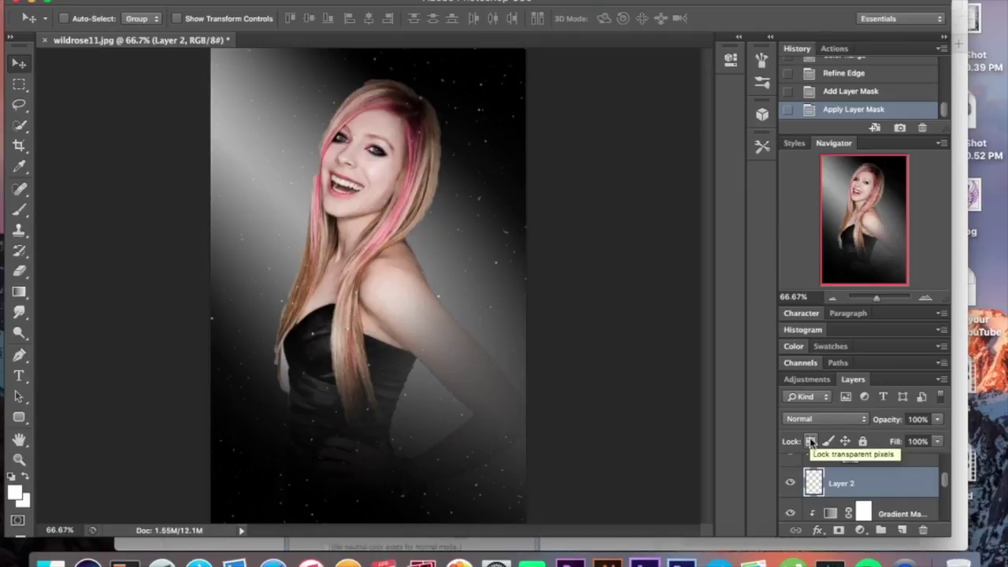
Set Layer 2's blend mode to Overlay and duplicate the layer
{"action": "left_click", "coordinate": [850, 421]}
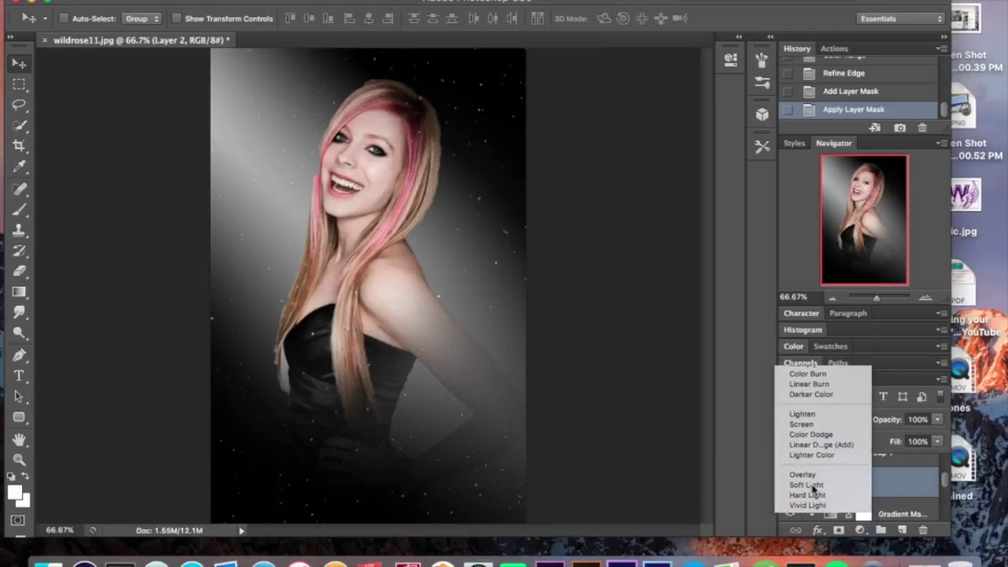
{"action": "left_click", "coordinate": [814, 486]}
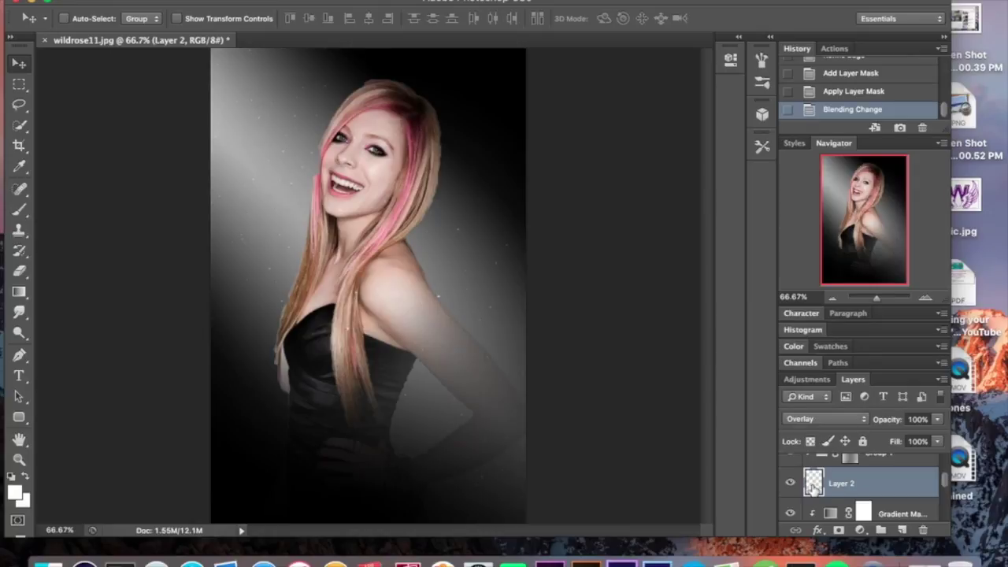
{"action": "key", "text": "ctrl+j"}
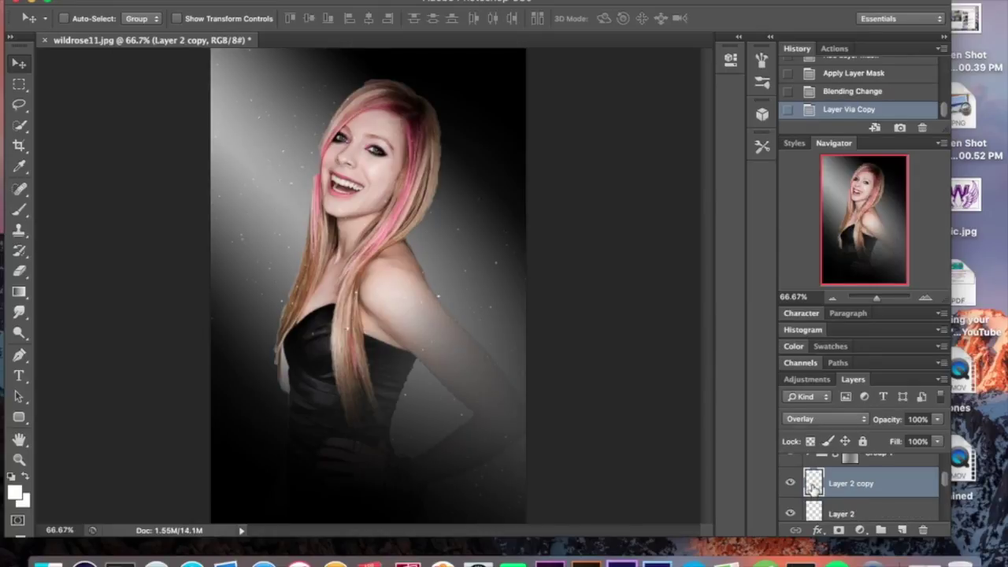
Delete the duplicated speck layer and Layer 2
{"action": "key", "text": "Delete"}
{"action": "key", "text": "Delete"}
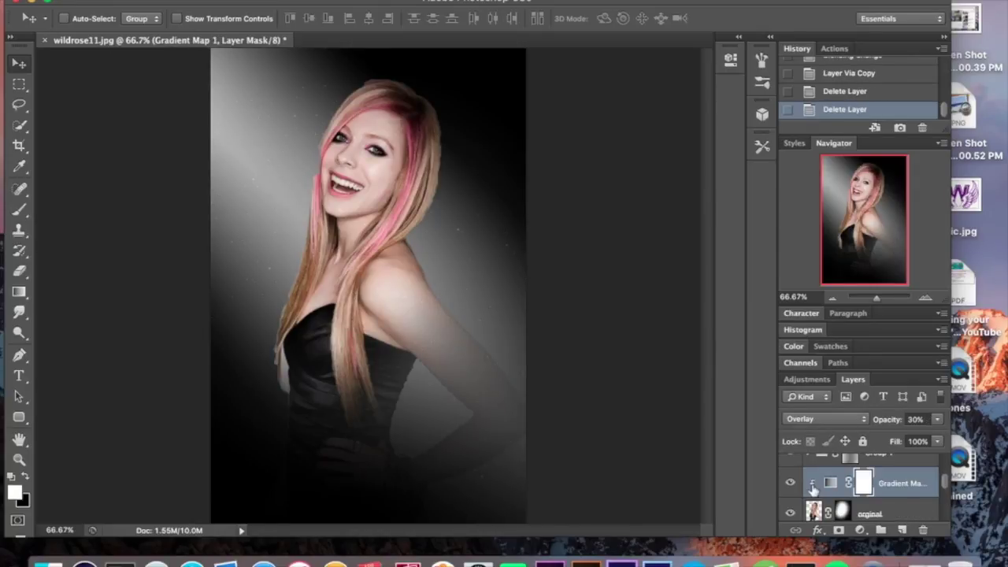
Expand Group 1 to examine its Layer 1 and Layer 1 copy, and collapse the group again
{"action": "scroll", "coordinate": [812, 490], "scroll_direction": "up", "scroll_amount": 2}
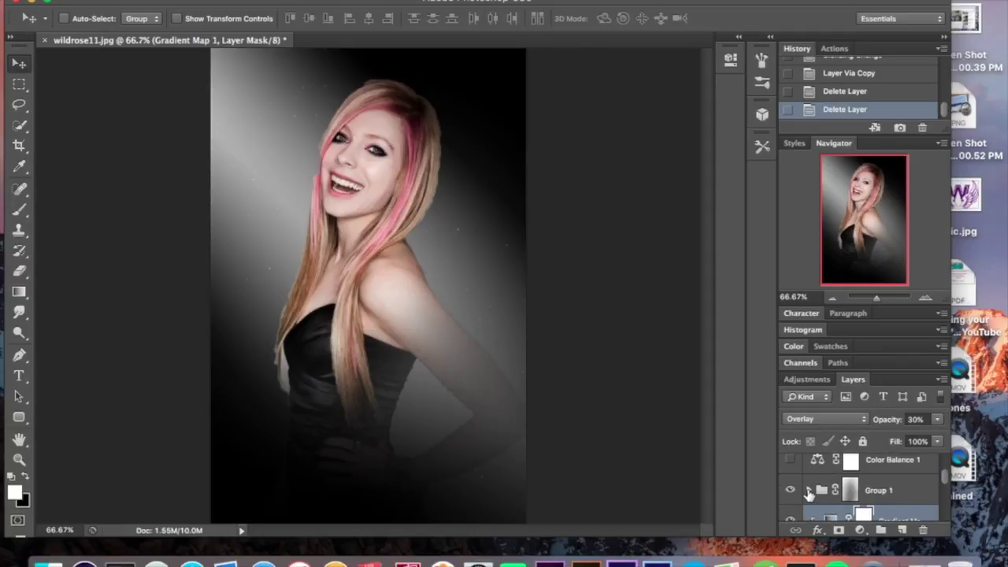
{"action": "left_click", "coordinate": [809, 490]}
{"action": "scroll", "coordinate": [813, 495], "scroll_direction": "down", "scroll_amount": 1}
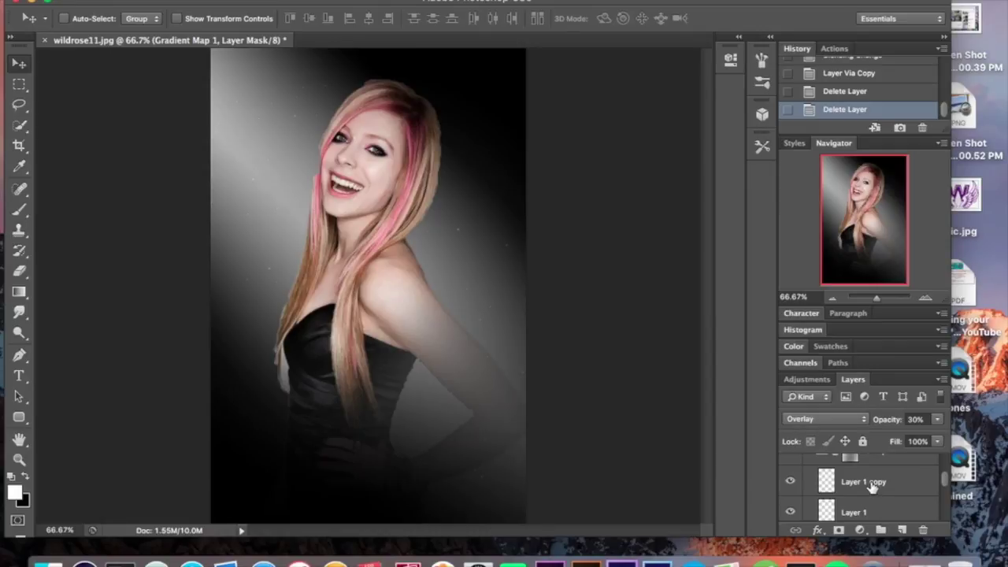
{"action": "left_click", "coordinate": [883, 531]}
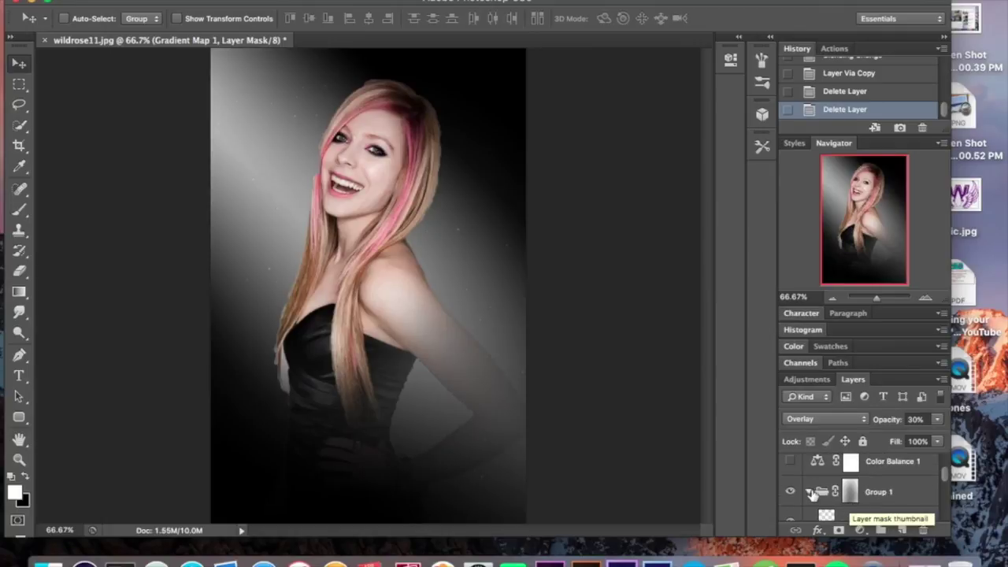
{"action": "left_click", "coordinate": [809, 492]}
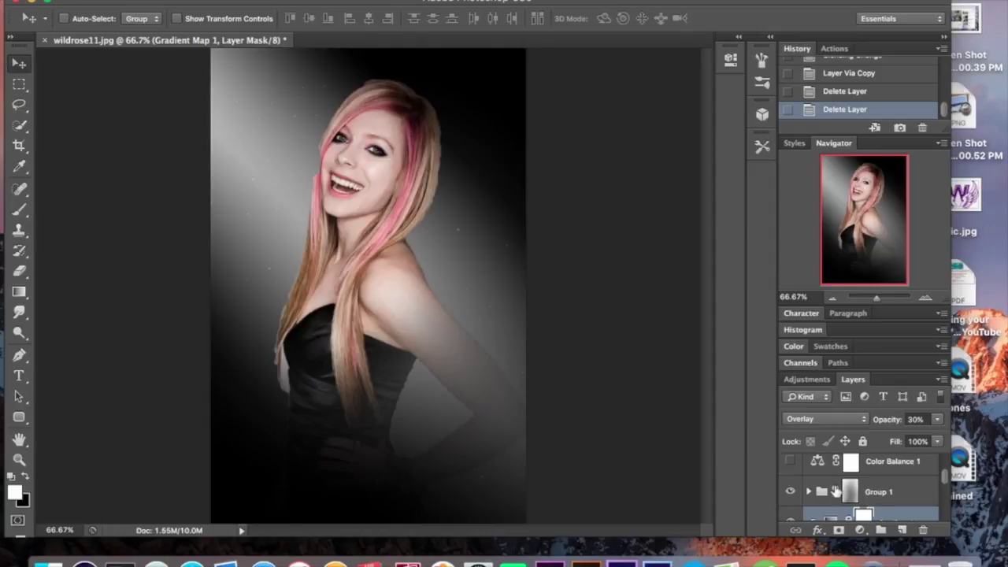
{"action": "scroll", "coordinate": [835, 502], "scroll_direction": "down", "scroll_amount": 1}
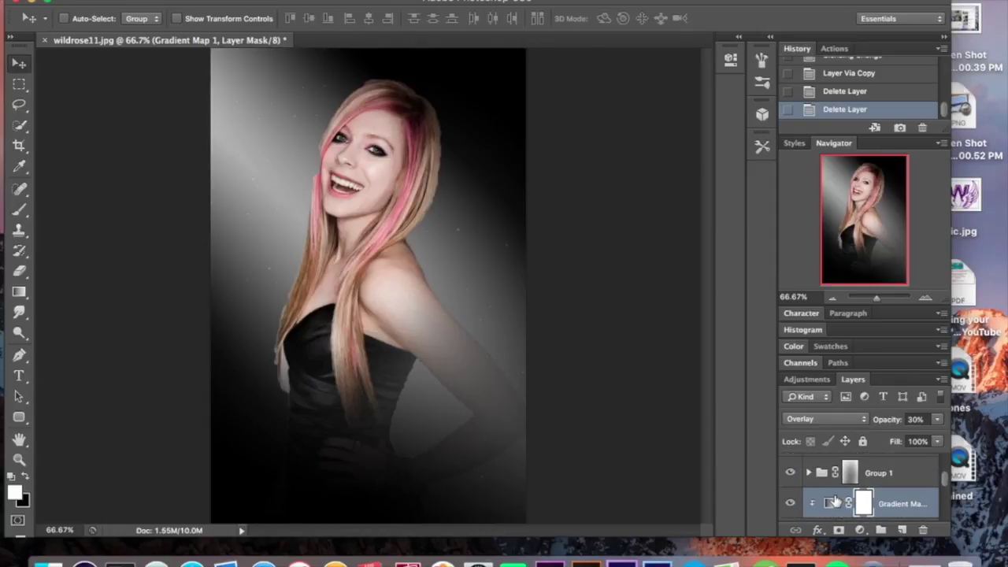
Make Group 1 the active layer and load the figure's outline from the orginal layer as a selection
{"action": "left_click", "coordinate": [822, 476]}
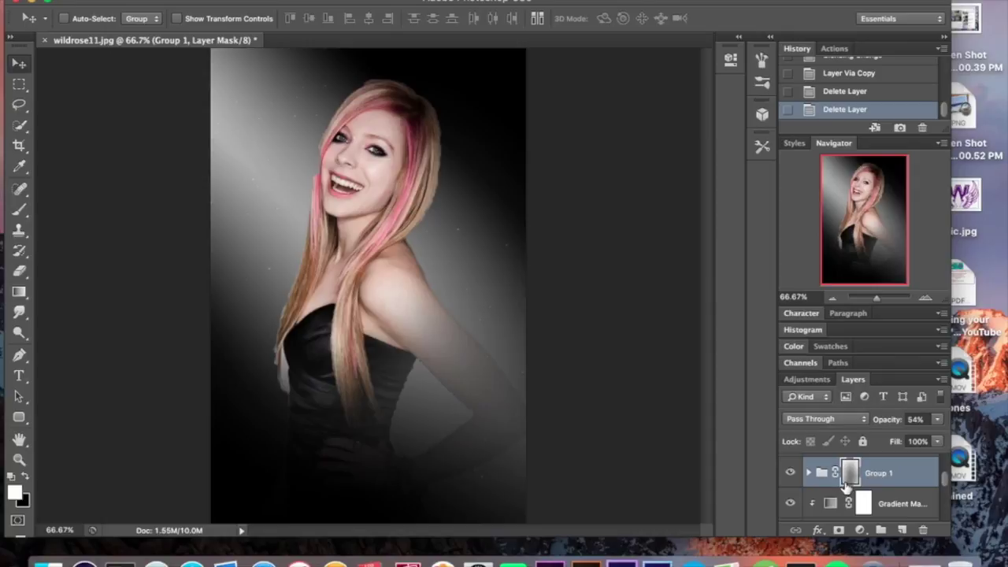
{"action": "scroll", "coordinate": [850, 484], "scroll_direction": "down", "scroll_amount": 4}
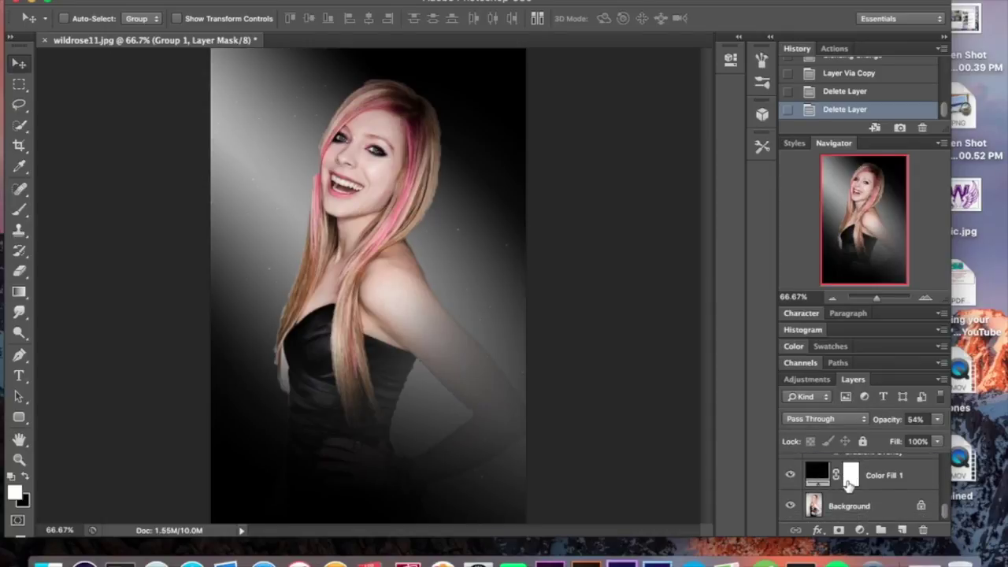
{"action": "scroll", "coordinate": [838, 489], "scroll_direction": "up", "scroll_amount": 3}
{"action": "scroll", "coordinate": [837, 489], "scroll_direction": "up", "scroll_amount": 2}
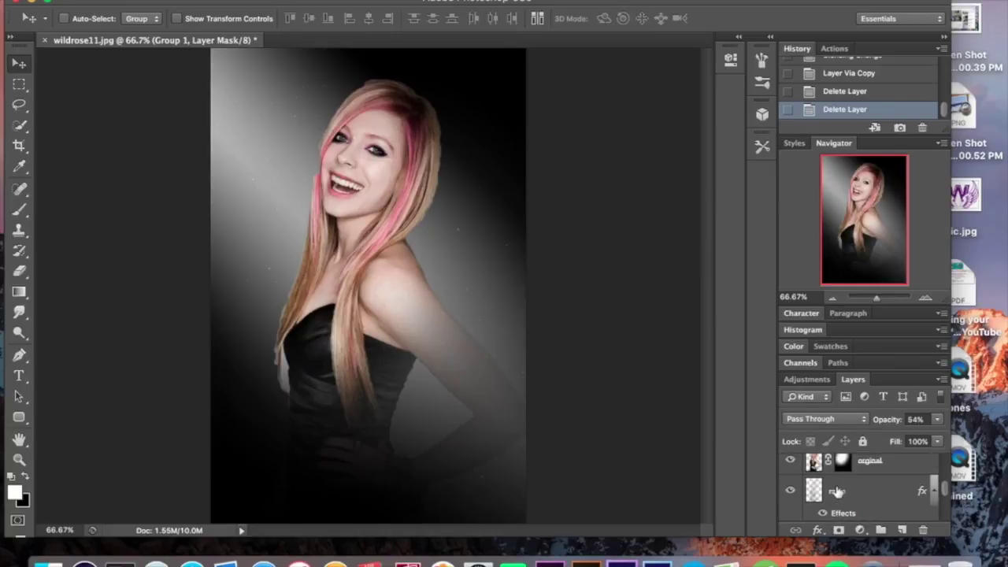
{"action": "left_click", "coordinate": [814, 490], "text": "super"}
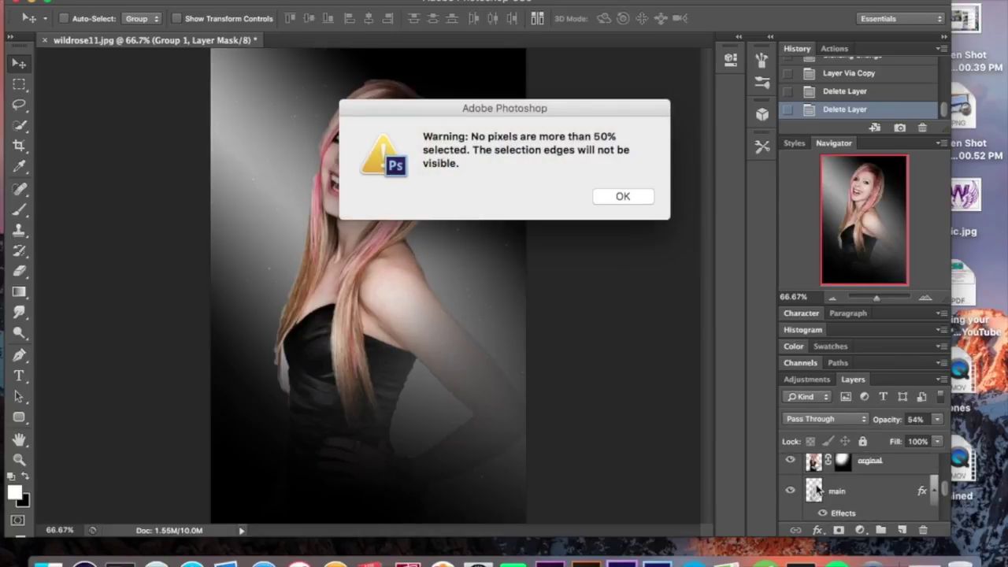
{"action": "key", "text": "Return"}
{"action": "left_click", "coordinate": [814, 465], "text": "super"}
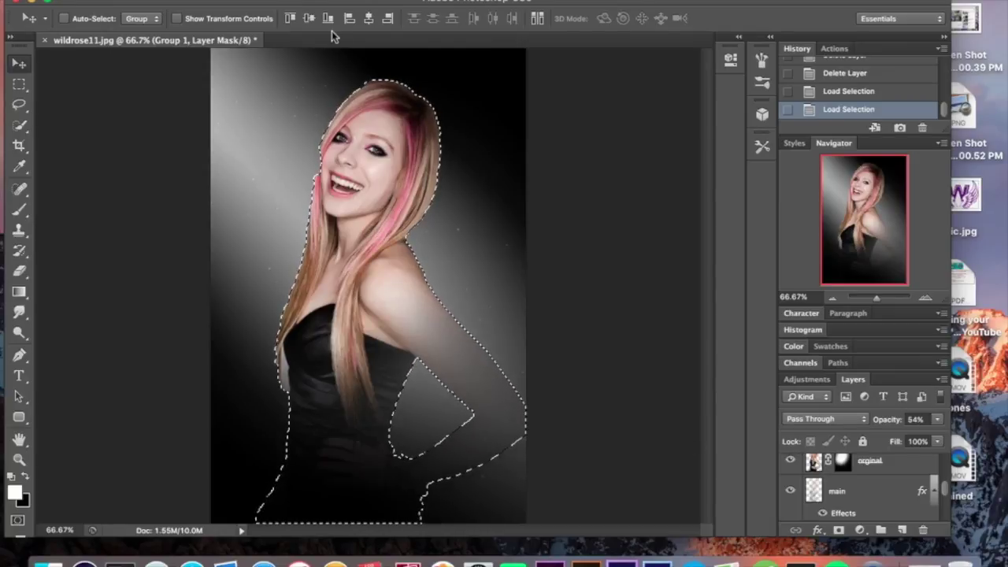
Check the layer mask commands available for Group 1 and deselect the figure's outline
{"action": "scroll", "coordinate": [837, 493], "scroll_direction": "up", "scroll_amount": 3}
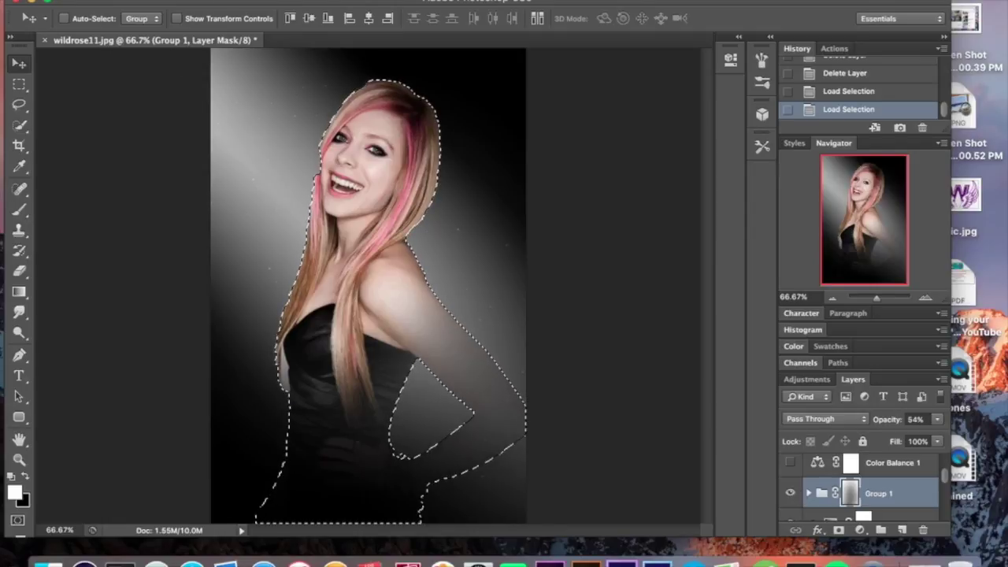
{"action": "left_click", "coordinate": [240, 0]}
{"action": "mouse_move", "coordinate": [306, 176]}
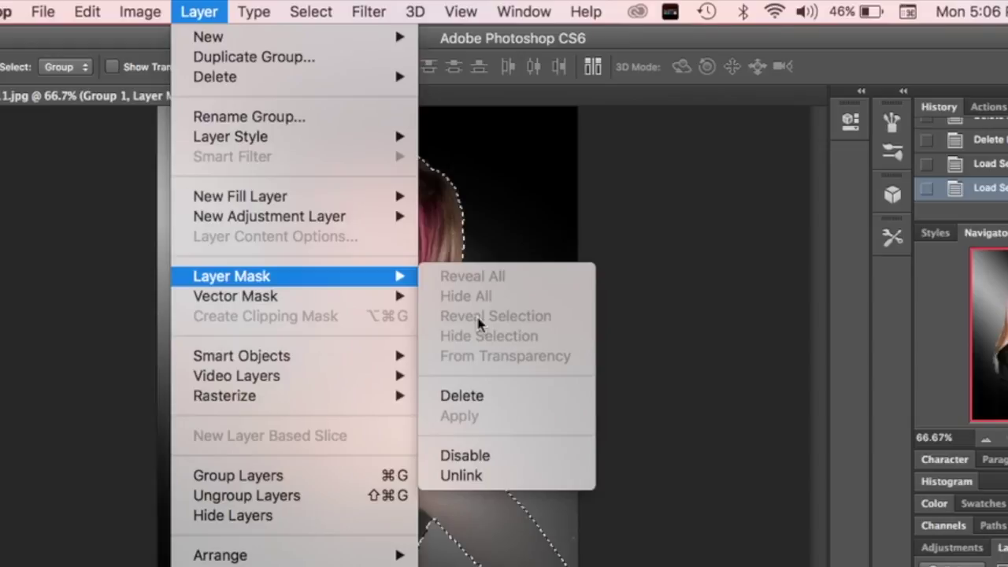
{"action": "left_click", "coordinate": [50, 245]}
{"action": "key", "text": "super+d"}
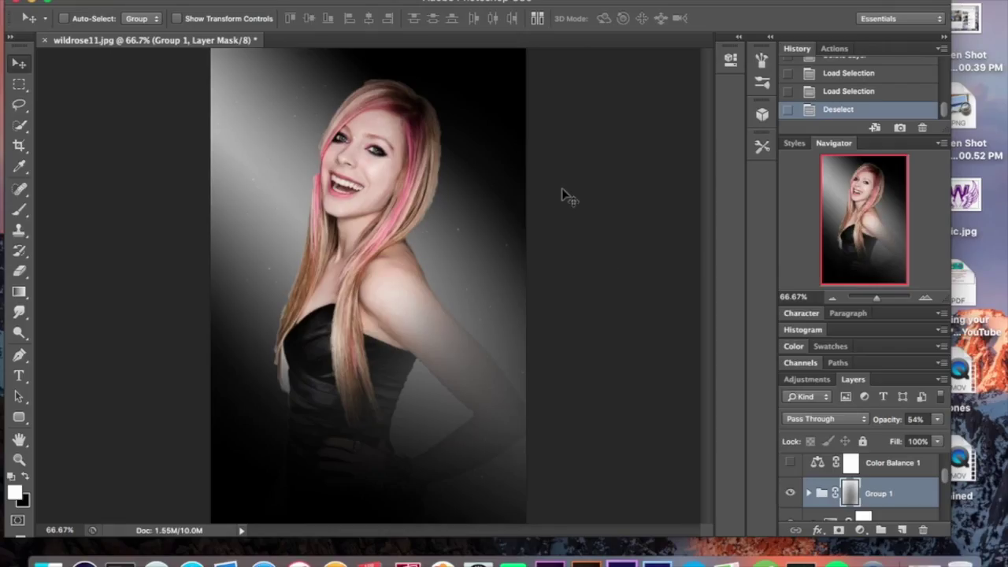
Open the properties of Group 1's layer mask to examine its density and feather settings, and close them again
{"action": "left_click", "coordinate": [479, 0]}
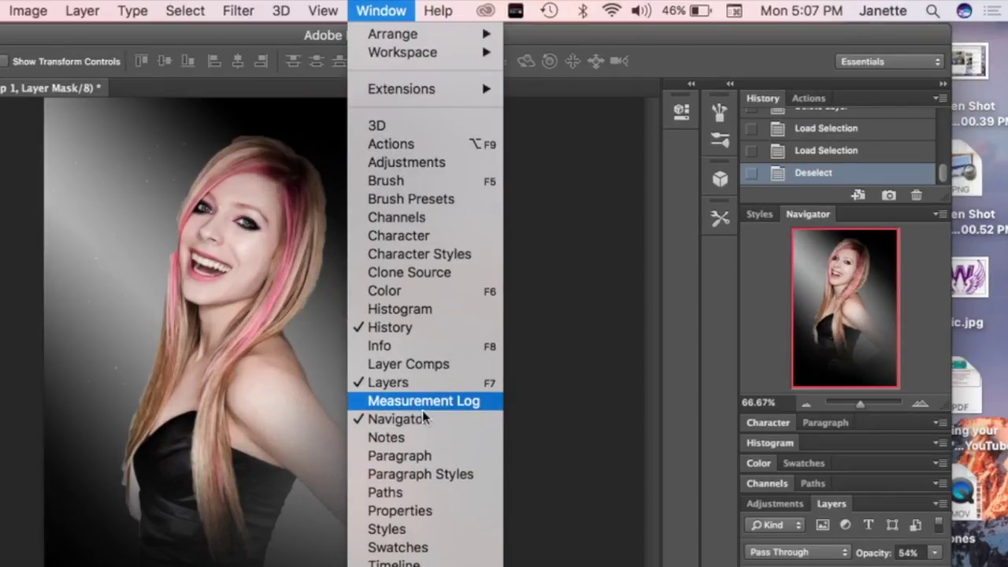
{"action": "left_click", "coordinate": [445, 517]}
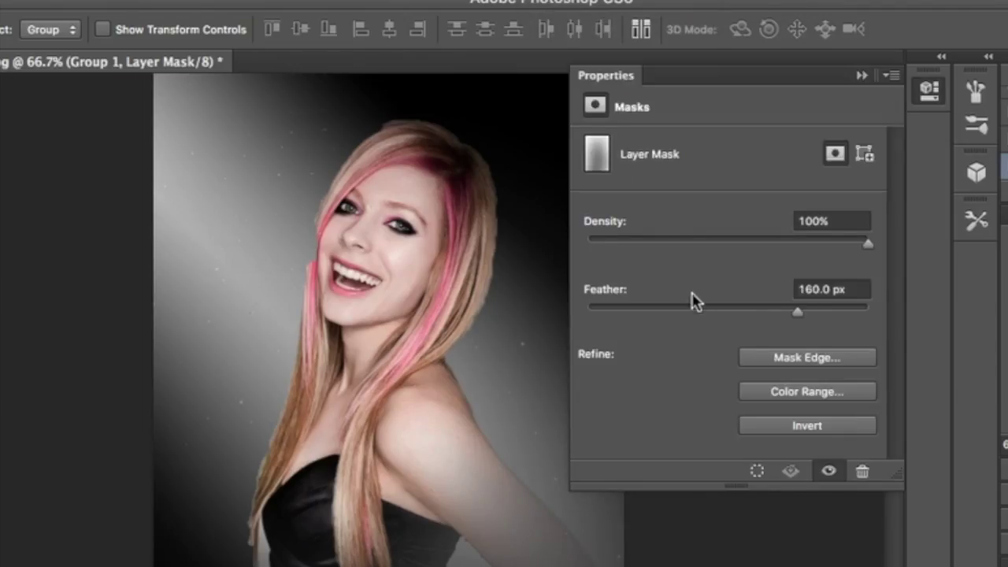
{"action": "left_click", "coordinate": [861, 75]}
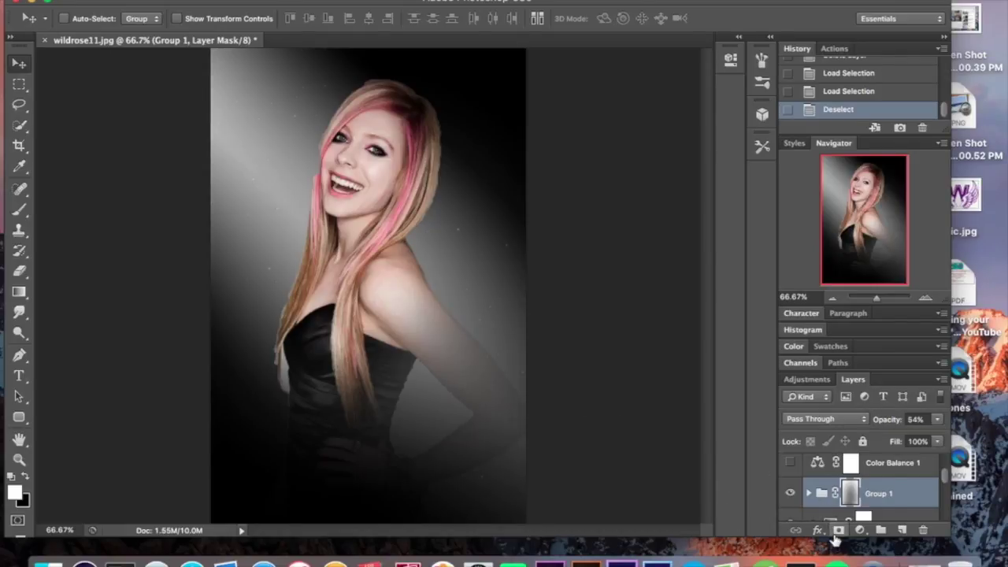
Review the midtone settings of the Color Balance 1 adjustment layer and make the layer visible
{"action": "scroll", "coordinate": [847, 496], "scroll_direction": "up", "scroll_amount": 1}
{"action": "scroll", "coordinate": [847, 496], "scroll_direction": "down", "scroll_amount": 3}
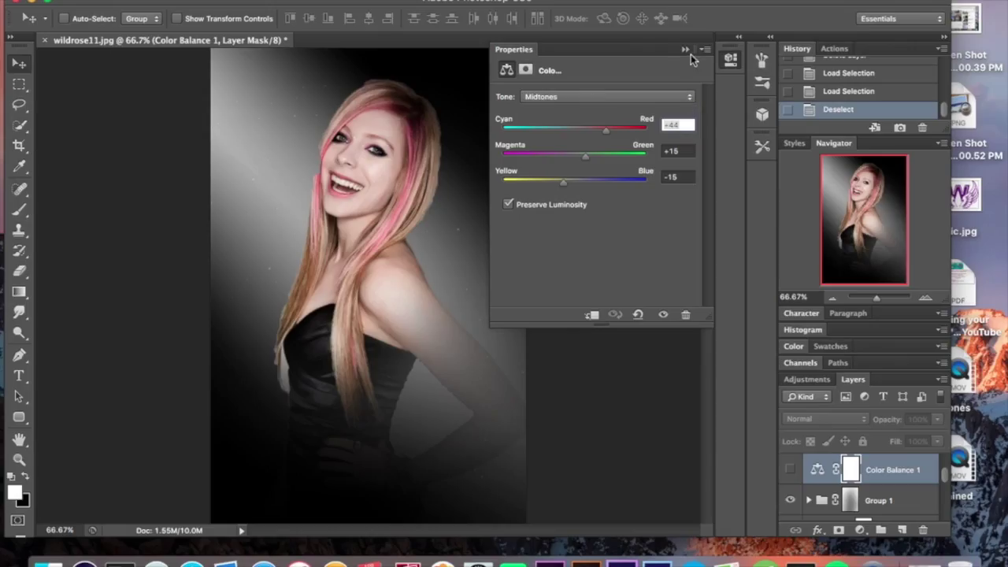
{"action": "left_click", "coordinate": [684, 49]}
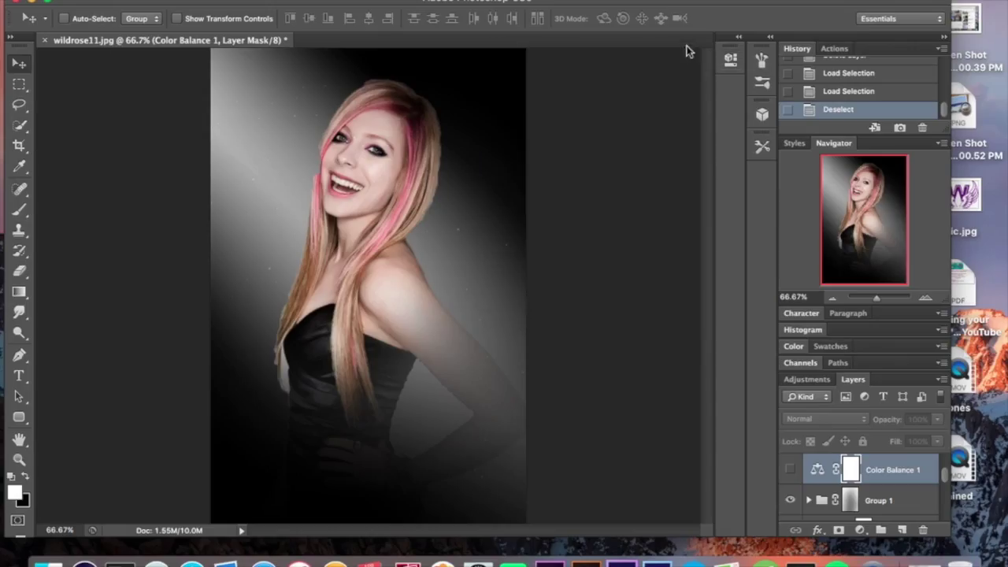
{"action": "left_click", "coordinate": [790, 469]}
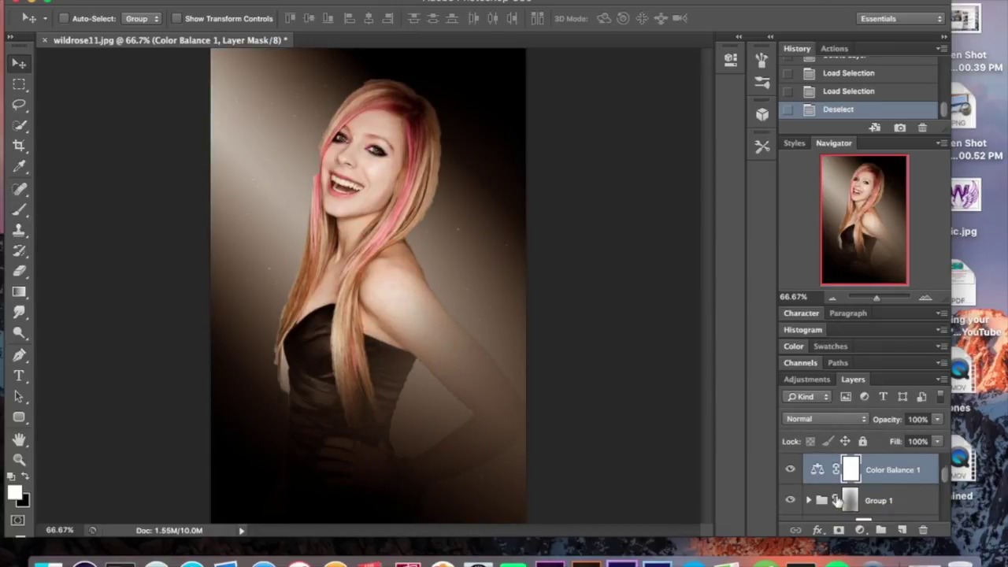
Examine the hue, saturation and lightness settings of the Hue/Saturation 1 adjustment layer
{"action": "scroll", "coordinate": [837, 501], "scroll_direction": "up", "scroll_amount": 1}
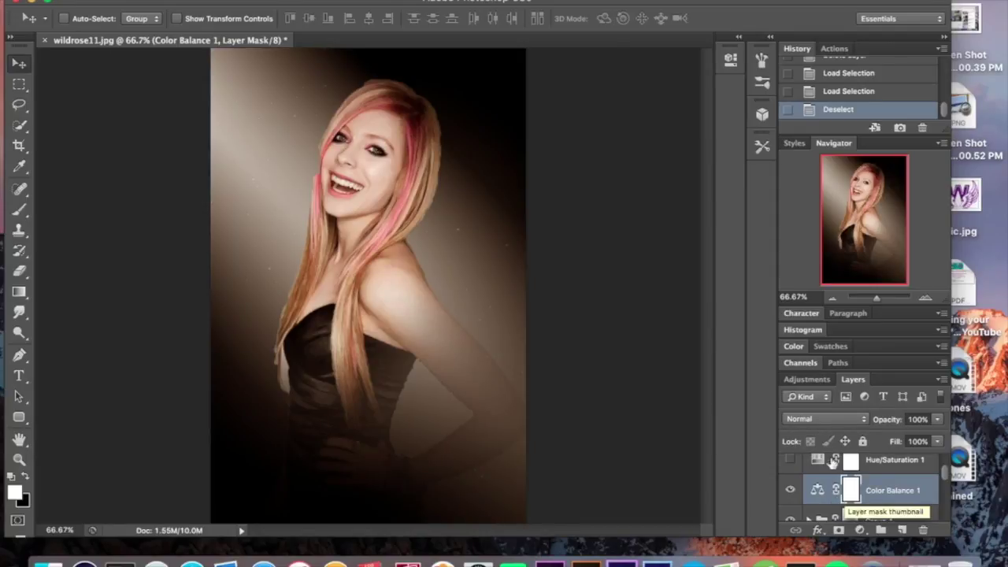
{"action": "scroll", "coordinate": [835, 493], "scroll_direction": "up", "scroll_amount": 1}
{"action": "double_click", "coordinate": [819, 468]}
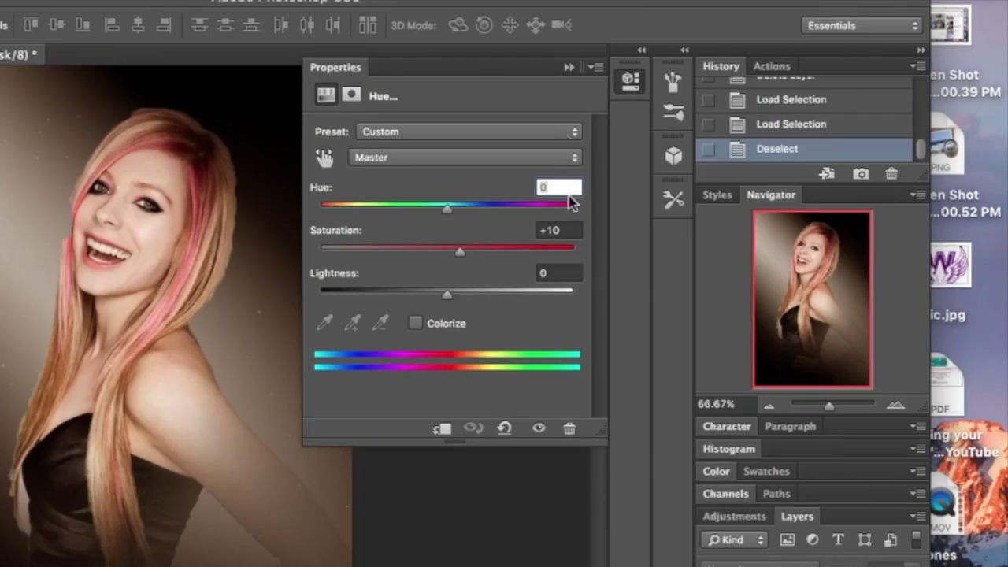
{"action": "left_click", "coordinate": [569, 66]}
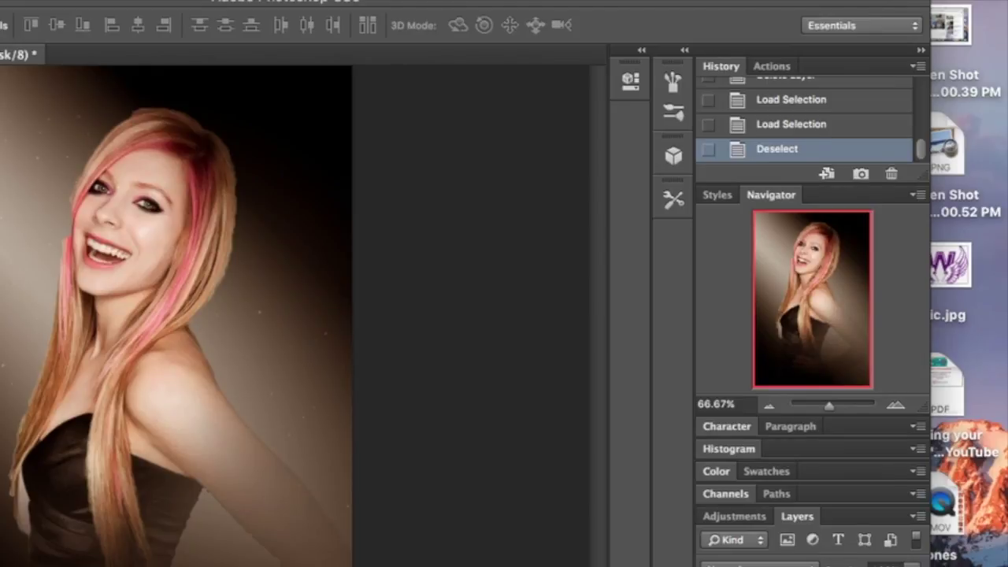
Check the gradient of Gradient Map 2, show the layer, and set its opacity to 30%
{"action": "left_click", "coordinate": [630, 80]}
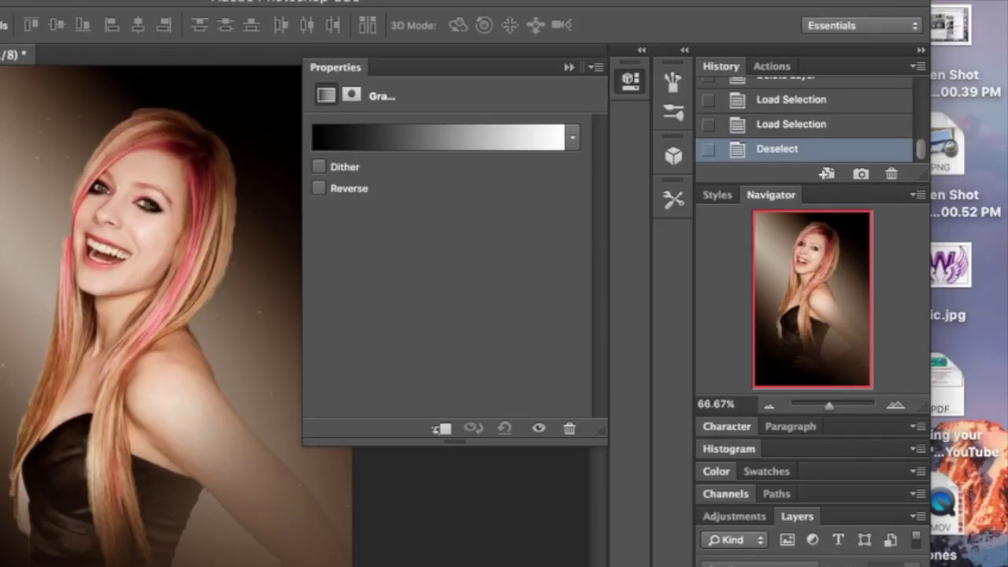
{"action": "left_click", "coordinate": [569, 67]}
{"action": "left_click", "coordinate": [791, 476]}
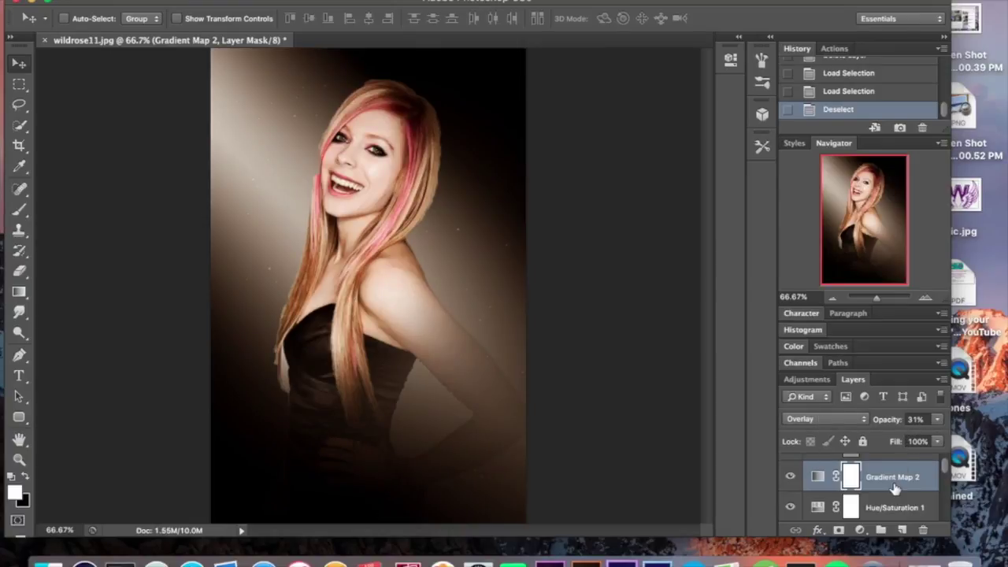
{"action": "left_click", "coordinate": [938, 420]}
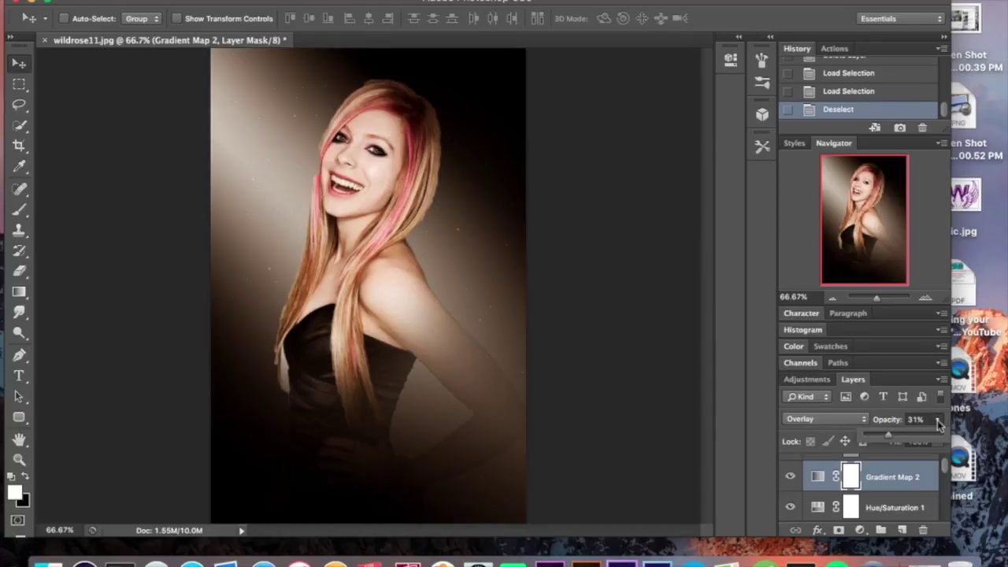
{"action": "left_click", "coordinate": [906, 475]}
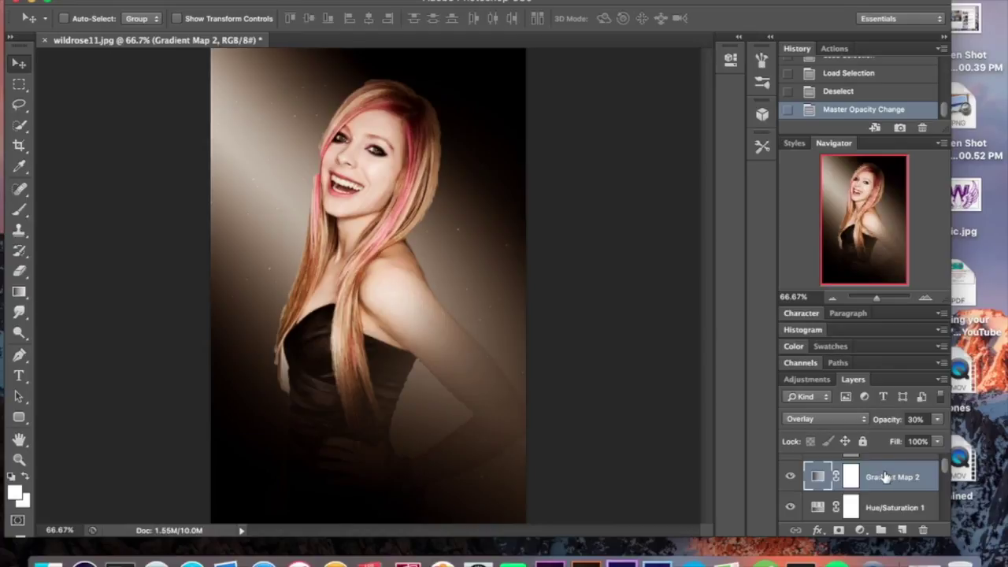
Examine the input and output values of the Levels 1 adjustment layer
{"action": "scroll", "coordinate": [885, 477], "scroll_direction": "up", "scroll_amount": 1}
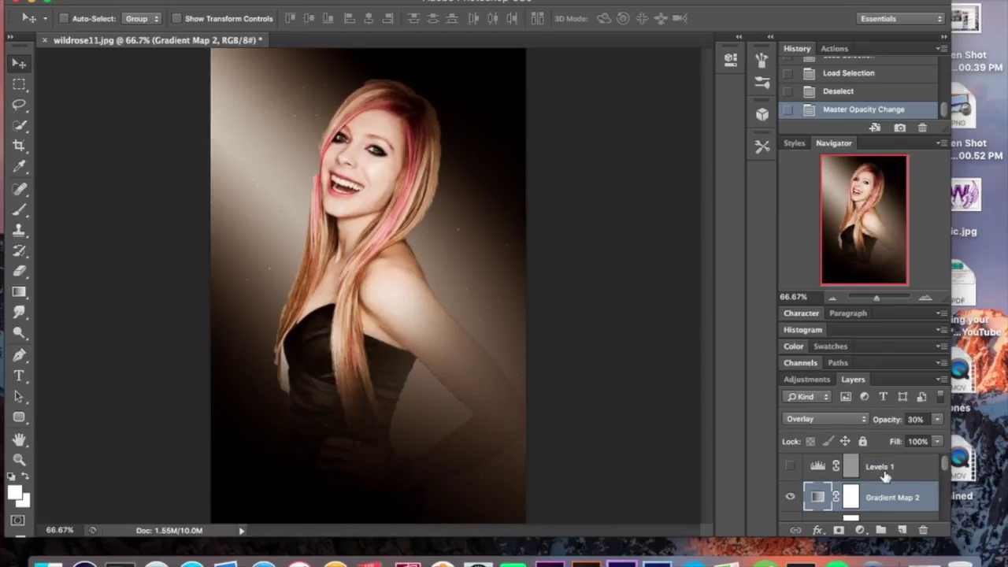
{"action": "double_click", "coordinate": [818, 466]}
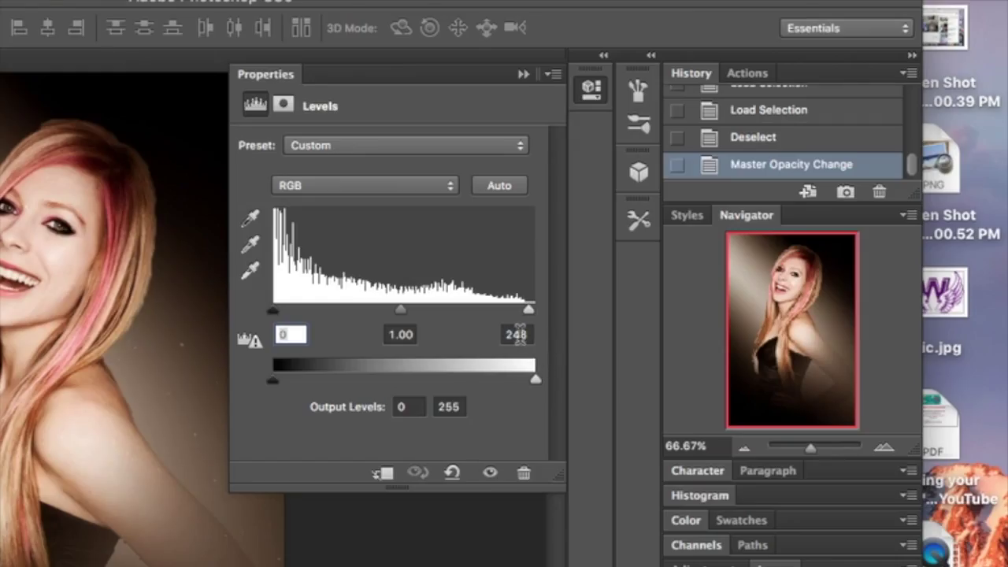
{"action": "left_click", "coordinate": [524, 75]}
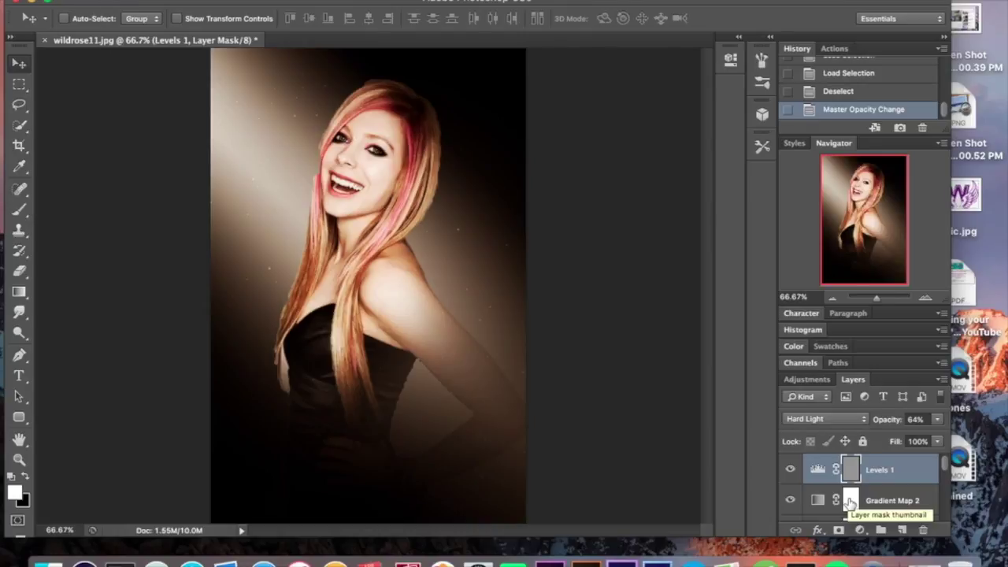
Open the Color Balance 1 settings and try Magenta–Green values of -29 and +62 for the midtones
{"action": "scroll", "coordinate": [850, 502], "scroll_direction": "down", "scroll_amount": 3}
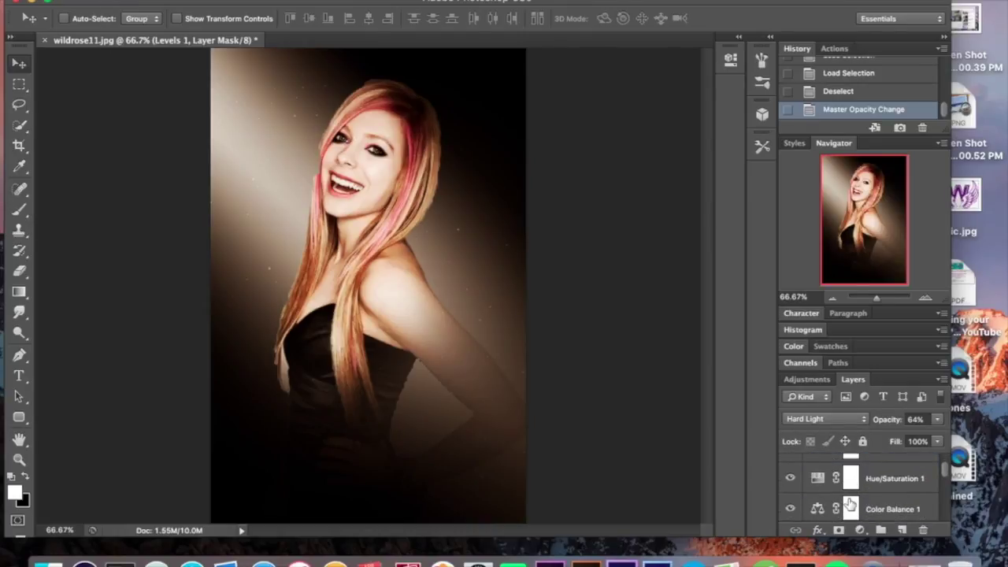
{"action": "scroll", "coordinate": [850, 502], "scroll_direction": "down", "scroll_amount": 1}
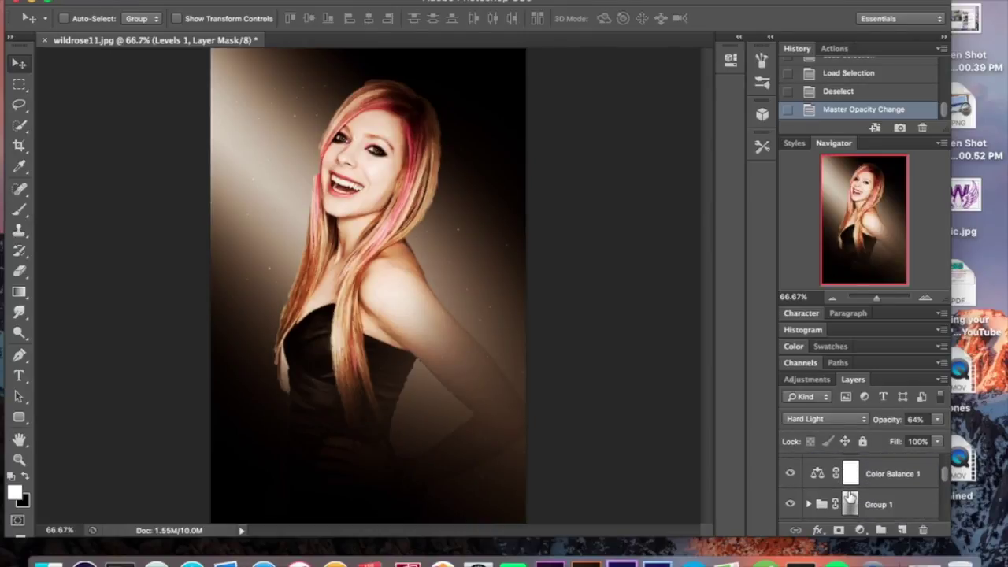
{"action": "scroll", "coordinate": [850, 496], "scroll_direction": "up", "scroll_amount": 1}
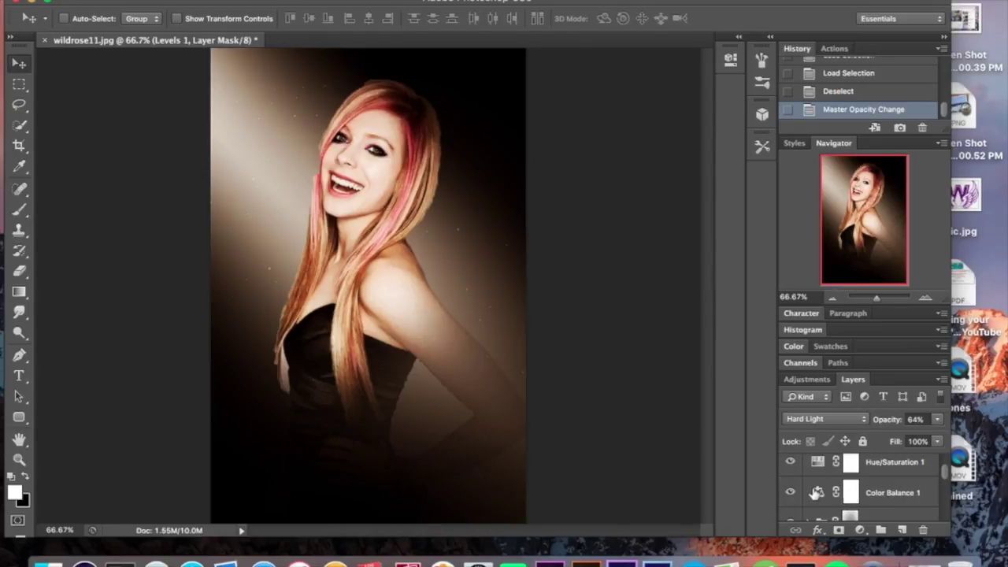
{"action": "double_click", "coordinate": [816, 492]}
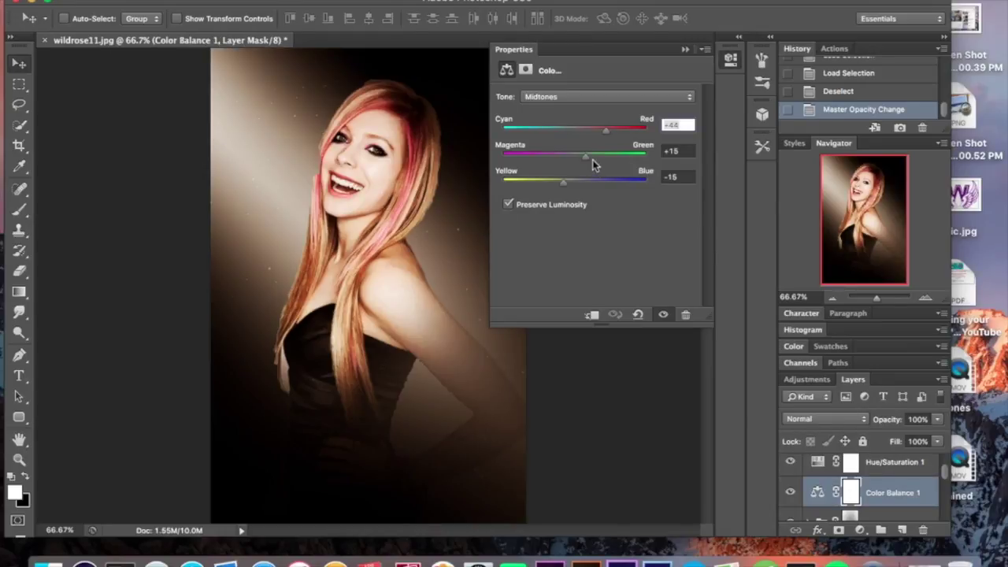
{"action": "left_click_drag", "start_coordinate": [586, 157], "coordinate": [554, 163]}
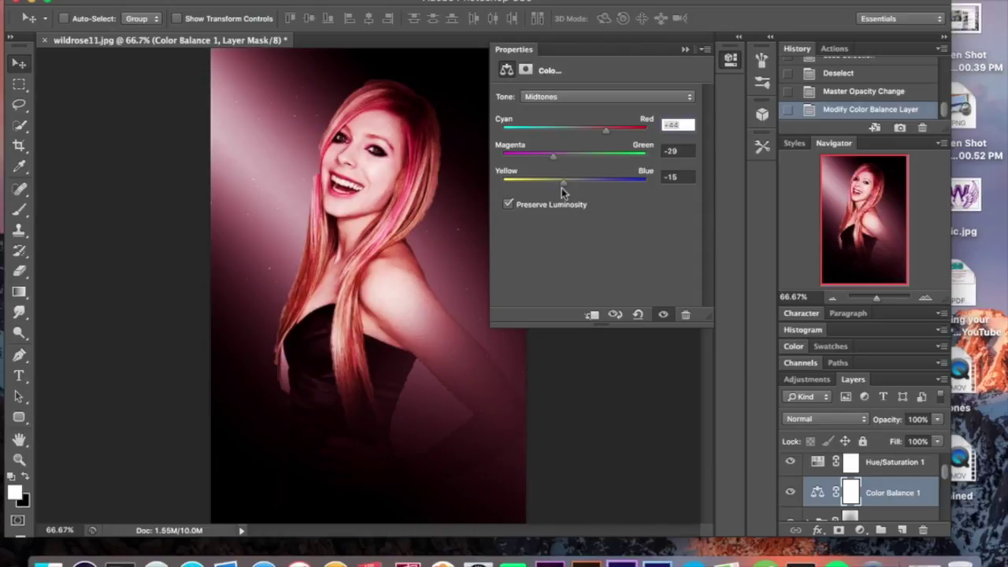
{"action": "left_click_drag", "start_coordinate": [553, 162], "coordinate": [619, 161]}
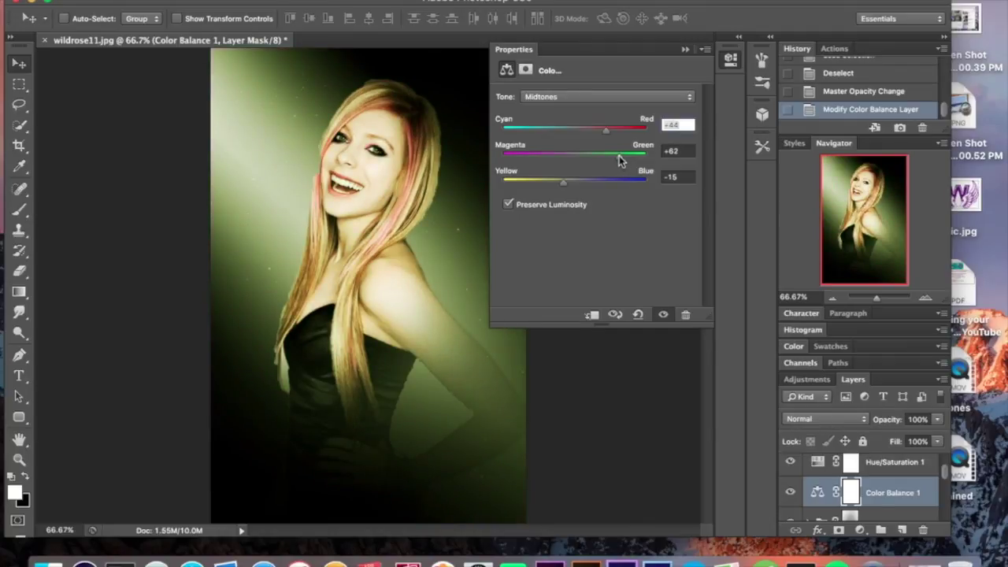
{"action": "left_click", "coordinate": [583, 98]}
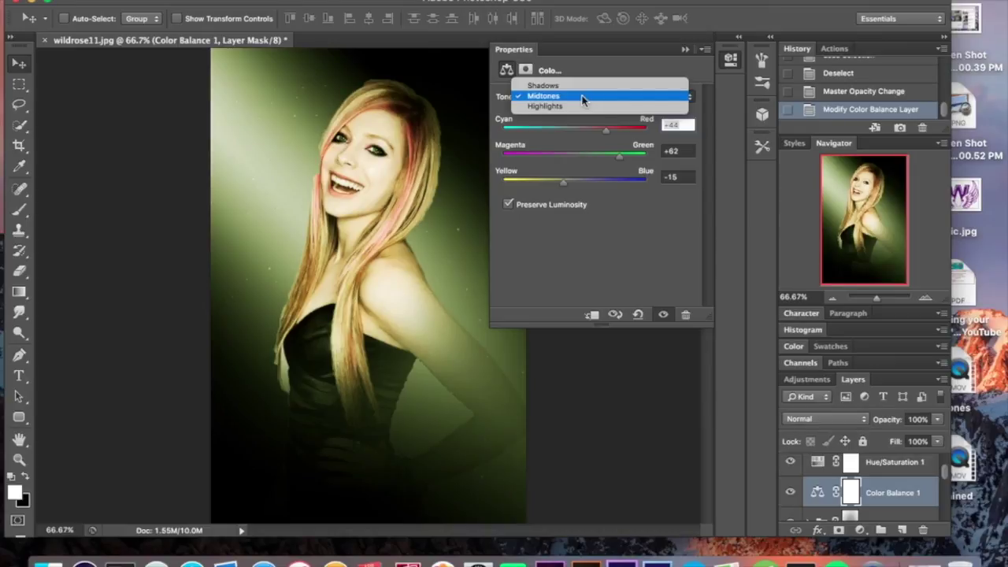
{"action": "left_click", "coordinate": [582, 95]}
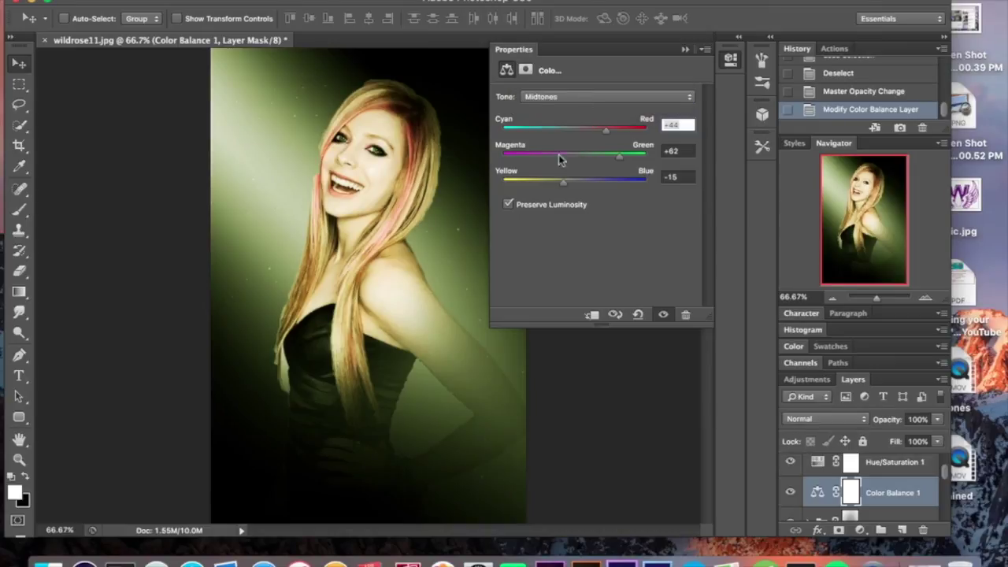
Set Color Balance 1's midtones to Cyan–Red +64, Magenta–Green +29 and Yellow–Blue +100, and close its settings
{"action": "mouse_move", "coordinate": [603, 137]}
{"action": "left_mouse_down"}
{"action": "mouse_move", "coordinate": [559, 140]}
{"action": "mouse_move", "coordinate": [603, 134]}
{"action": "left_mouse_up"}
{"action": "left_click_drag", "start_coordinate": [564, 186], "coordinate": [649, 181]}
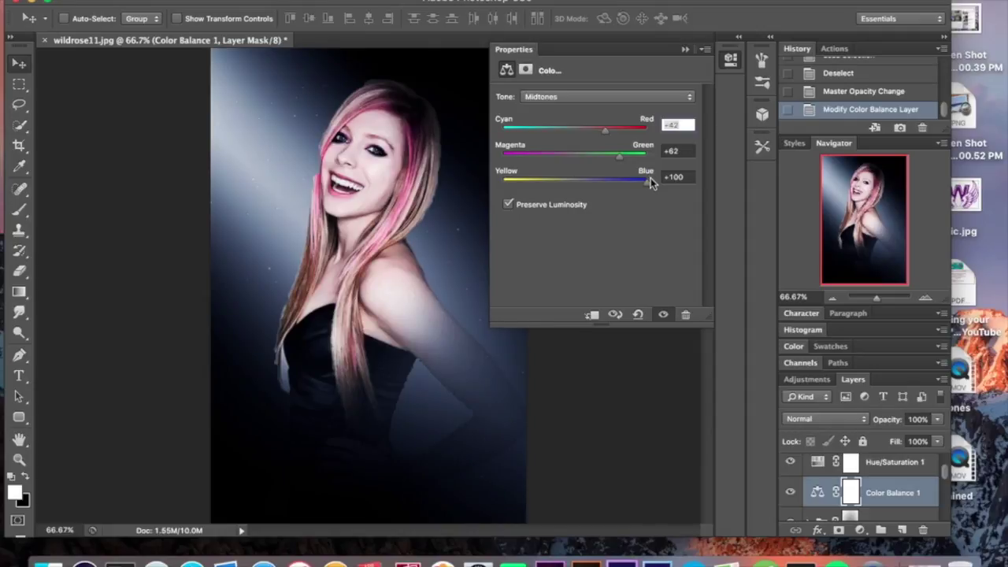
{"action": "left_click_drag", "start_coordinate": [618, 161], "coordinate": [620, 131]}
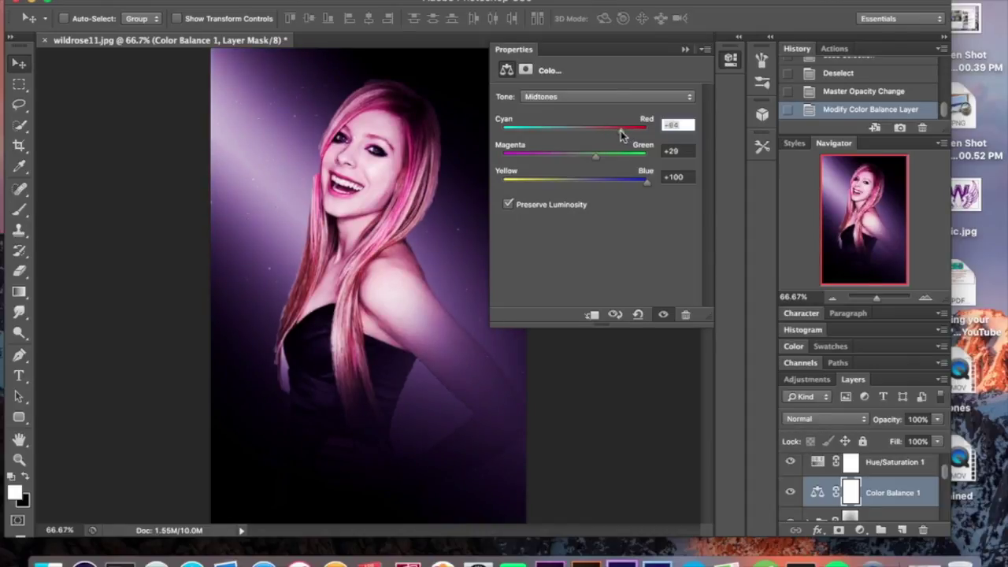
{"action": "left_click", "coordinate": [685, 49]}
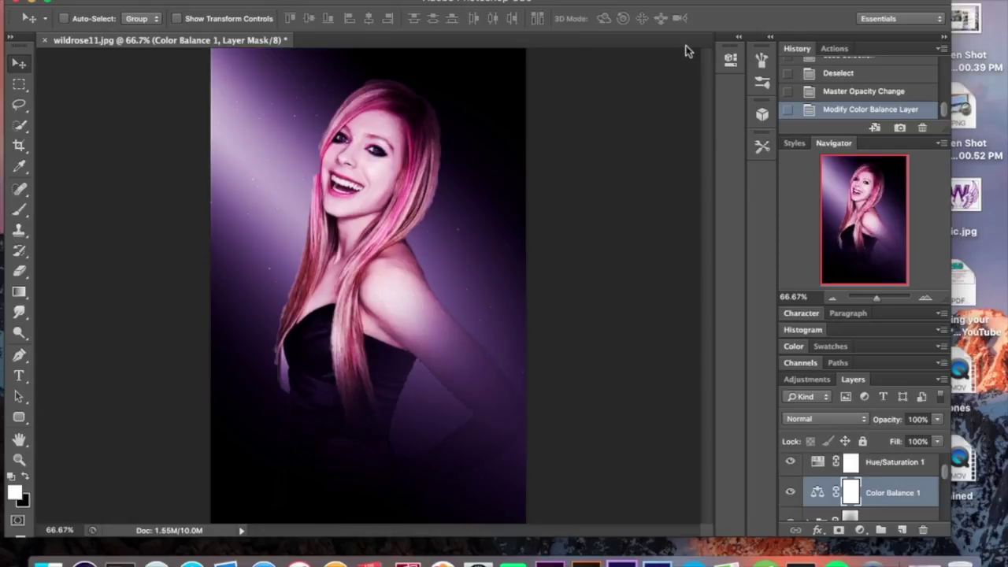